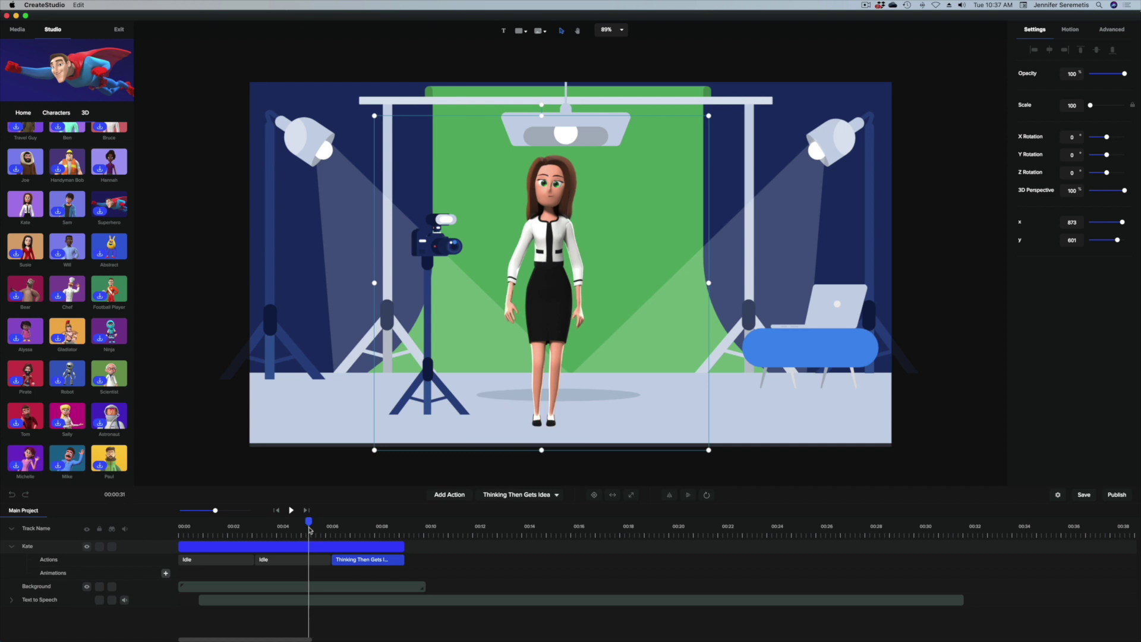
Play the gym trainer preview and scrub the timeline through the trainer's poses
{"action": "key", "text": "space"}
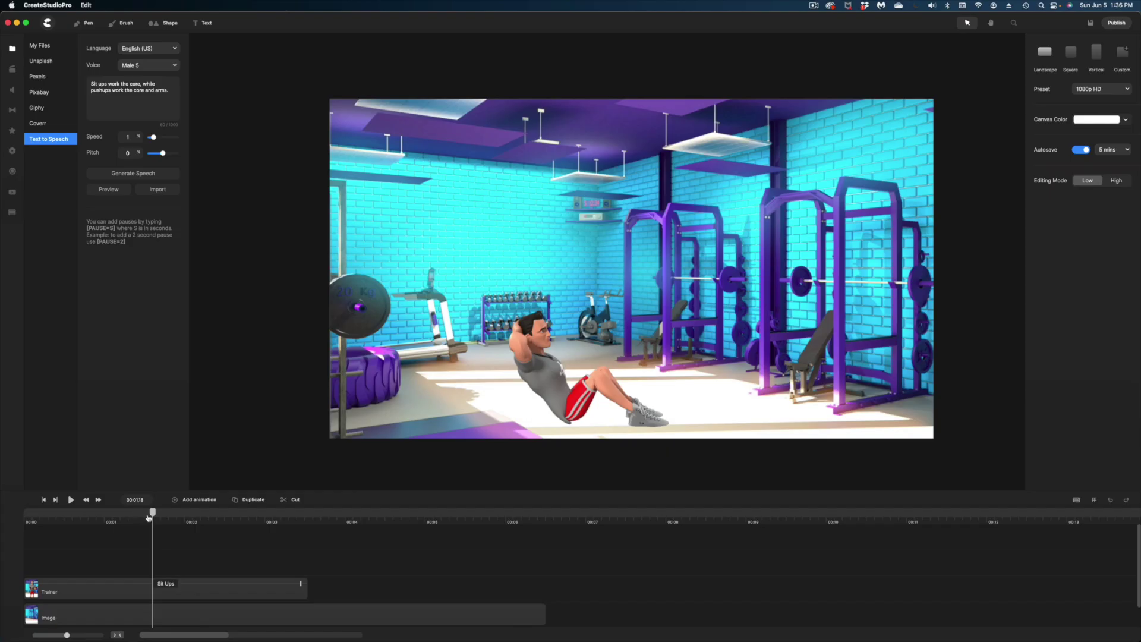
{"action": "left_click_drag", "start_coordinate": [149, 517], "coordinate": [249, 533]}
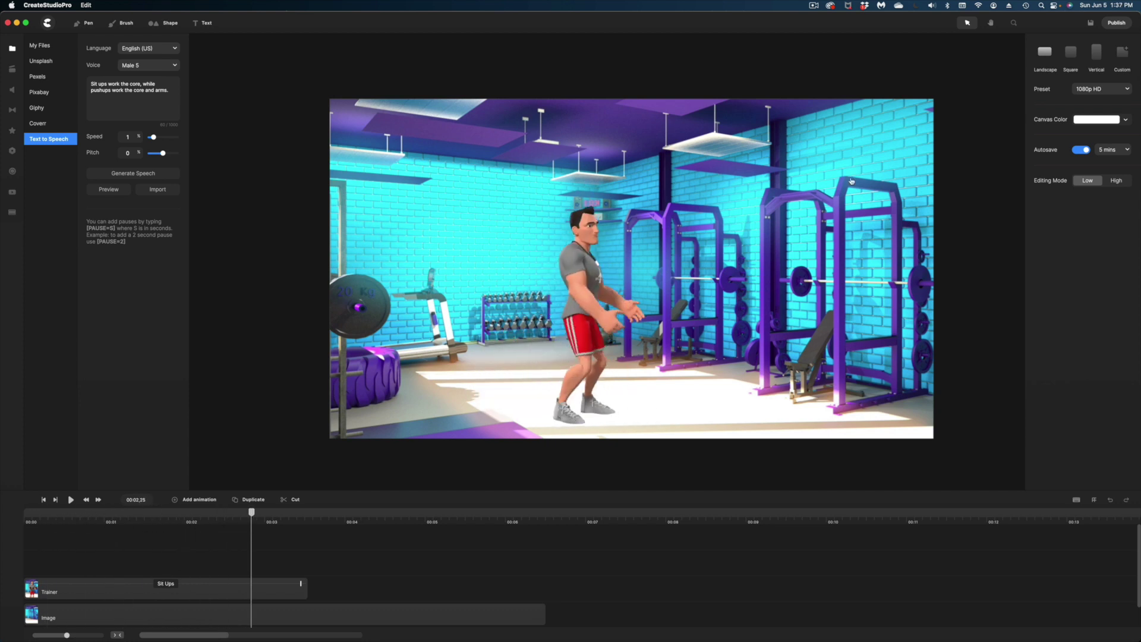
Give the trainer a Press Ups action following its Sit Ups action
{"action": "left_click", "coordinate": [217, 591]}
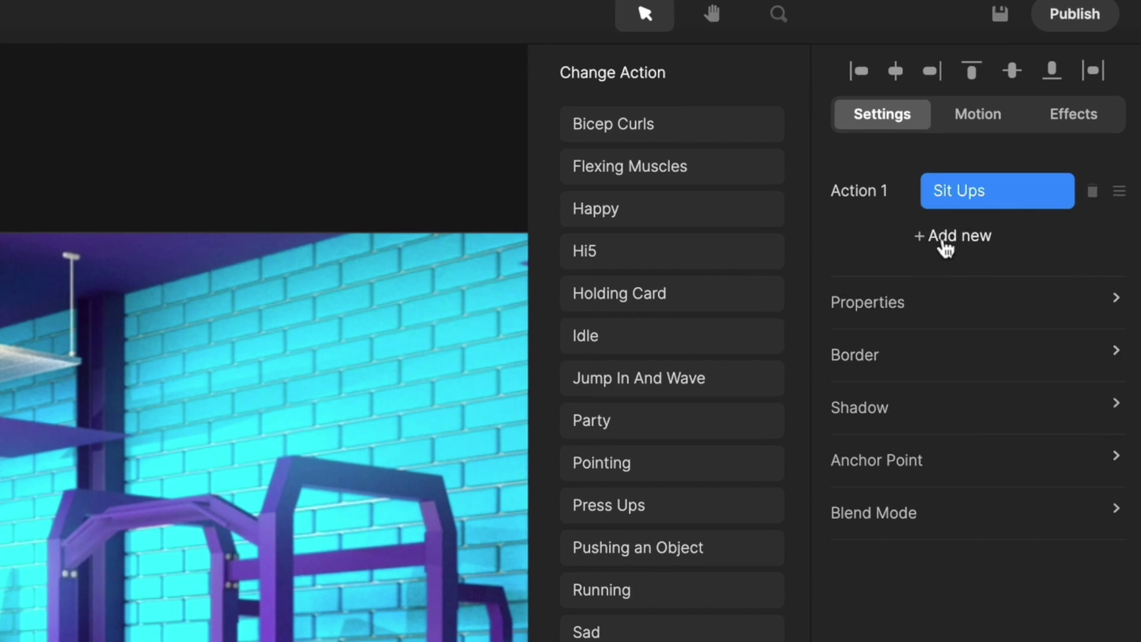
{"action": "left_click", "coordinate": [944, 248]}
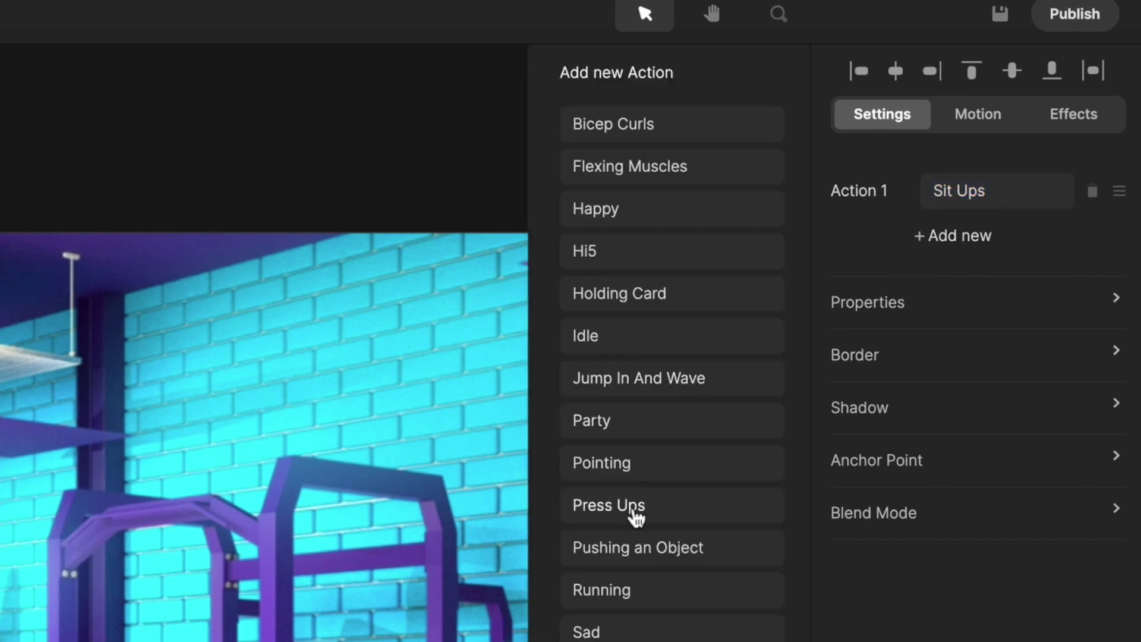
{"action": "left_click", "coordinate": [636, 518]}
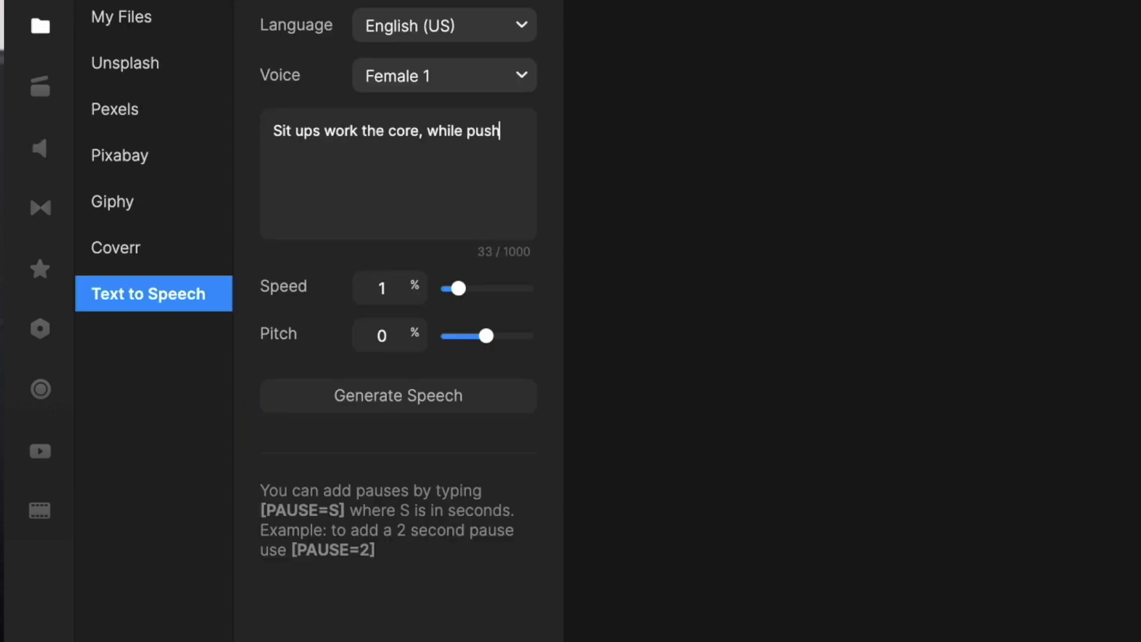
Add 'ups work' to the sit-ups and pushups text-to-speech script
{"action": "type", "text": "ups work"}
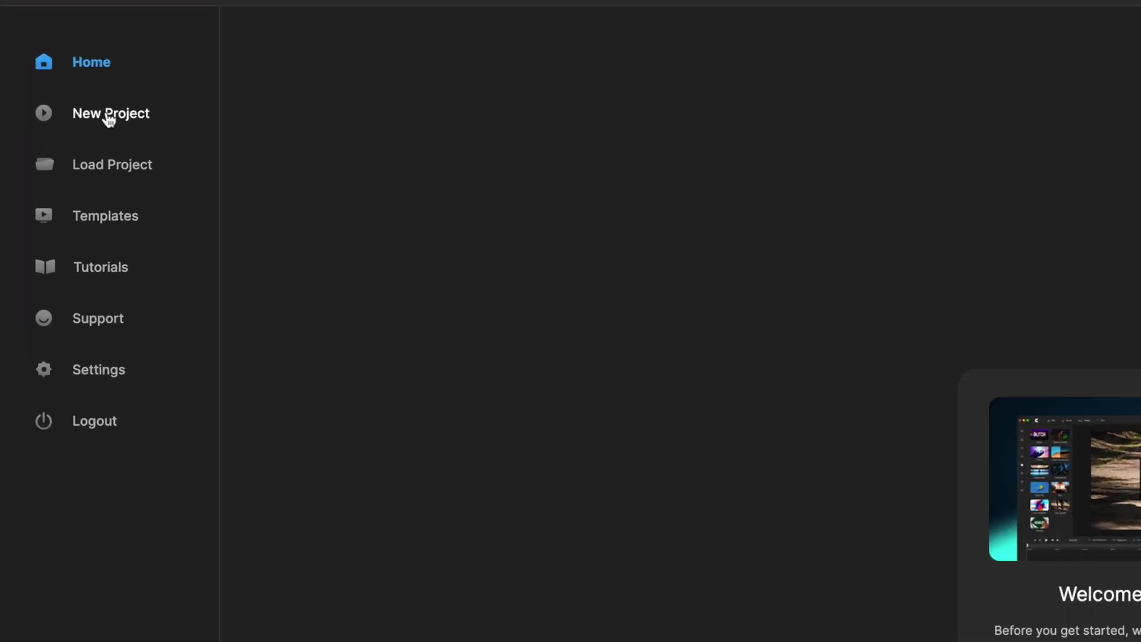
Start a new Blank Project to bring up its landscape 1080p HD settings
{"action": "left_click", "coordinate": [108, 118]}
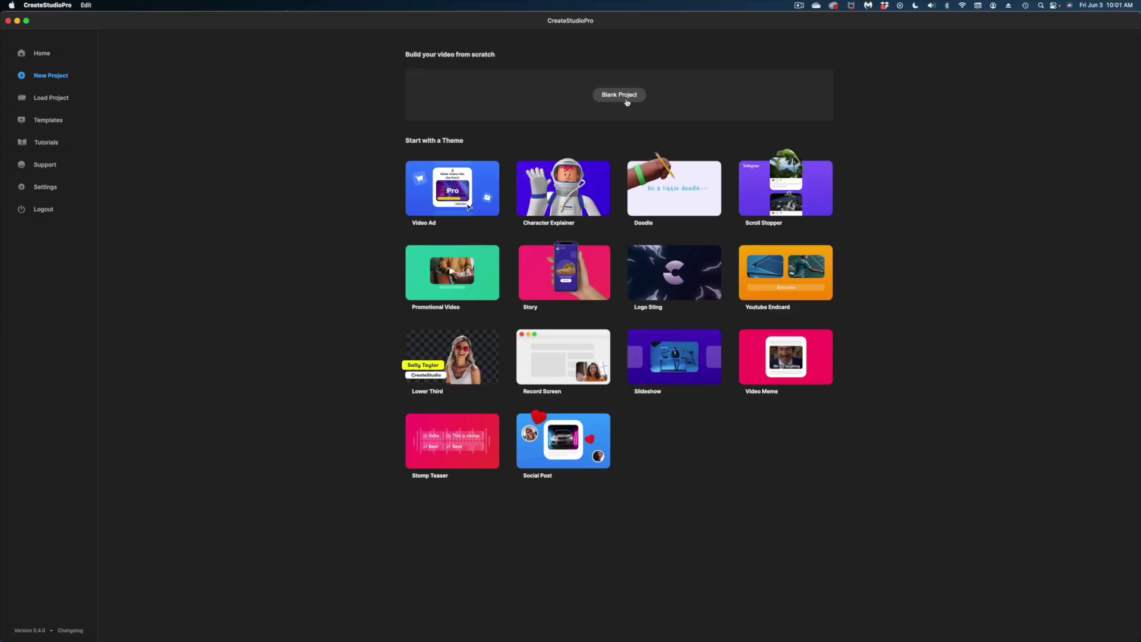
{"action": "left_click", "coordinate": [627, 102]}
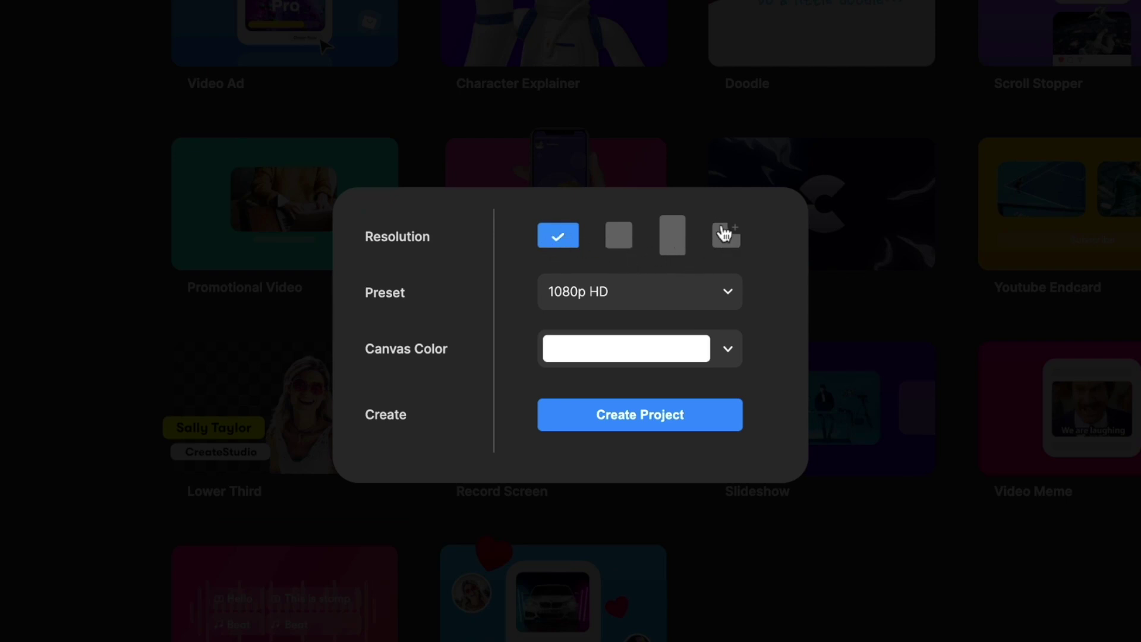
Create the blank landscape project using the 4K preset with a white canvas
{"action": "left_click", "coordinate": [724, 294]}
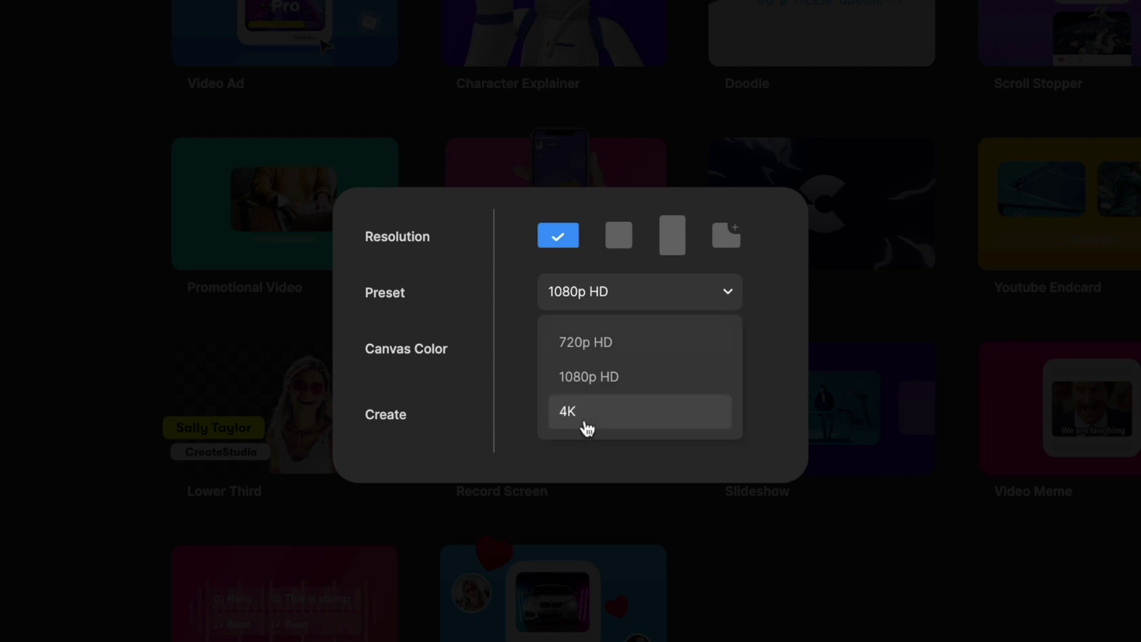
{"action": "left_click", "coordinate": [587, 426]}
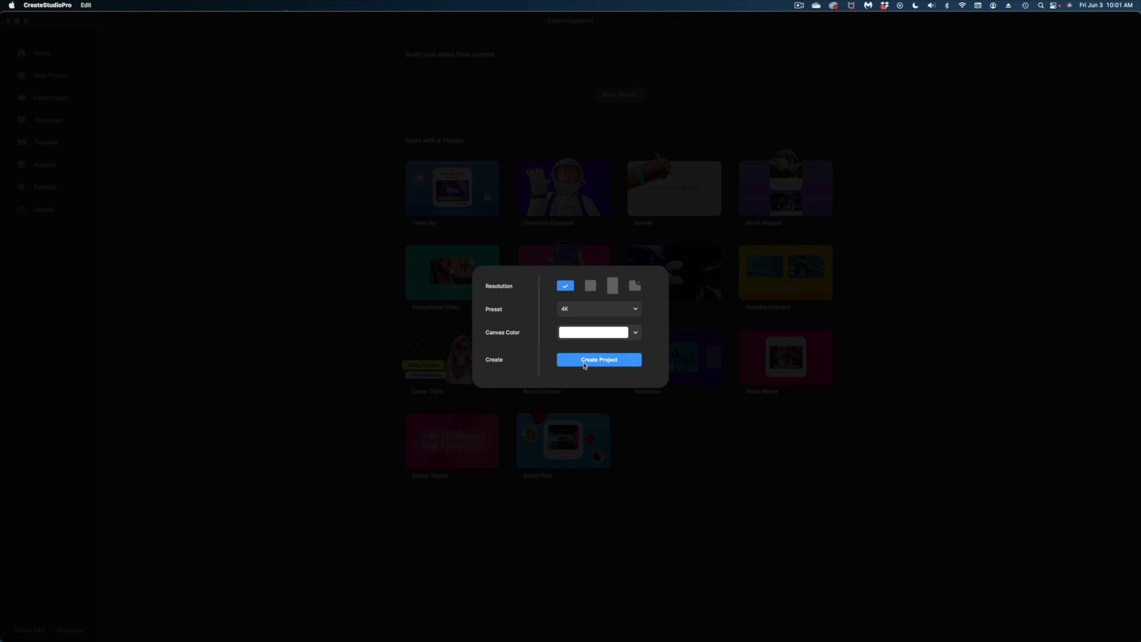
{"action": "left_click", "coordinate": [585, 362]}
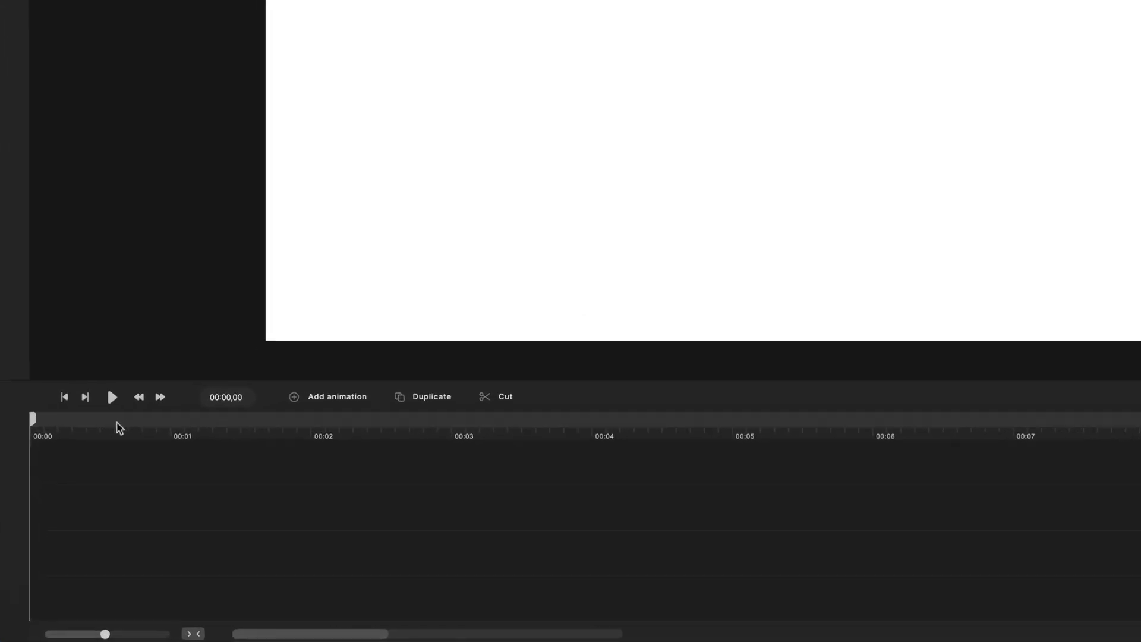
Scrub the playhead along the empty timeline and return it to 00:00
{"action": "left_click_drag", "start_coordinate": [73, 516], "coordinate": [116, 525]}
{"action": "left_click_drag", "start_coordinate": [267, 360], "coordinate": [26, 492]}
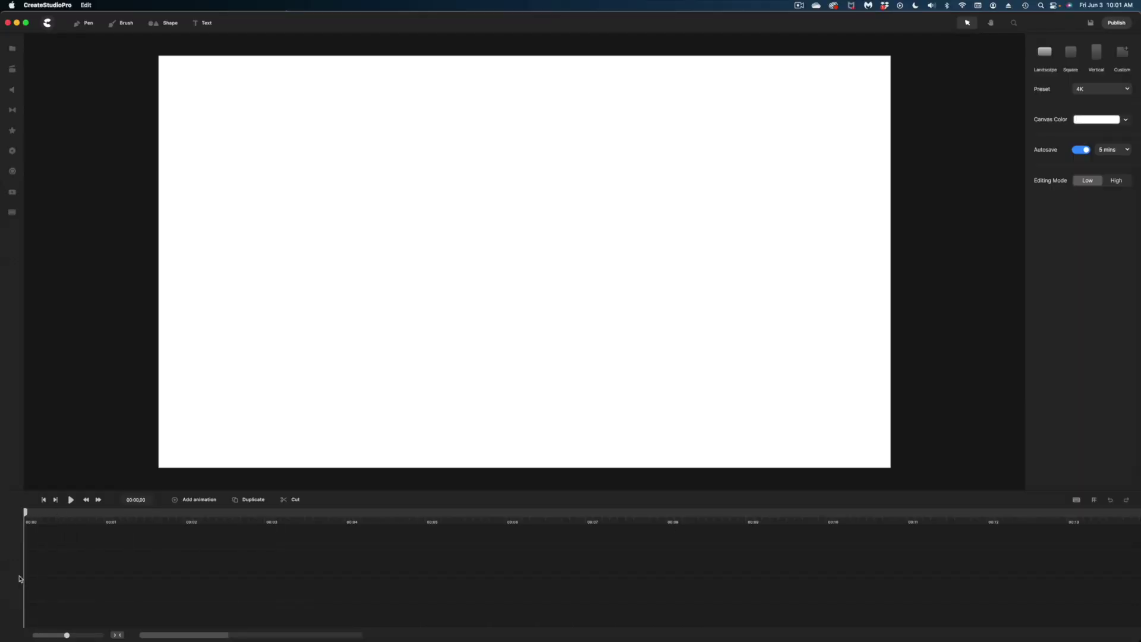
{"action": "mouse_move", "coordinate": [19, 578]}
{"action": "left_mouse_down"}
{"action": "mouse_move", "coordinate": [244, 588]}
{"action": "mouse_move", "coordinate": [1, 566]}
{"action": "left_mouse_up"}
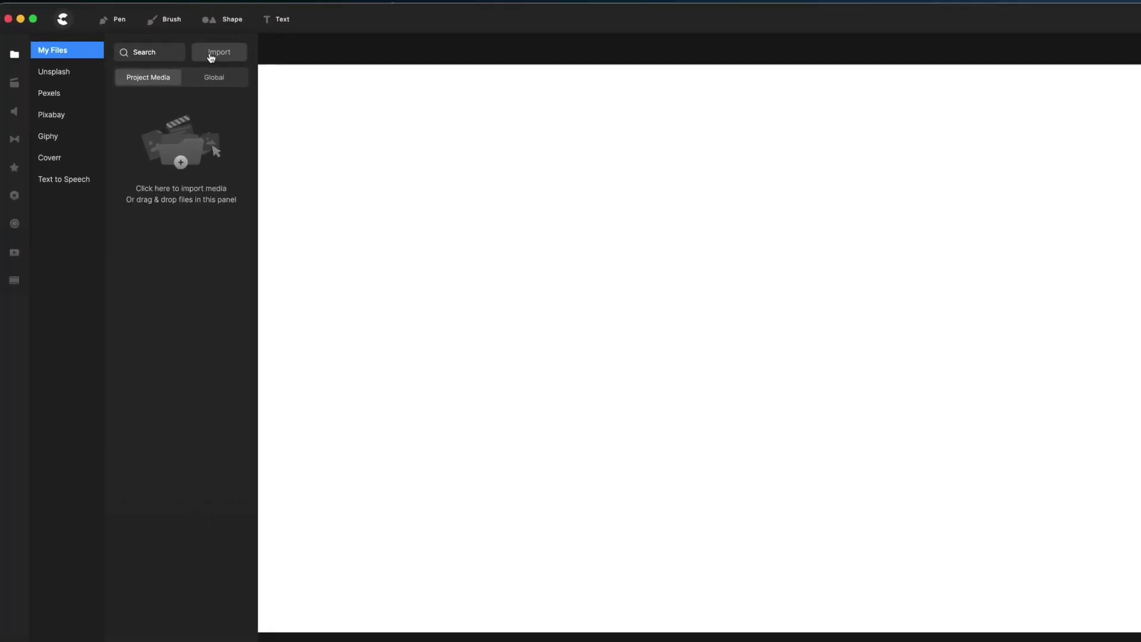
Import the cutout photo of the woman pointing upward onto the canvas
{"action": "left_click", "coordinate": [156, 46]}
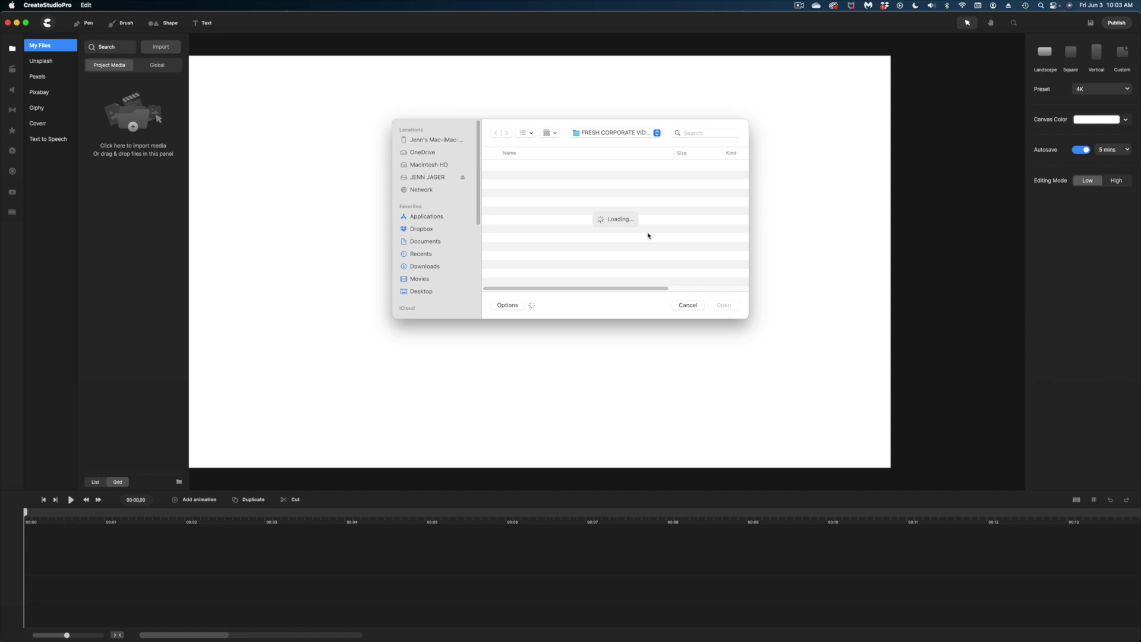
{"action": "left_click", "coordinate": [594, 183]}
{"action": "left_click", "coordinate": [723, 305]}
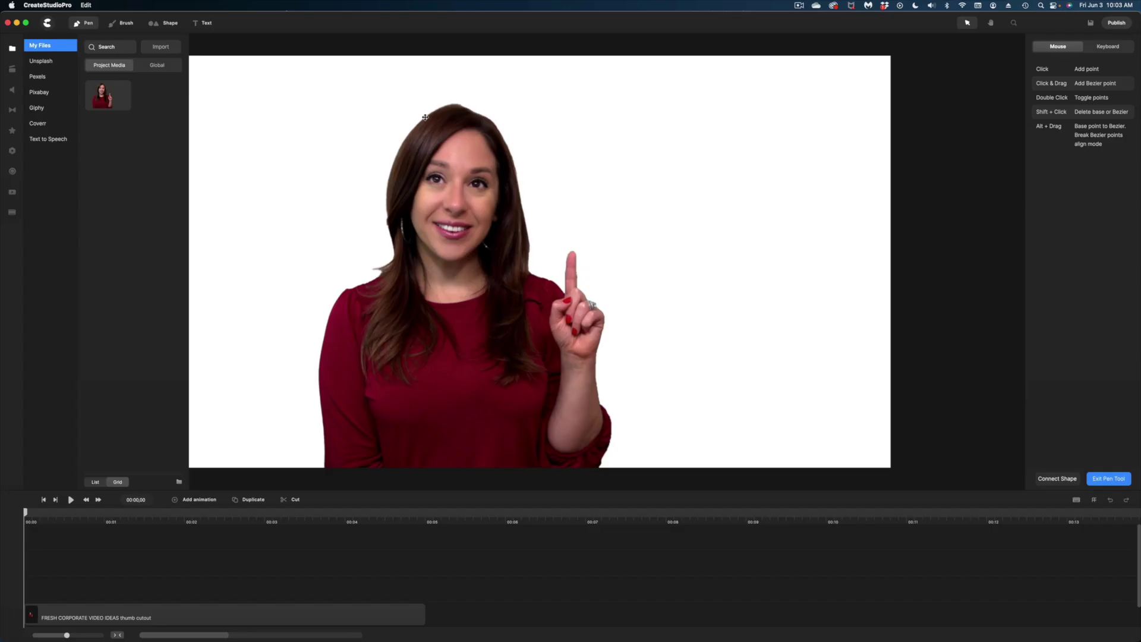
Trace a pen path from the top of the hair down its left edge to the lower end
{"action": "left_click", "coordinate": [425, 117]}
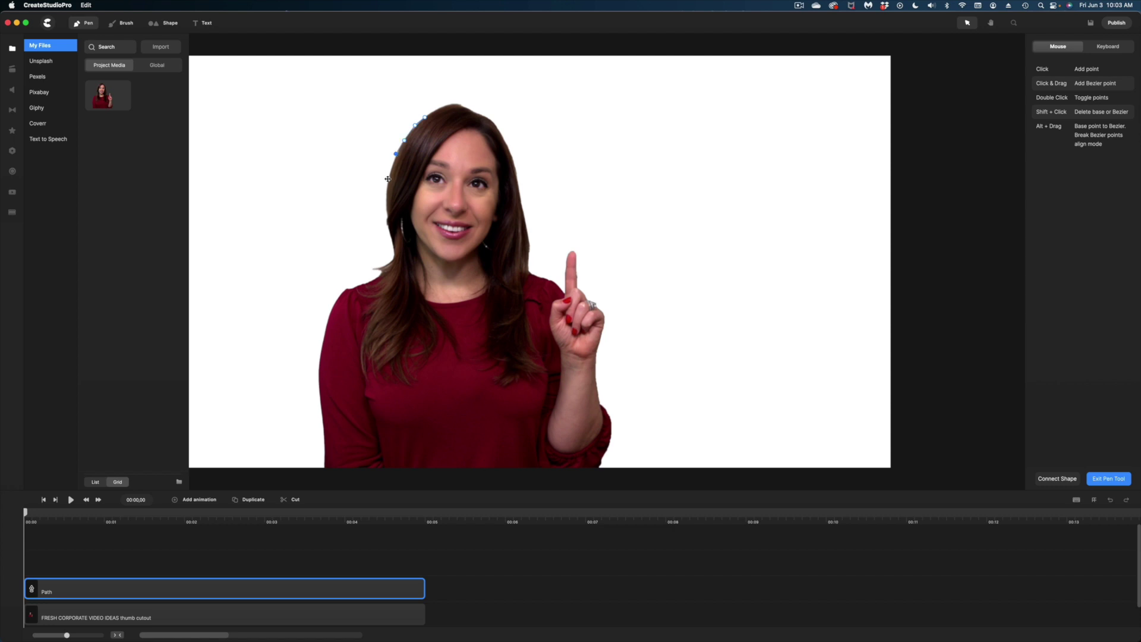
{"action": "left_click", "coordinate": [386, 216]}
{"action": "left_click", "coordinate": [387, 230]}
{"action": "left_click", "coordinate": [391, 244]}
{"action": "left_click", "coordinate": [392, 254]}
{"action": "left_click", "coordinate": [389, 264]}
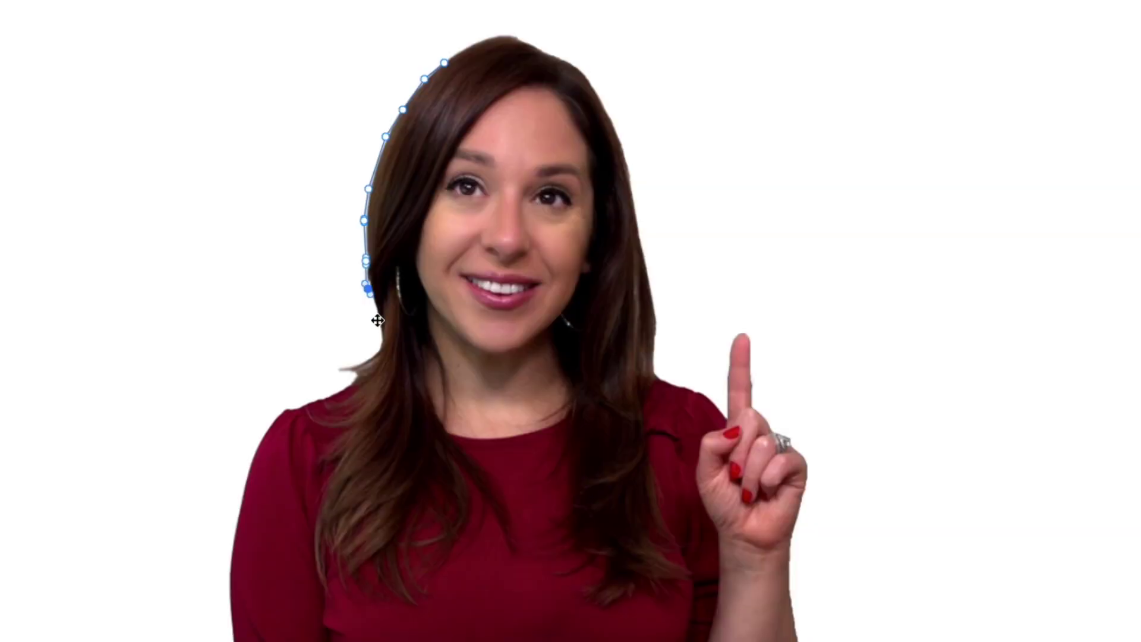
{"action": "left_click", "coordinate": [355, 376]}
{"action": "left_click", "coordinate": [337, 410]}
{"action": "left_click", "coordinate": [356, 411]}
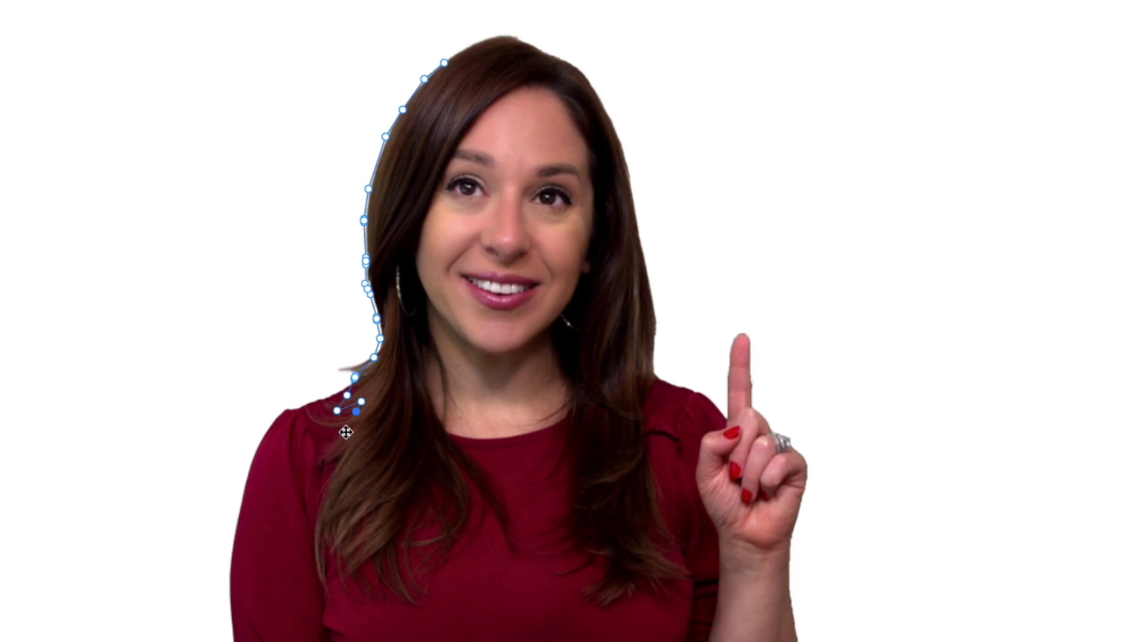
{"action": "left_click", "coordinate": [343, 434]}
{"action": "left_click", "coordinate": [335, 446]}
{"action": "left_click", "coordinate": [341, 472]}
{"action": "left_click", "coordinate": [330, 481]}
{"action": "left_click", "coordinate": [321, 492]}
{"action": "left_click", "coordinate": [321, 501]}
{"action": "left_click", "coordinate": [320, 508]}
{"action": "left_click", "coordinate": [319, 533]}
{"action": "left_click", "coordinate": [322, 576]}
Continue the path across the hair's bottom, up the neck and beside the face
{"action": "left_click", "coordinate": [339, 539]}
{"action": "left_click", "coordinate": [352, 569]}
{"action": "left_click", "coordinate": [385, 551]}
{"action": "left_click", "coordinate": [410, 520]}
{"action": "left_click", "coordinate": [425, 494]}
{"action": "left_click", "coordinate": [431, 466]}
{"action": "left_click", "coordinate": [439, 425]}
{"action": "left_click", "coordinate": [422, 385]}
{"action": "left_click", "coordinate": [422, 352]}
{"action": "left_click", "coordinate": [421, 312]}
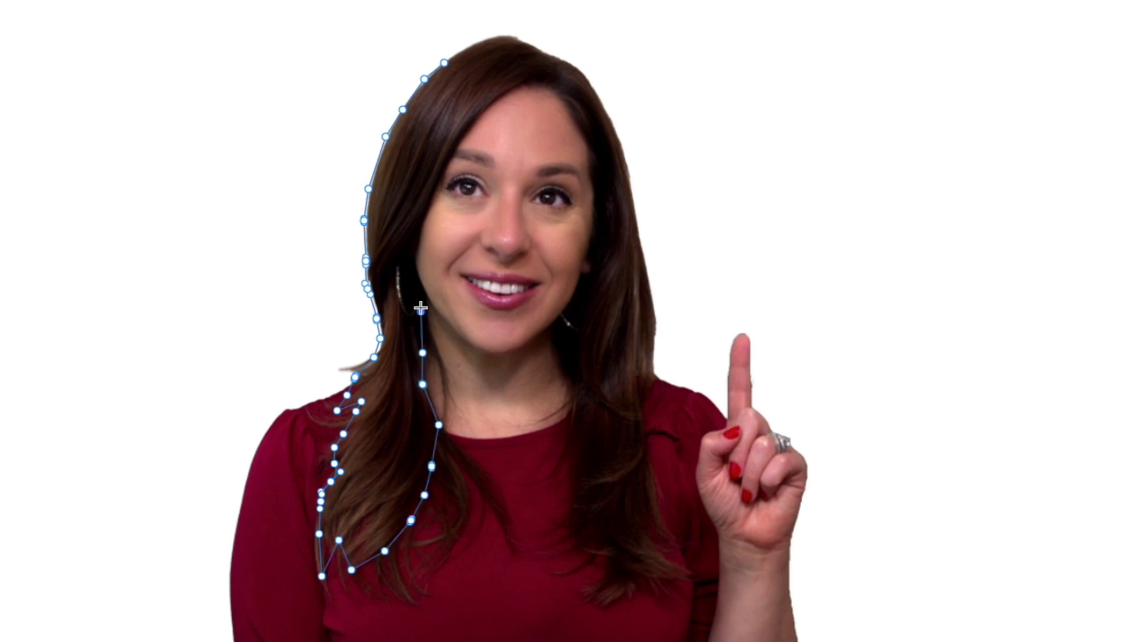
{"action": "left_click", "coordinate": [424, 296]}
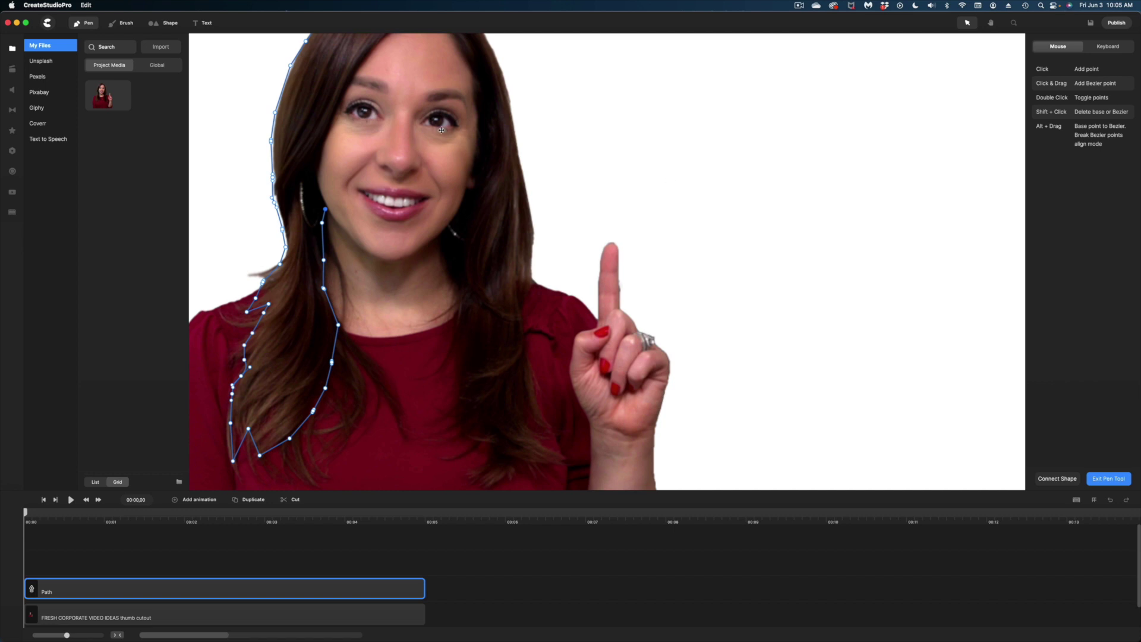
{"action": "key", "text": "h"}
{"action": "left_click_drag", "start_coordinate": [406, 141], "coordinate": [523, 217]}
Close the pen outline around the whole head and hair, then finish editing points
{"action": "key", "text": "v"}
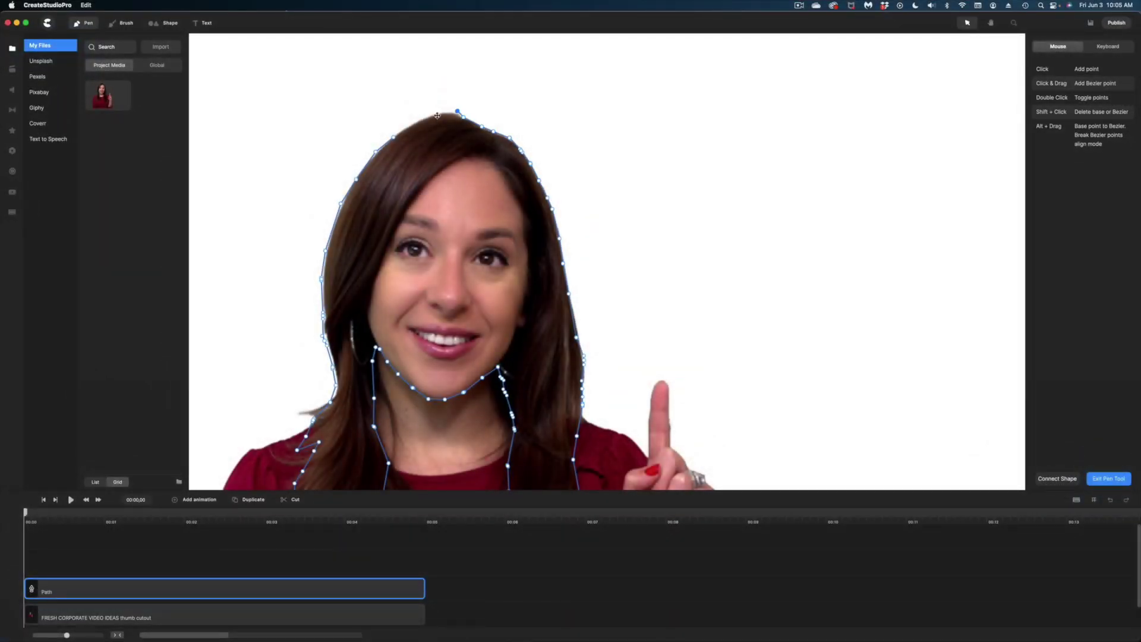
{"action": "left_click", "coordinate": [394, 139]}
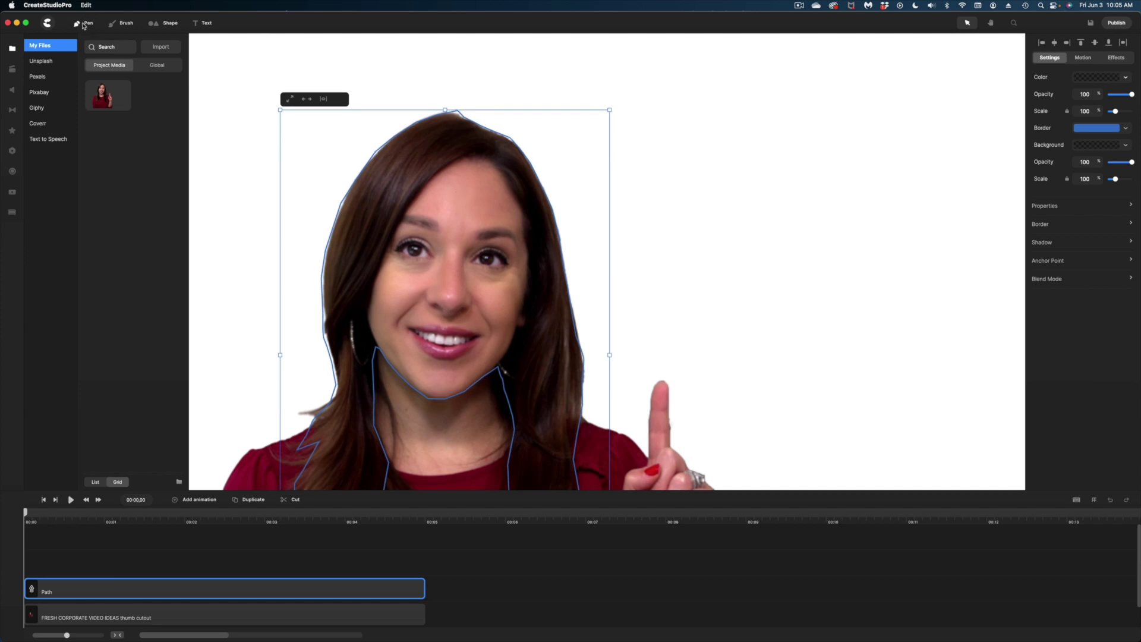
{"action": "left_click", "coordinate": [83, 25]}
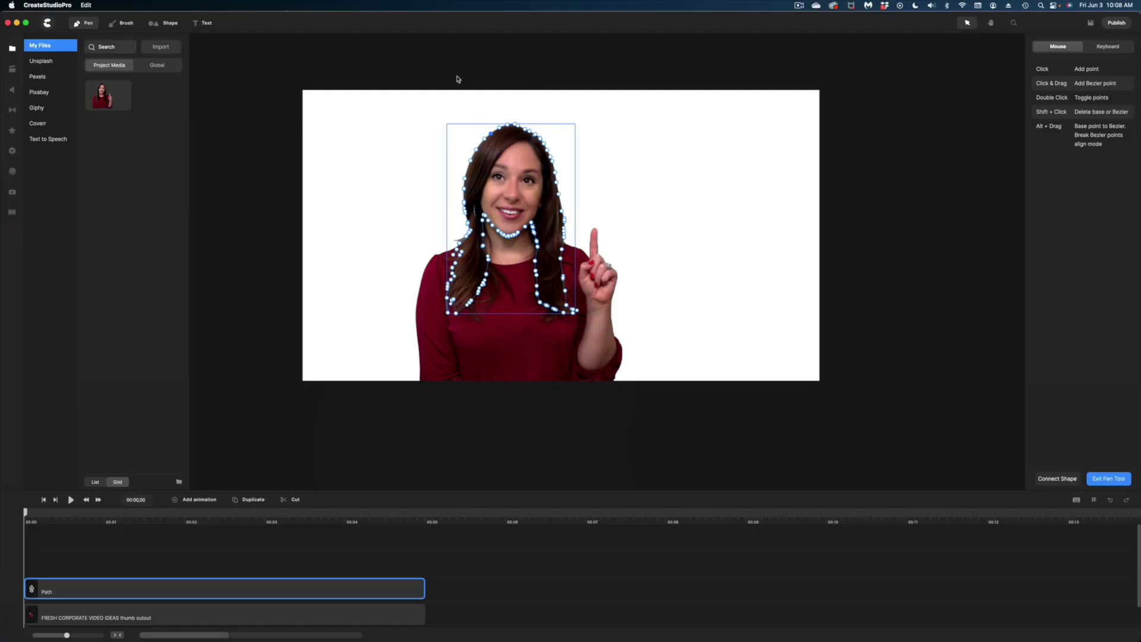
{"action": "key", "text": "Escape"}
Mask the pointing photo with the traced head-and-hair path
{"action": "left_click_drag", "start_coordinate": [662, 455], "coordinate": [429, 119]}
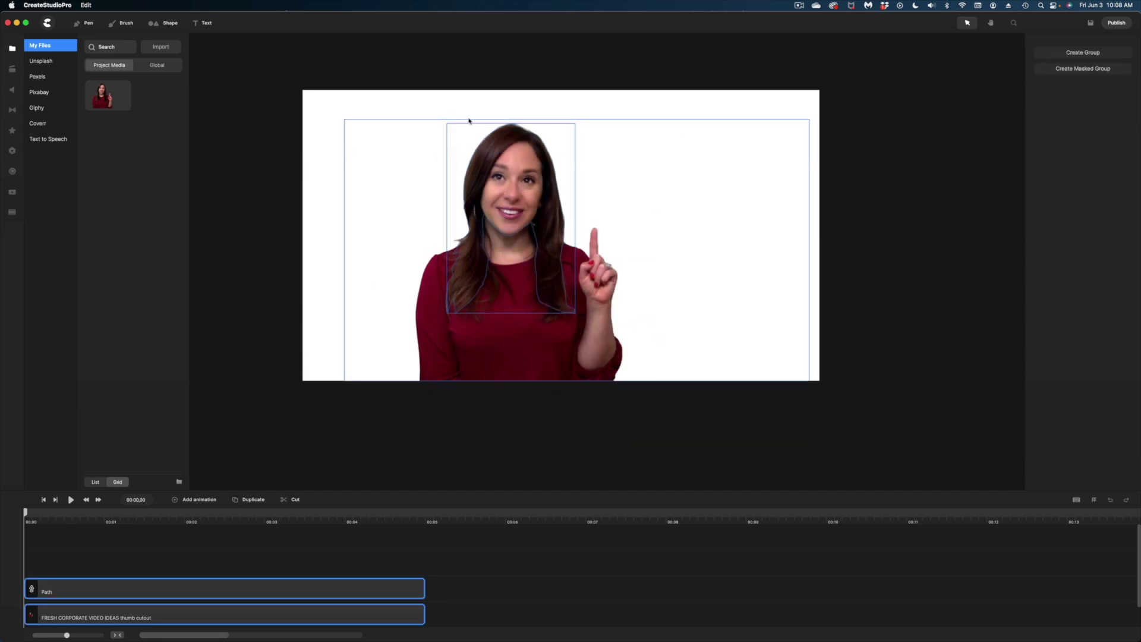
{"action": "right_click", "coordinate": [497, 189]}
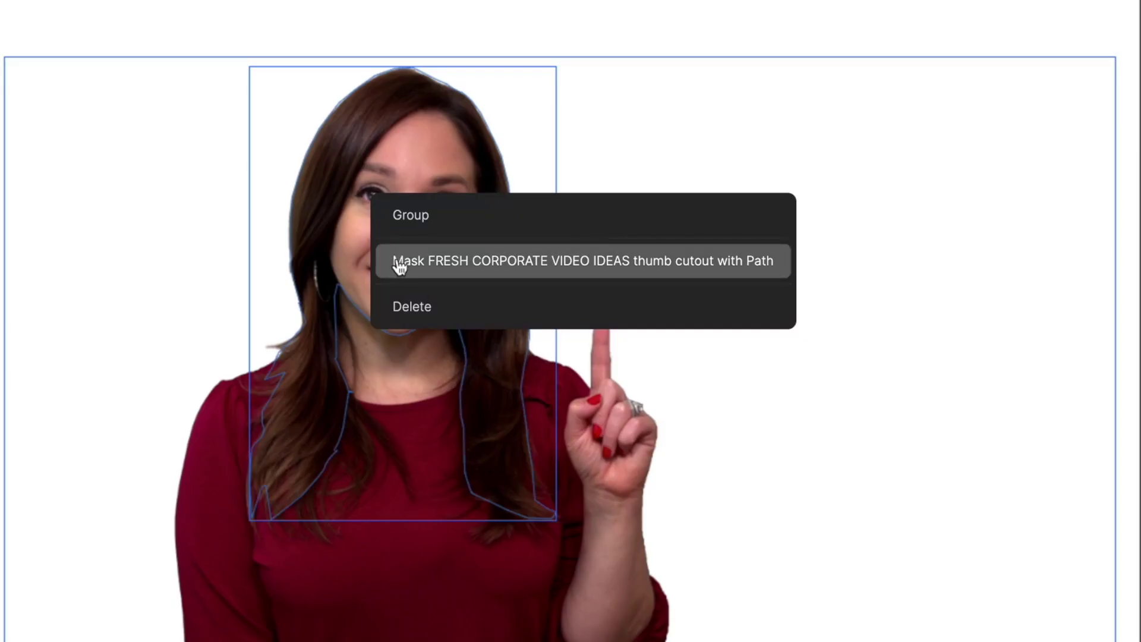
{"action": "left_click", "coordinate": [399, 266]}
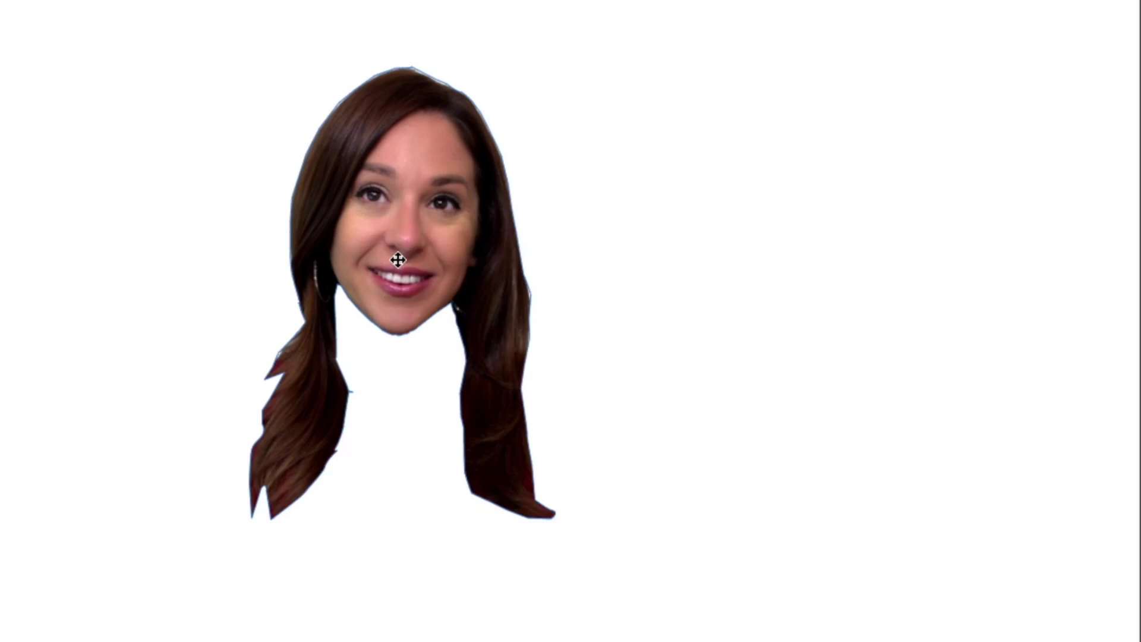
Save a snapshot of the masked cutout, then delete the masked clip from the timeline
{"action": "right_click", "coordinate": [408, 229]}
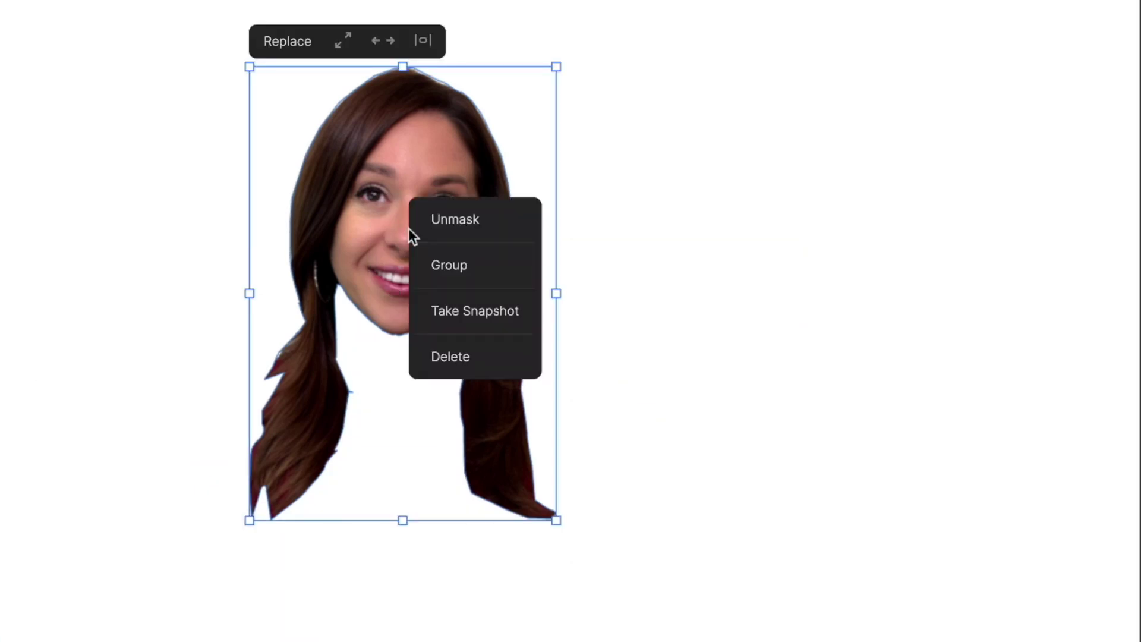
{"action": "left_click", "coordinate": [460, 318]}
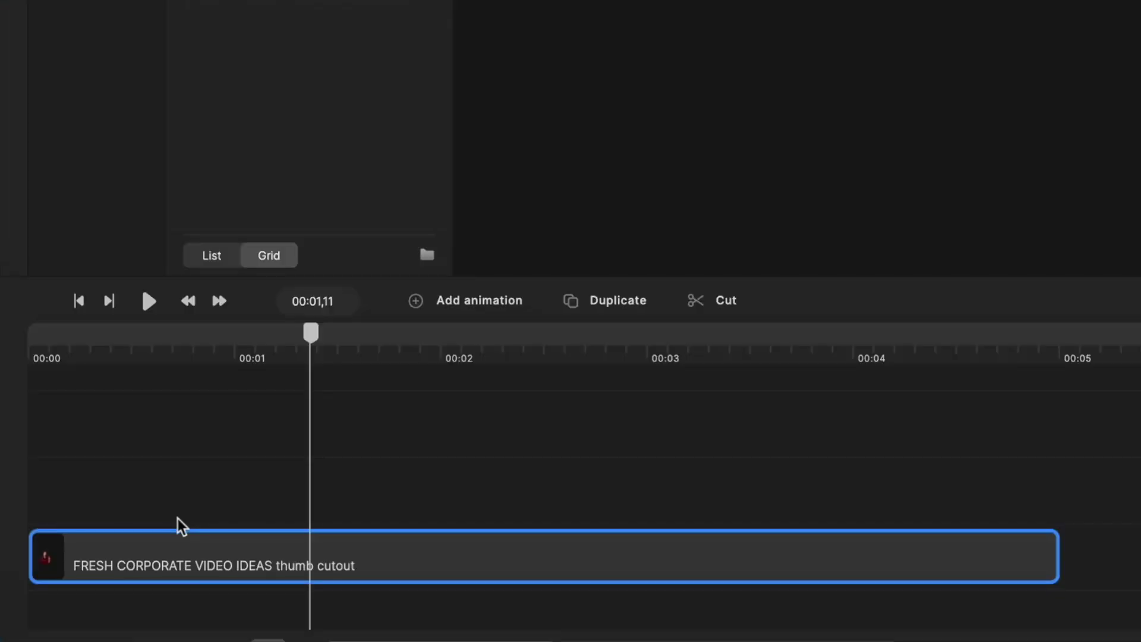
{"action": "key", "text": "Delete"}
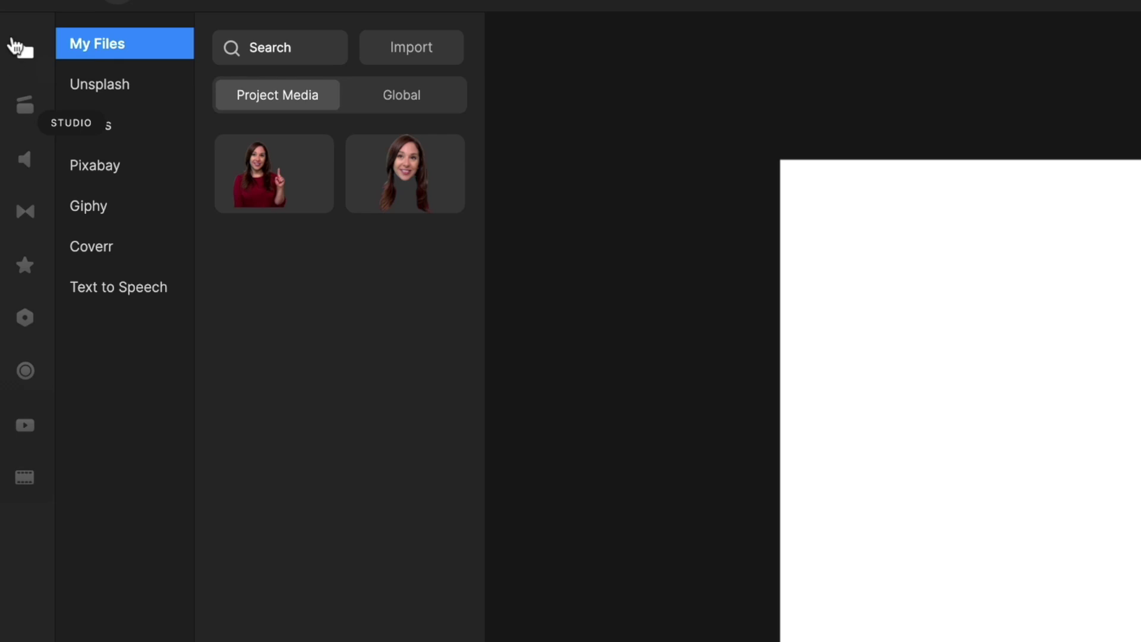
Browse the Supreme backgrounds and search them for 'beach'
{"action": "left_click", "coordinate": [28, 117]}
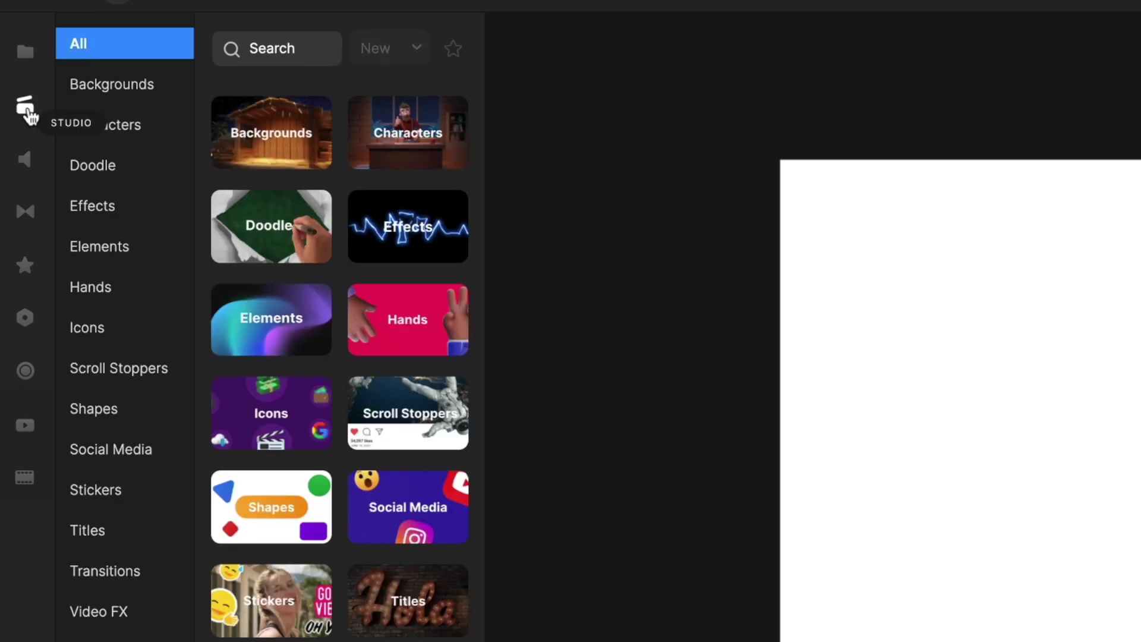
{"action": "left_click", "coordinate": [145, 89]}
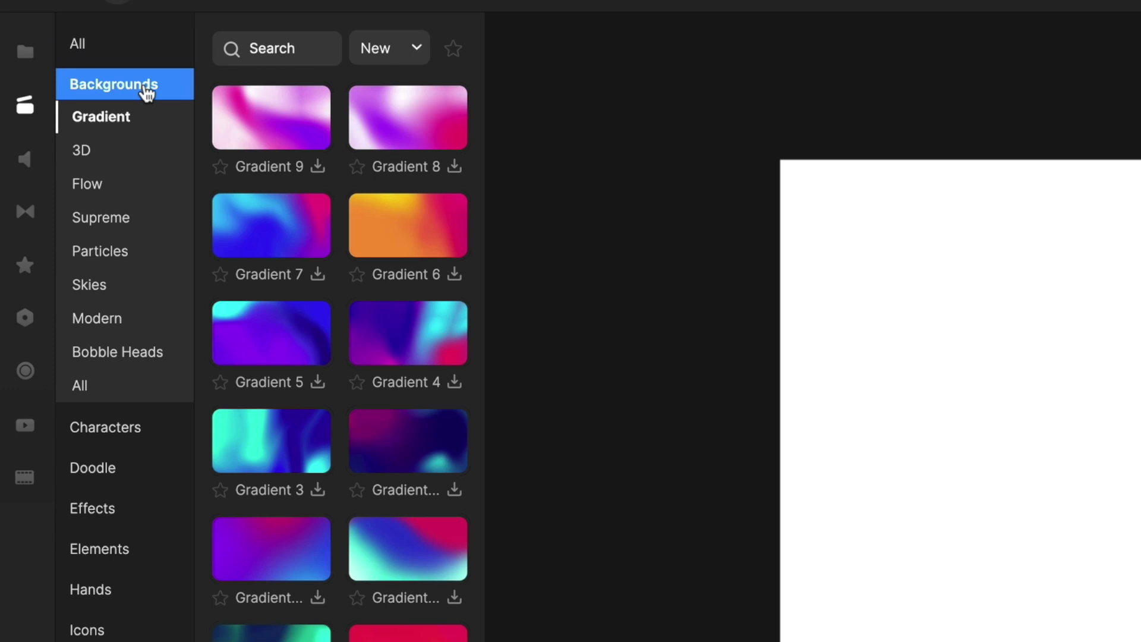
{"action": "left_click", "coordinate": [284, 239]}
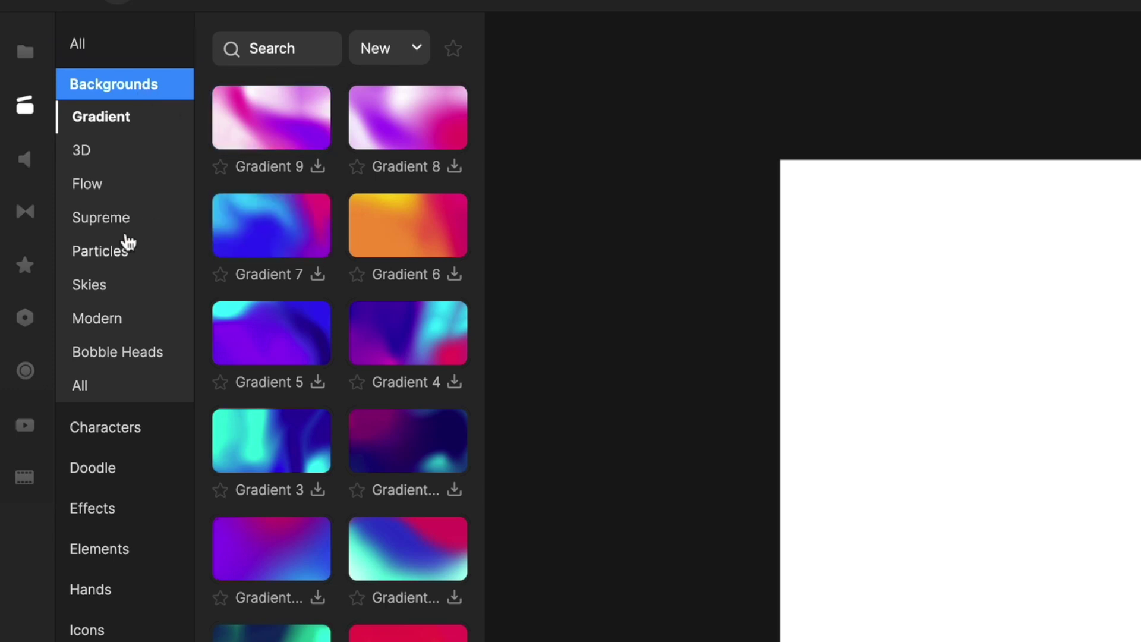
{"action": "left_click", "coordinate": [108, 229]}
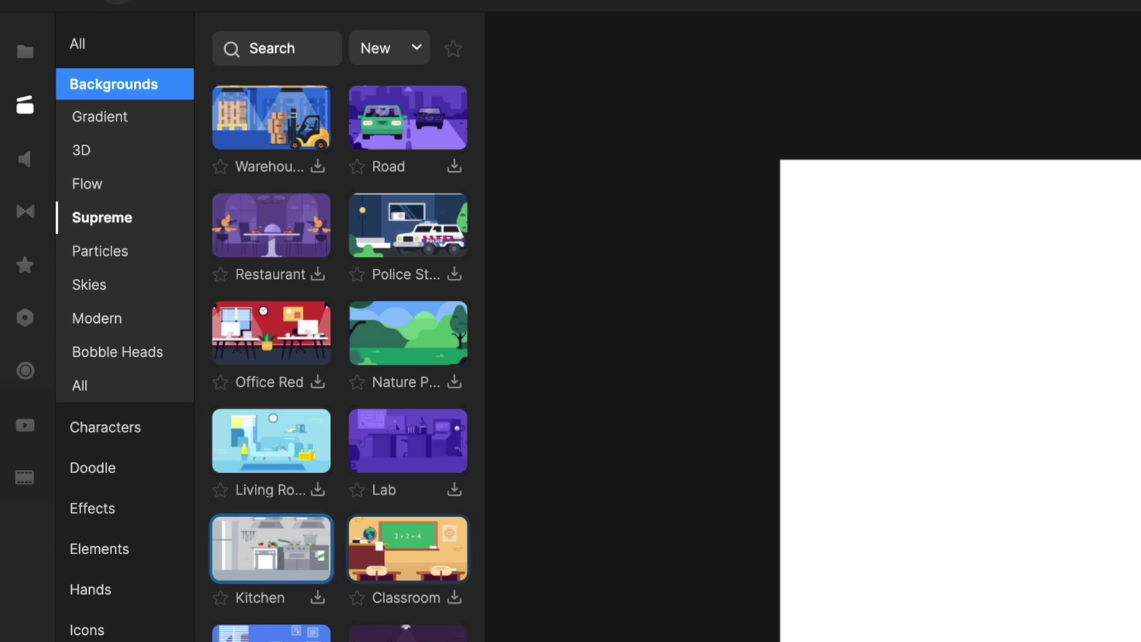
{"action": "scroll", "coordinate": [380, 630], "scroll_direction": "down", "scroll_amount": 1}
{"action": "scroll", "coordinate": [340, 361], "scroll_direction": "down", "scroll_amount": 3}
{"action": "scroll", "coordinate": [340, 361], "scroll_direction": "up", "scroll_amount": 4}
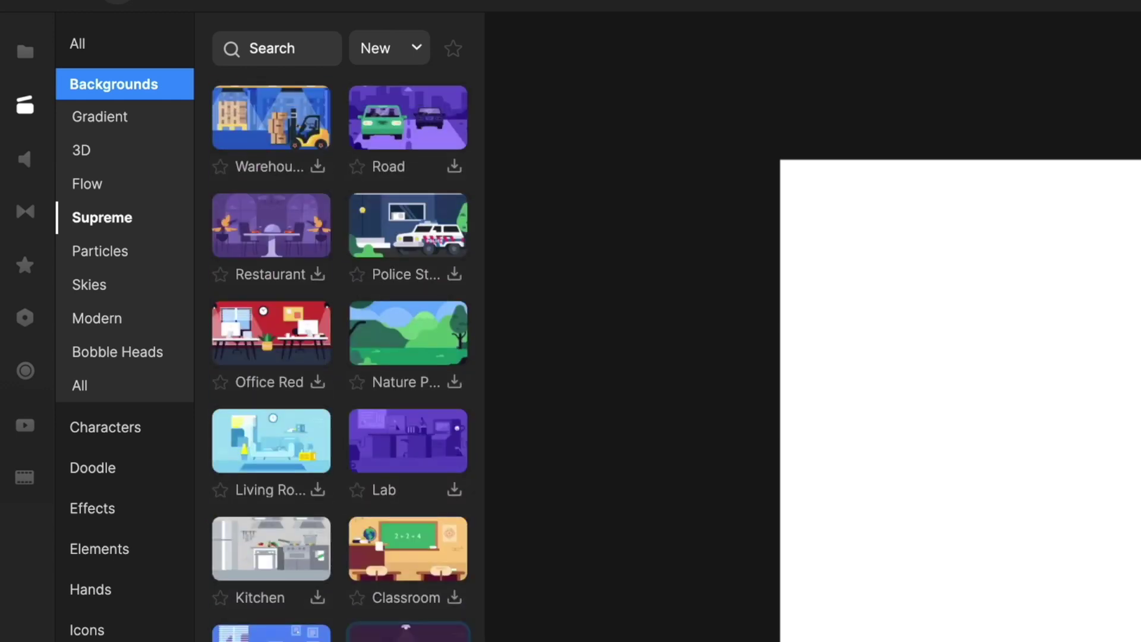
{"action": "left_click", "coordinate": [290, 46]}
{"action": "type", "text": "beach"}
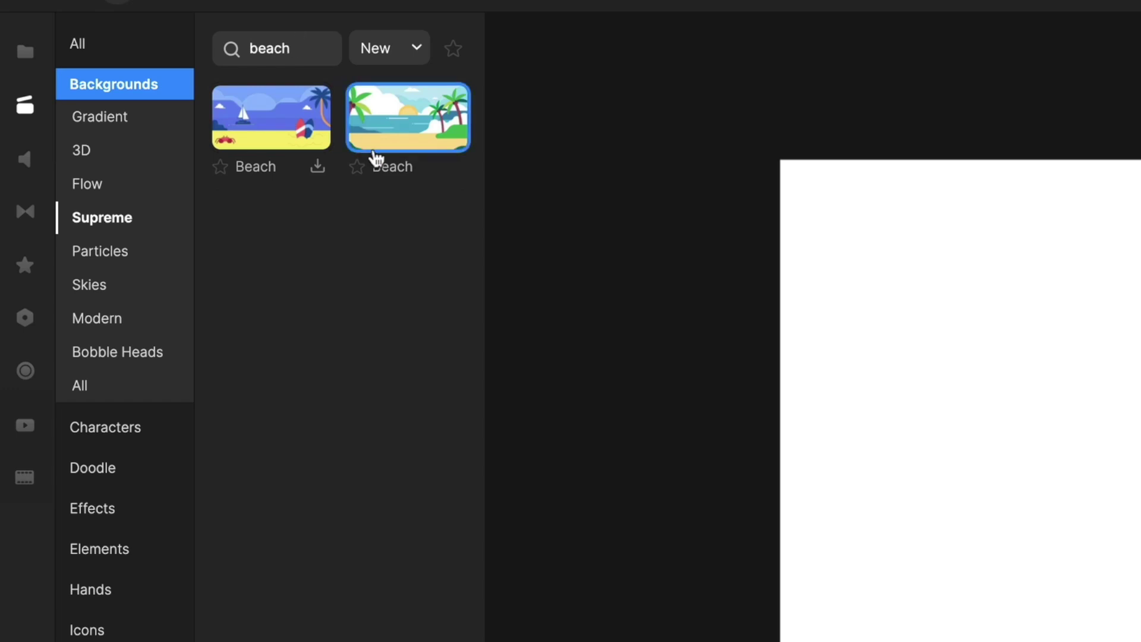
Place the second Beach scene on the canvas and stretch it to fill the frame
{"action": "left_click_drag", "start_coordinate": [426, 111], "coordinate": [460, 188]}
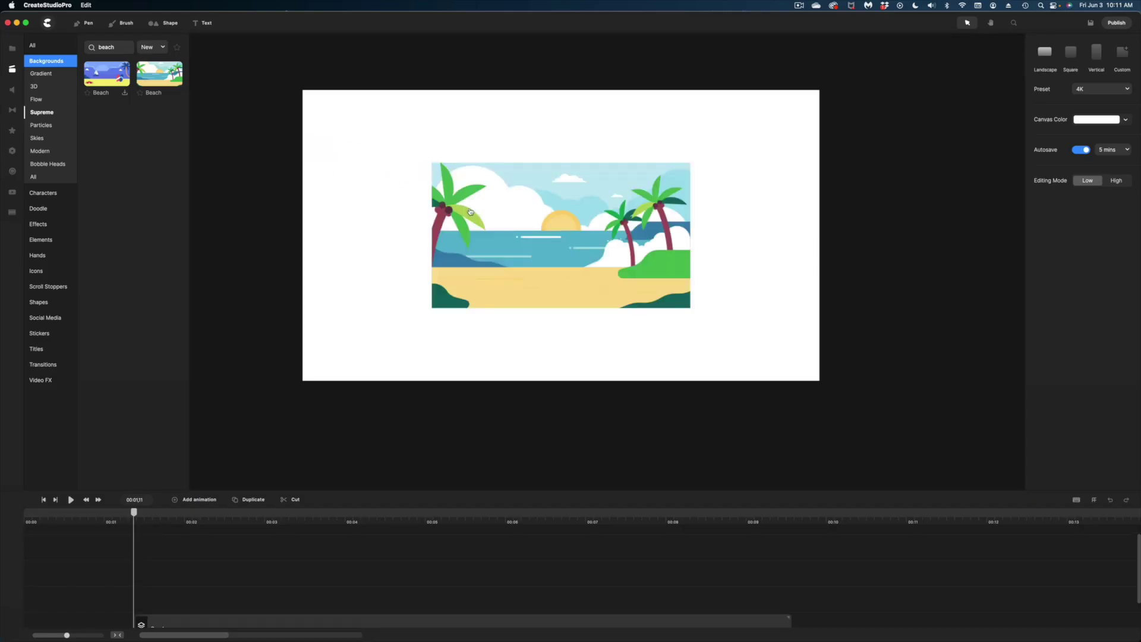
{"action": "left_click", "coordinate": [501, 265]}
{"action": "left_click_drag", "start_coordinate": [432, 308], "coordinate": [303, 381]}
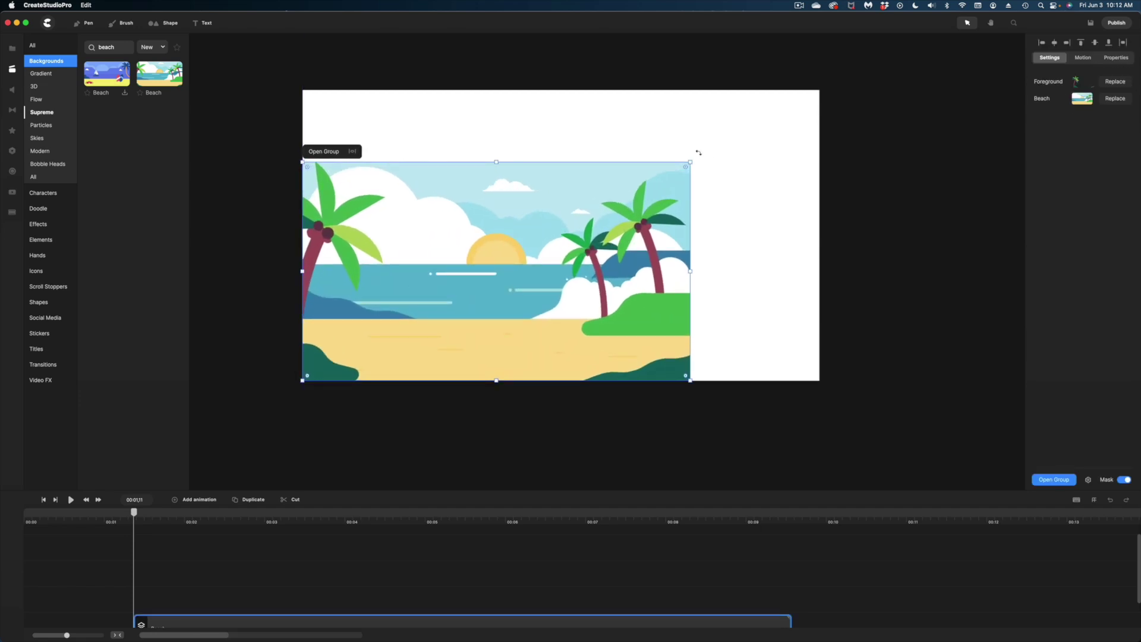
{"action": "left_click_drag", "start_coordinate": [691, 162], "coordinate": [801, 95]}
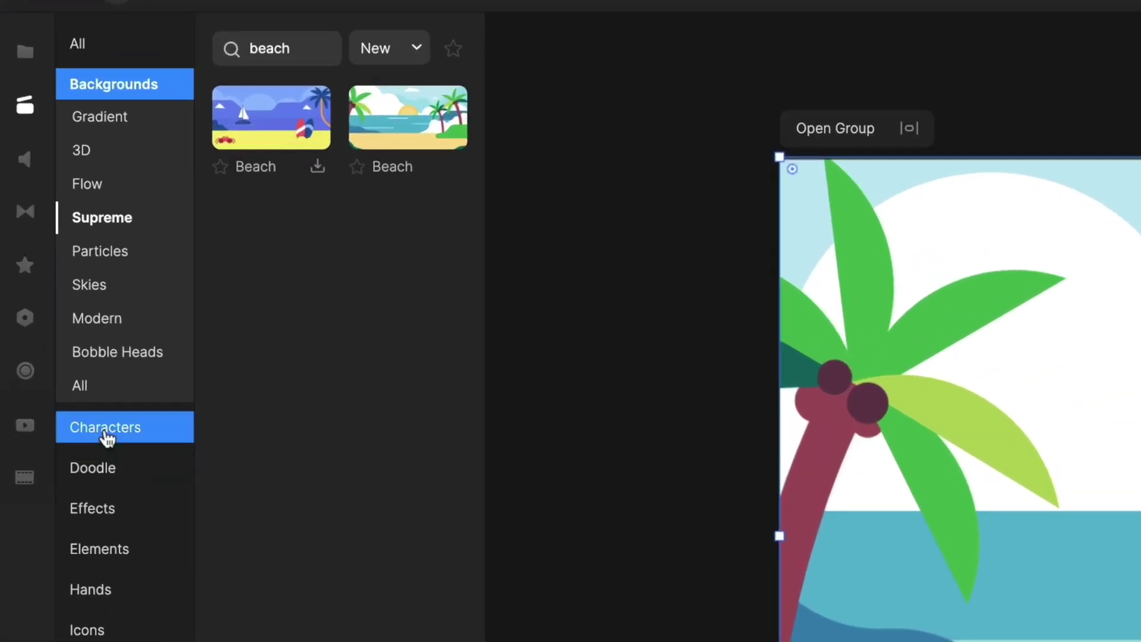
Clear the Bobble Heads search and place the Summer Girl character onto the beach
{"action": "left_click", "coordinate": [107, 438]}
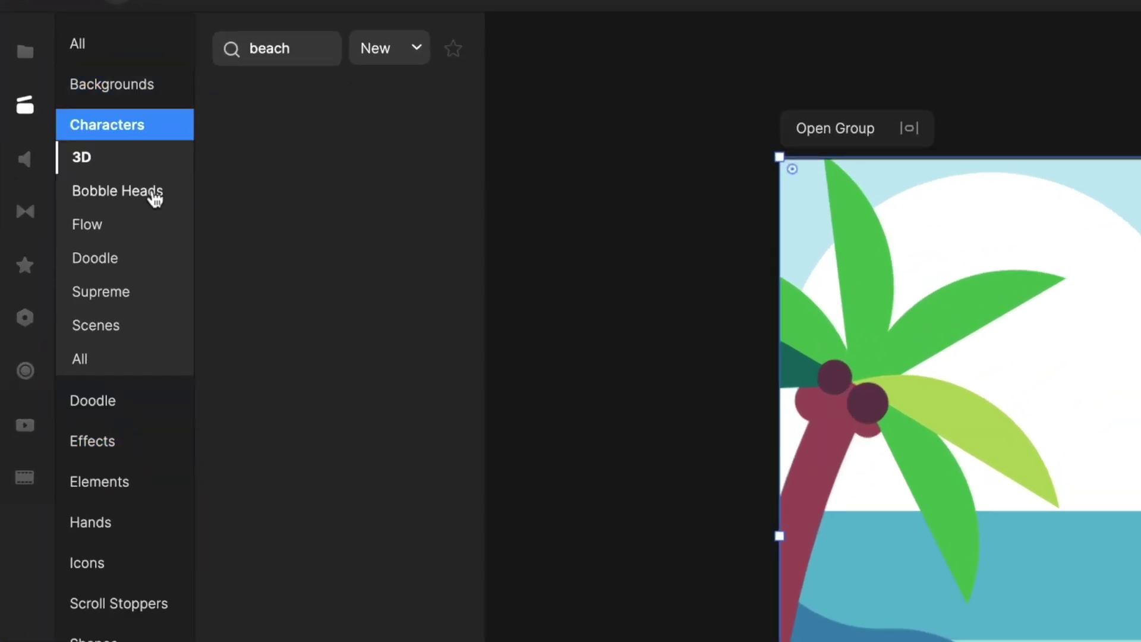
{"action": "left_click", "coordinate": [128, 196]}
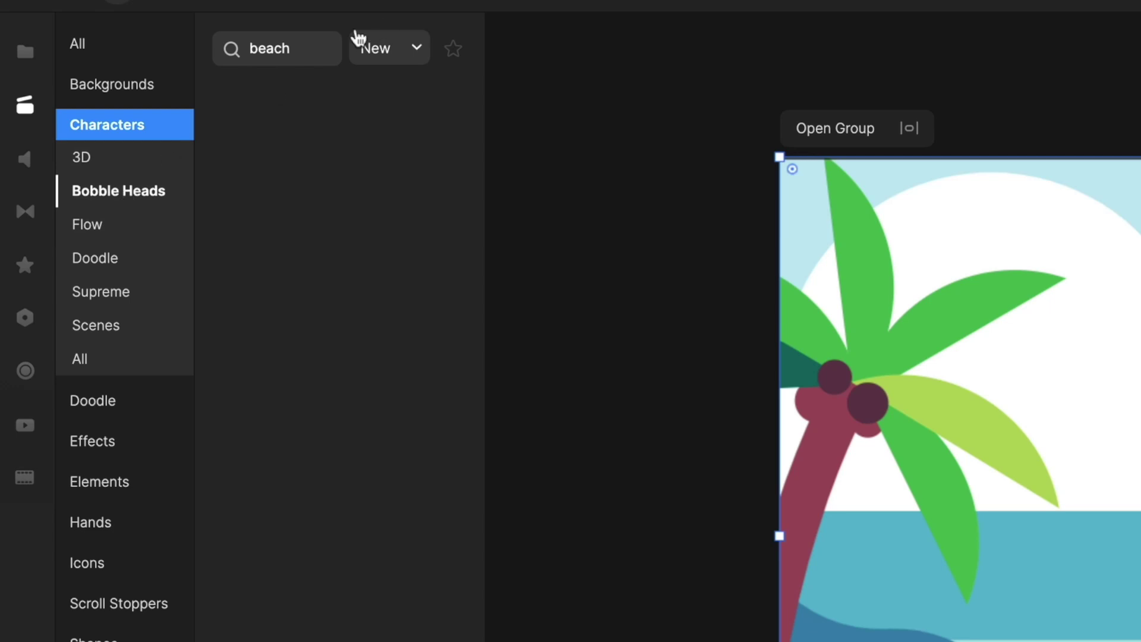
{"action": "double_click", "coordinate": [318, 43]}
{"action": "key", "text": "BackSpace"}
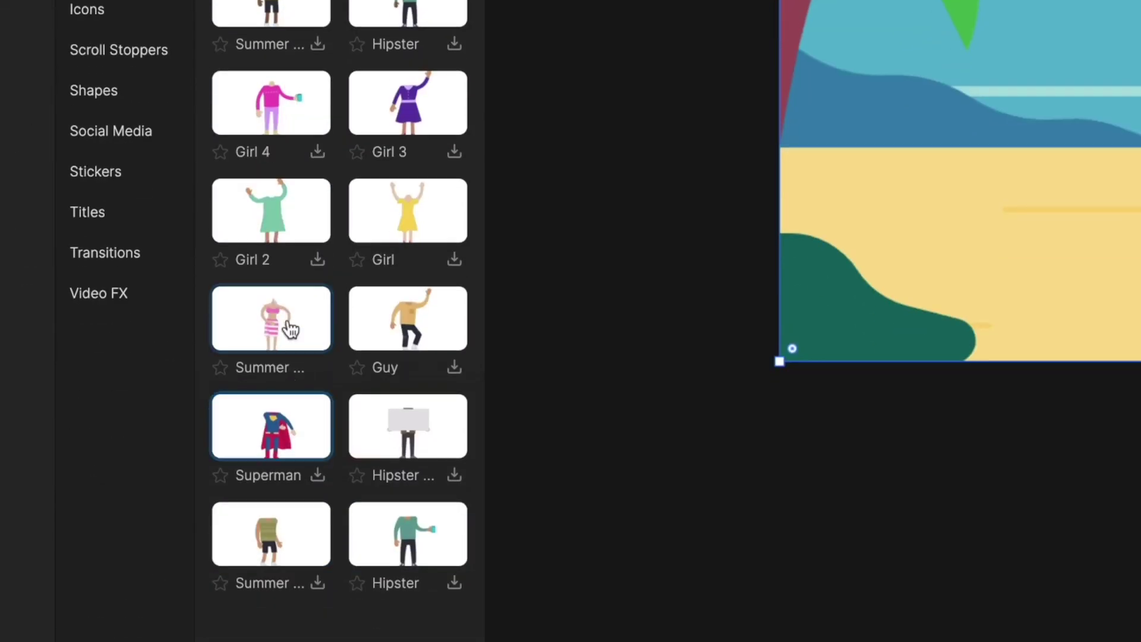
{"action": "left_click_drag", "start_coordinate": [288, 327], "coordinate": [545, 270]}
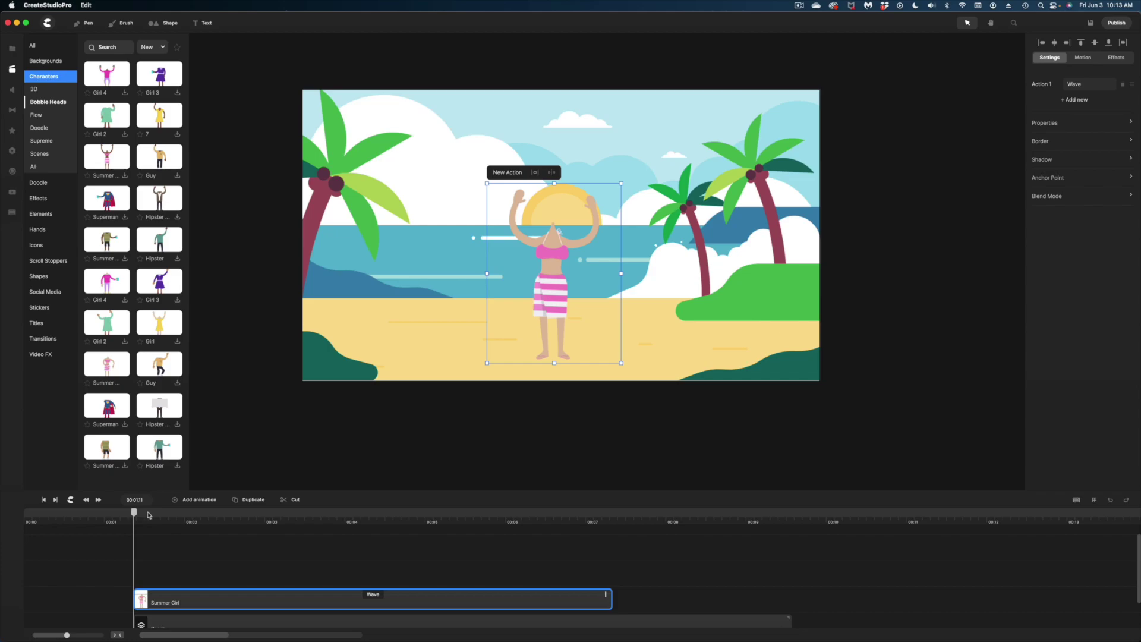
Preview the waving character from near the start, then deselect everything
{"action": "scroll", "coordinate": [149, 514], "scroll_direction": "down", "scroll_amount": 2}
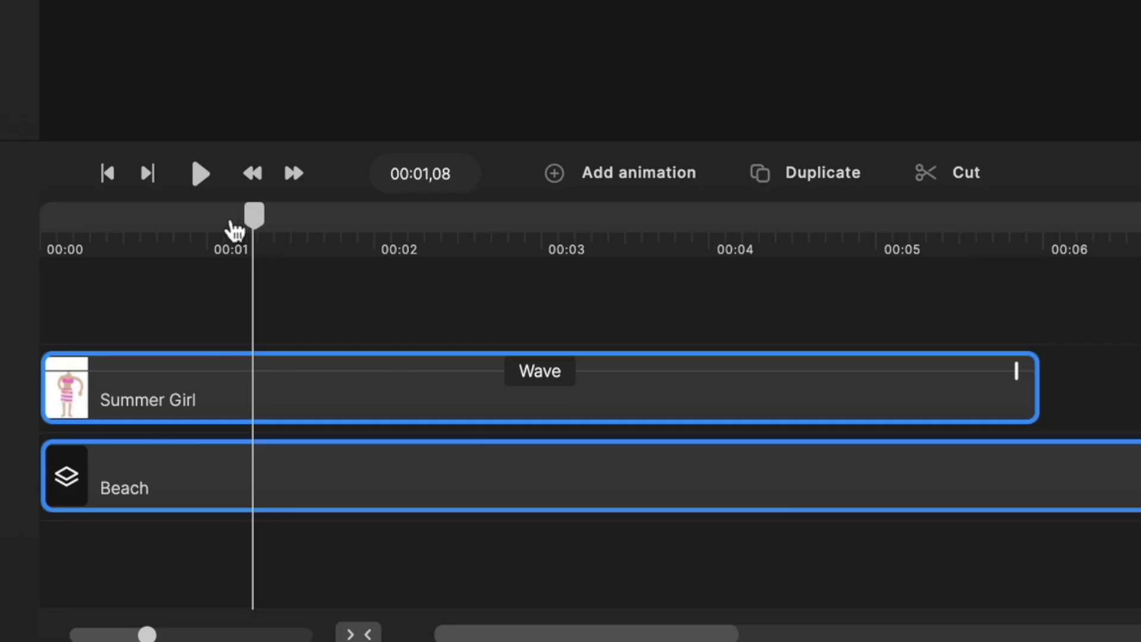
{"action": "left_click_drag", "start_coordinate": [234, 228], "coordinate": [178, 229]}
{"action": "key", "text": "space"}
{"action": "left_click", "coordinate": [171, 234]}
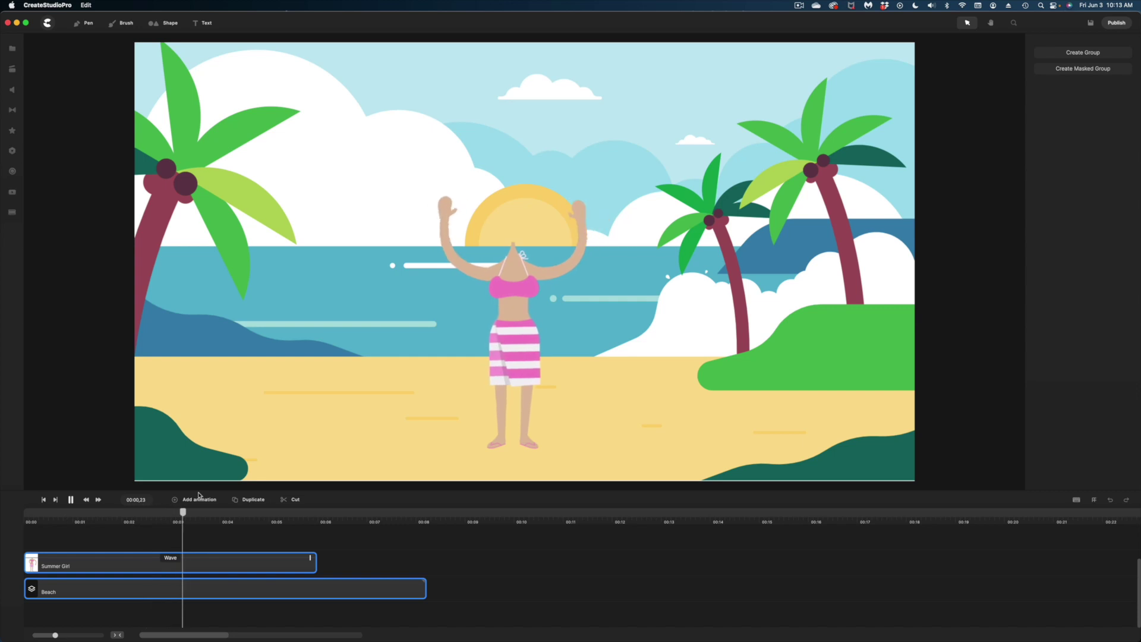
{"action": "key", "text": "space"}
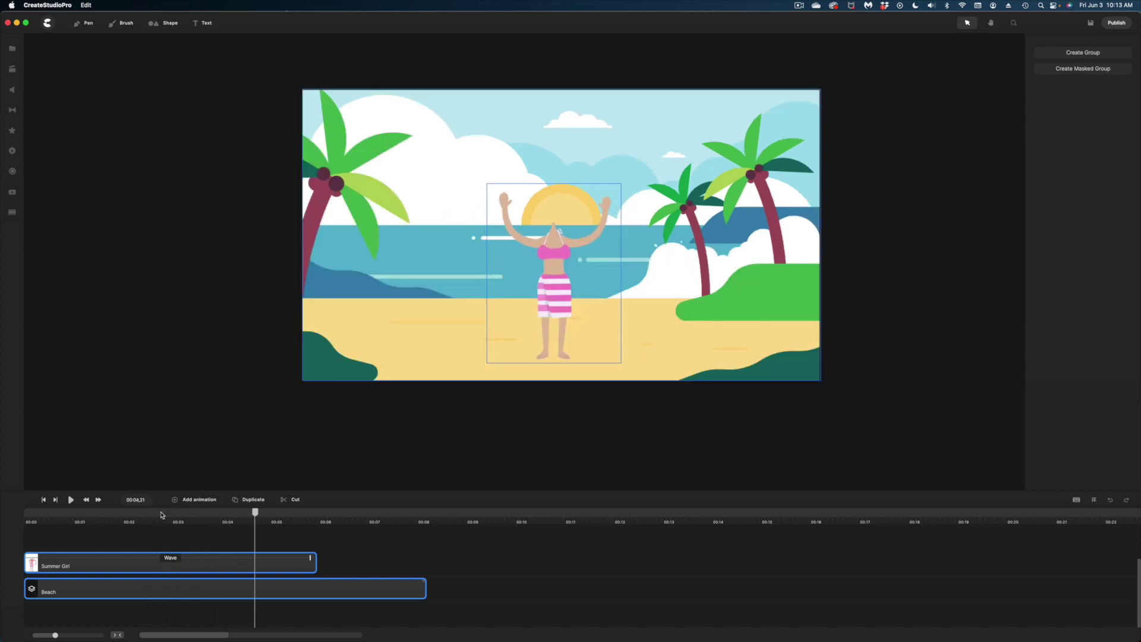
{"action": "scroll", "coordinate": [156, 520], "scroll_direction": "down", "scroll_amount": 2}
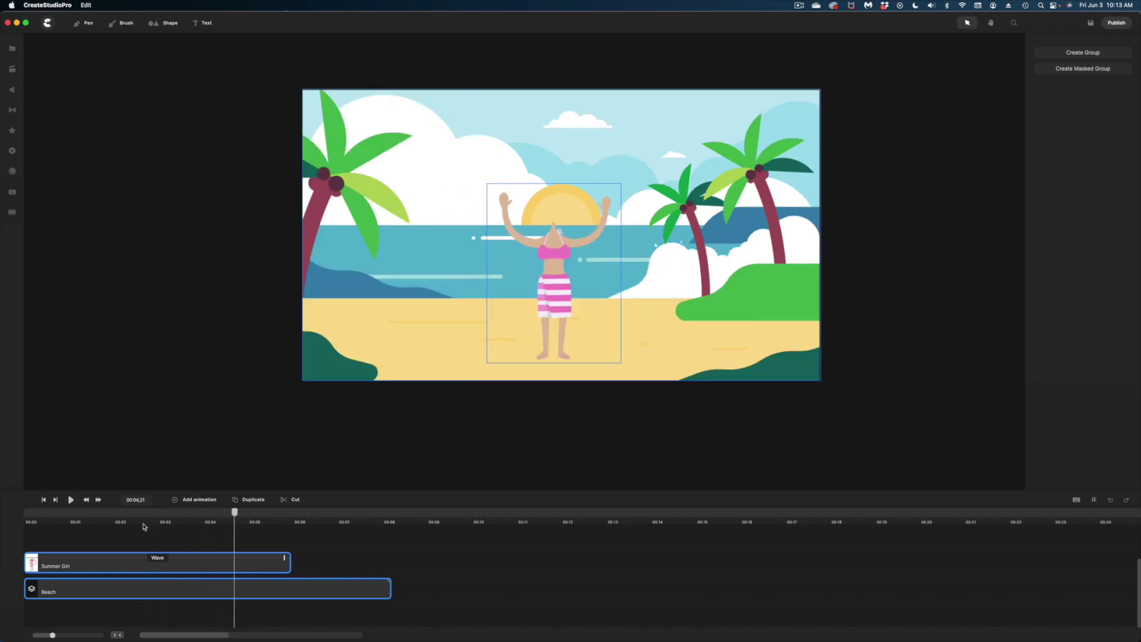
{"action": "left_click", "coordinate": [143, 527]}
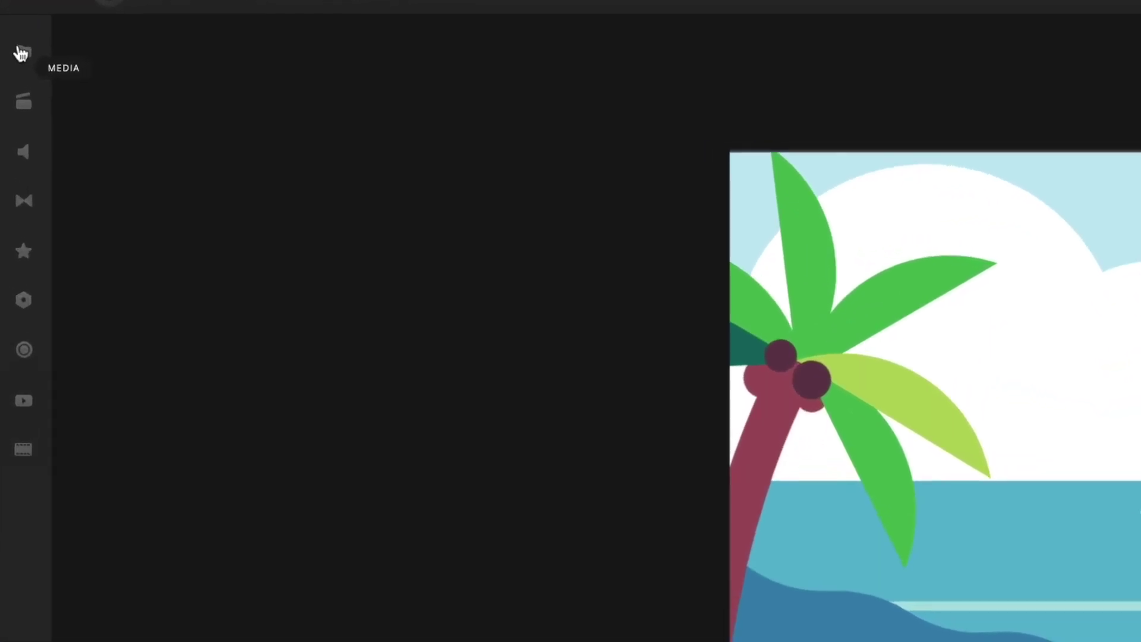
{"action": "left_click", "coordinate": [22, 53]}
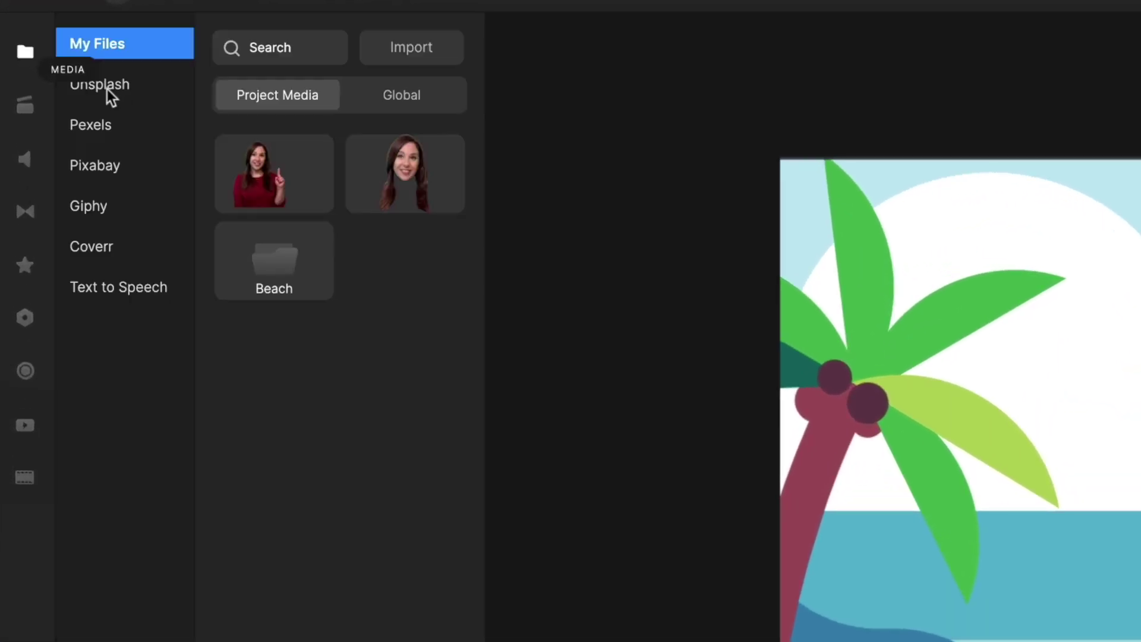
Put the presenter face cut-out on the character's head at scale 41, starting its clip at the beginning
{"action": "left_click_drag", "start_coordinate": [158, 95], "coordinate": [525, 205]}
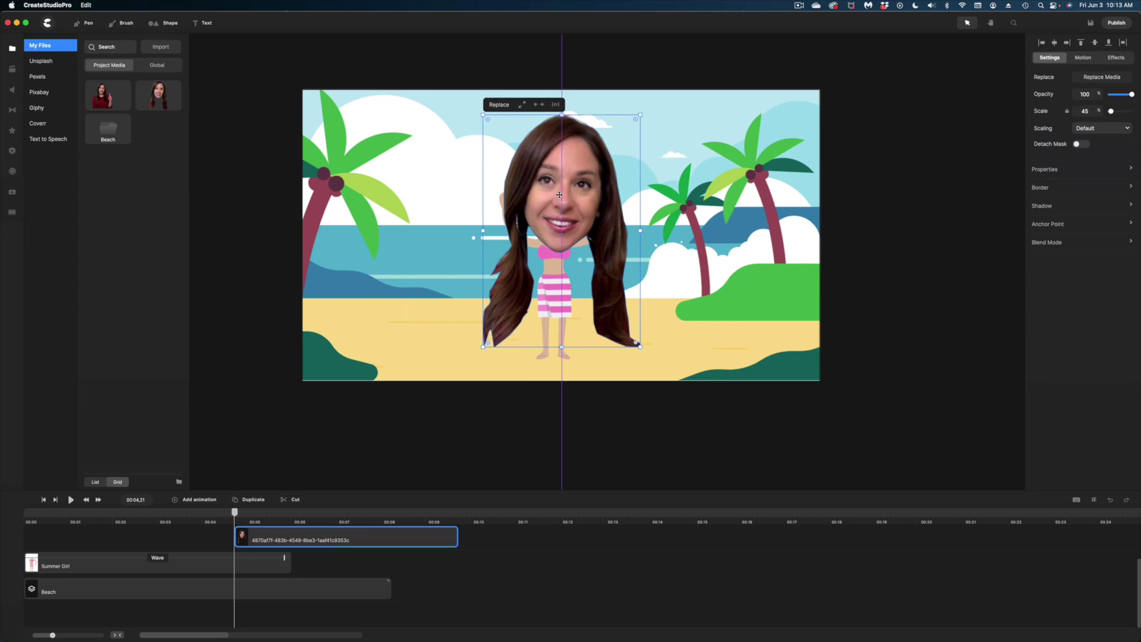
{"action": "left_click_drag", "start_coordinate": [634, 102], "coordinate": [628, 109]}
{"action": "left_click_drag", "start_coordinate": [279, 534], "coordinate": [61, 552]}
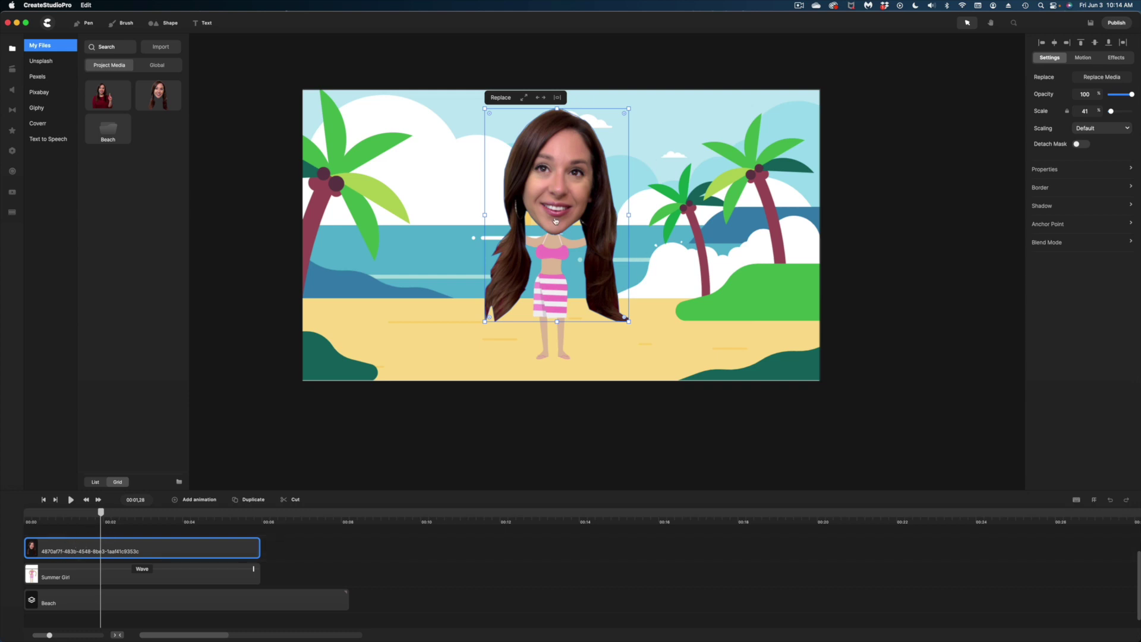
{"action": "left_click", "coordinate": [1082, 58]}
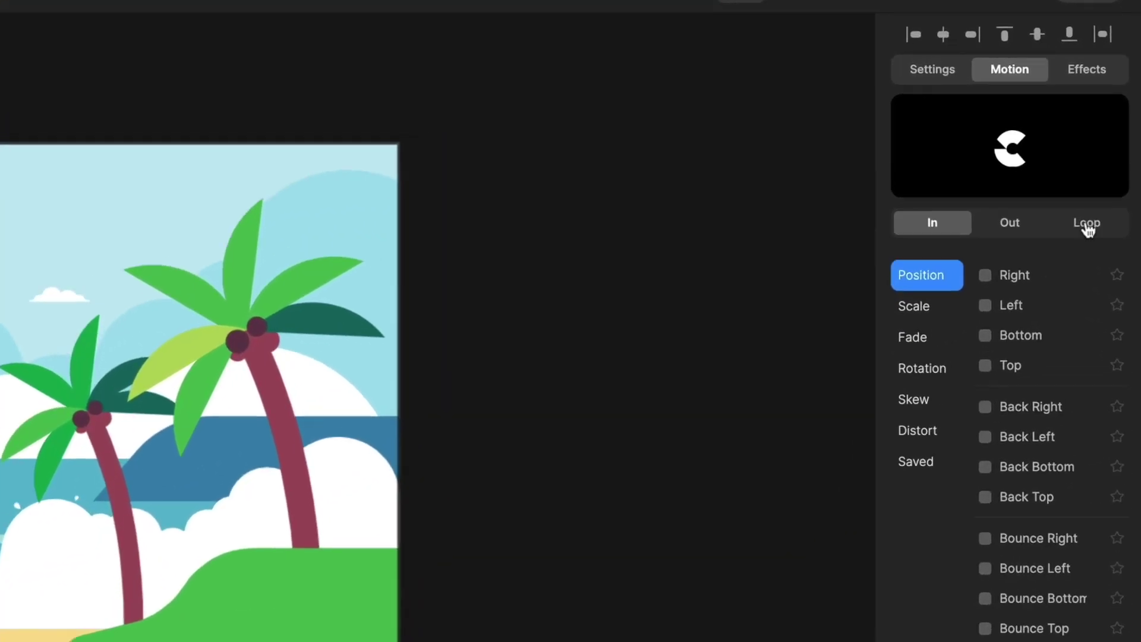
Apply the Swing rotation loop animation to the character and preview it
{"action": "left_click", "coordinate": [1091, 257]}
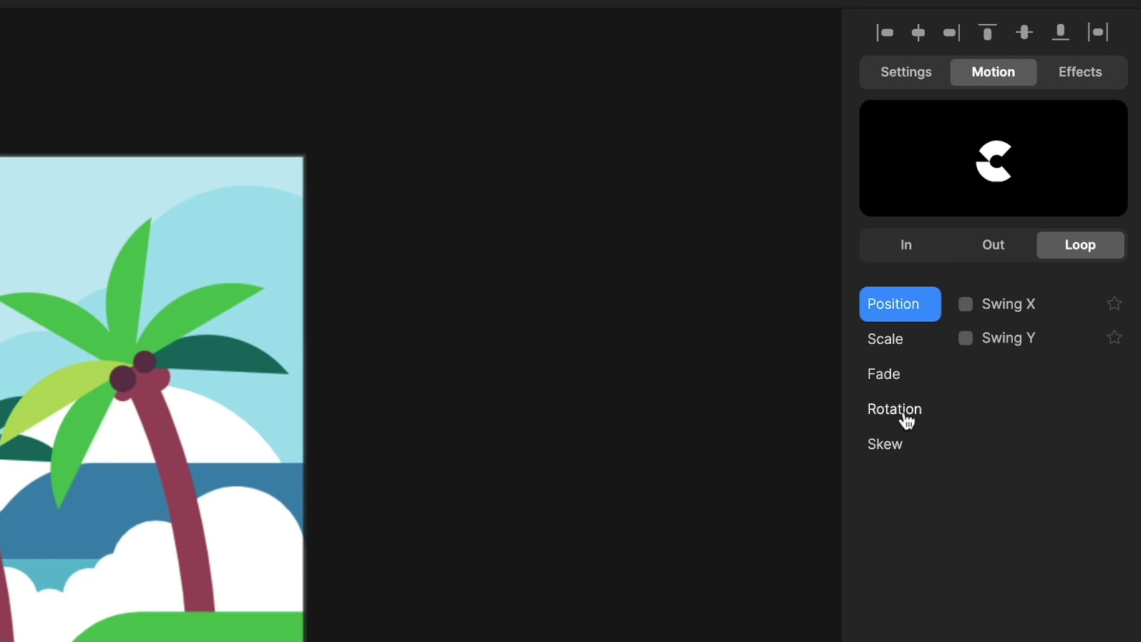
{"action": "left_click", "coordinate": [902, 412]}
{"action": "left_click", "coordinate": [966, 305]}
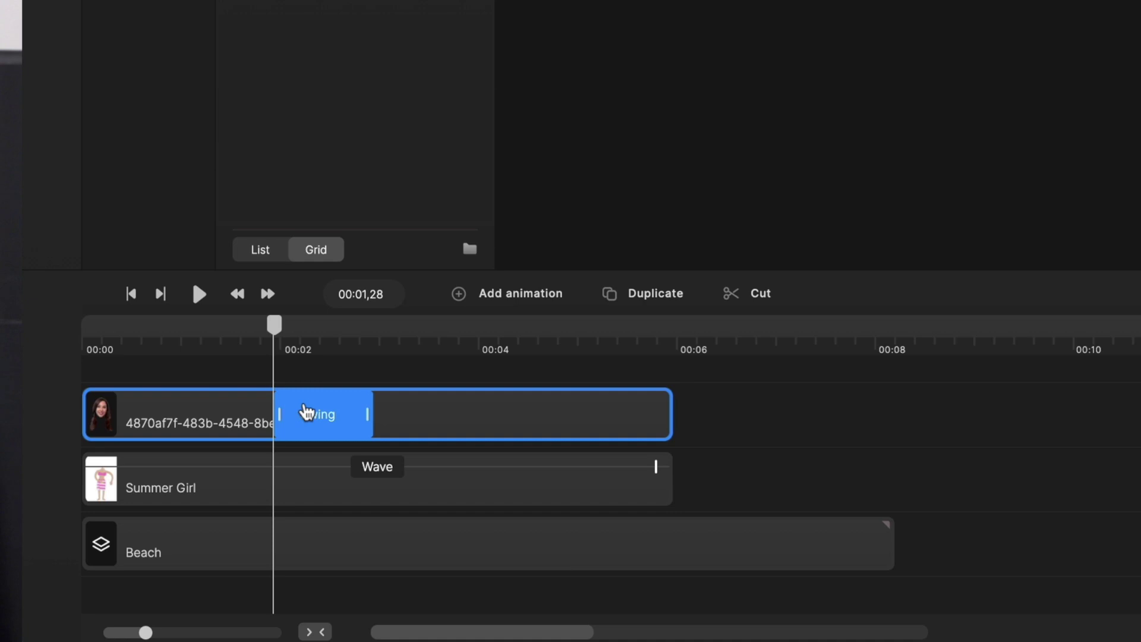
{"action": "left_click_drag", "start_coordinate": [273, 331], "coordinate": [257, 334]}
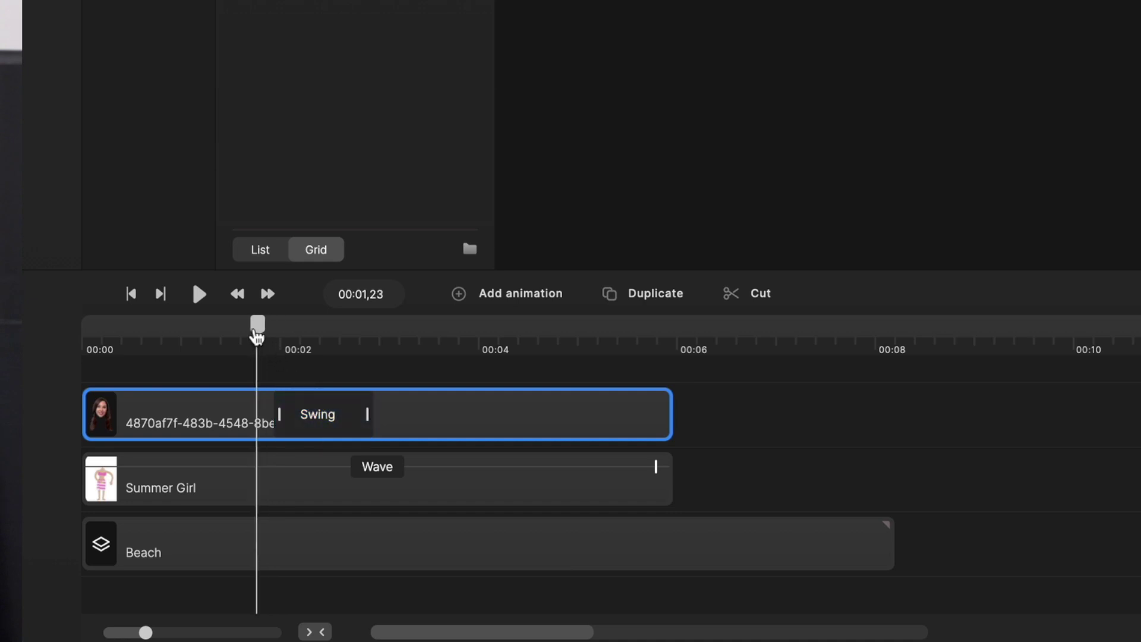
{"action": "key", "text": "space"}
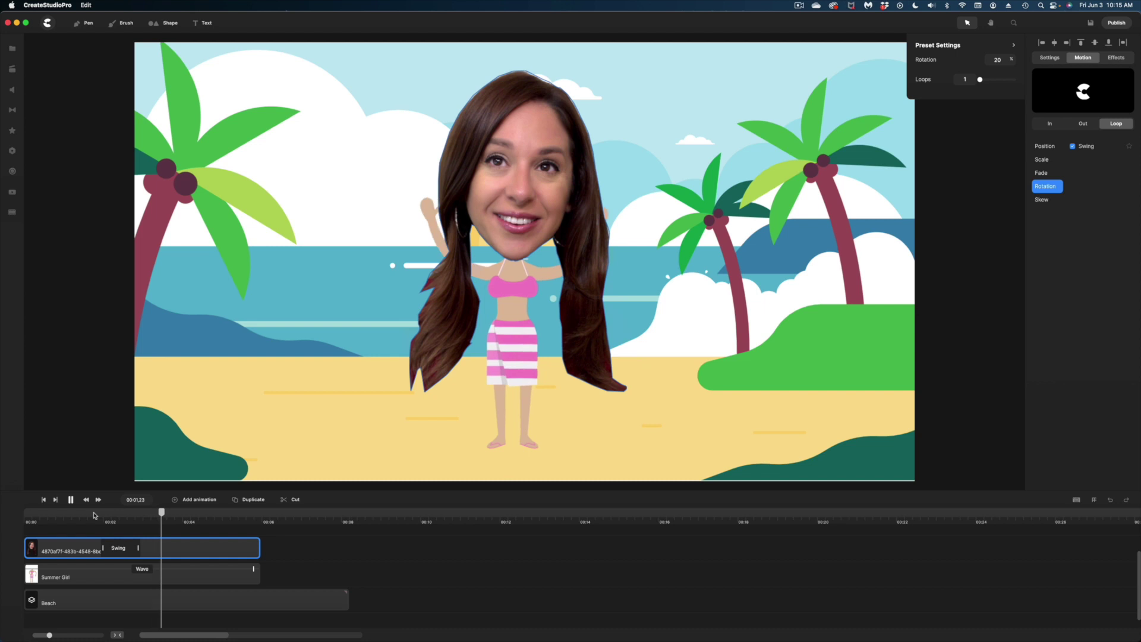
{"action": "key", "text": "space"}
{"action": "left_click", "coordinate": [94, 515]}
{"action": "key", "text": "space"}
{"action": "key", "text": "space"}
Stretch the Swing animation over the whole clip and set rotation 20 with 5 loops
{"action": "left_click_drag", "start_coordinate": [89, 542], "coordinate": [30, 546]}
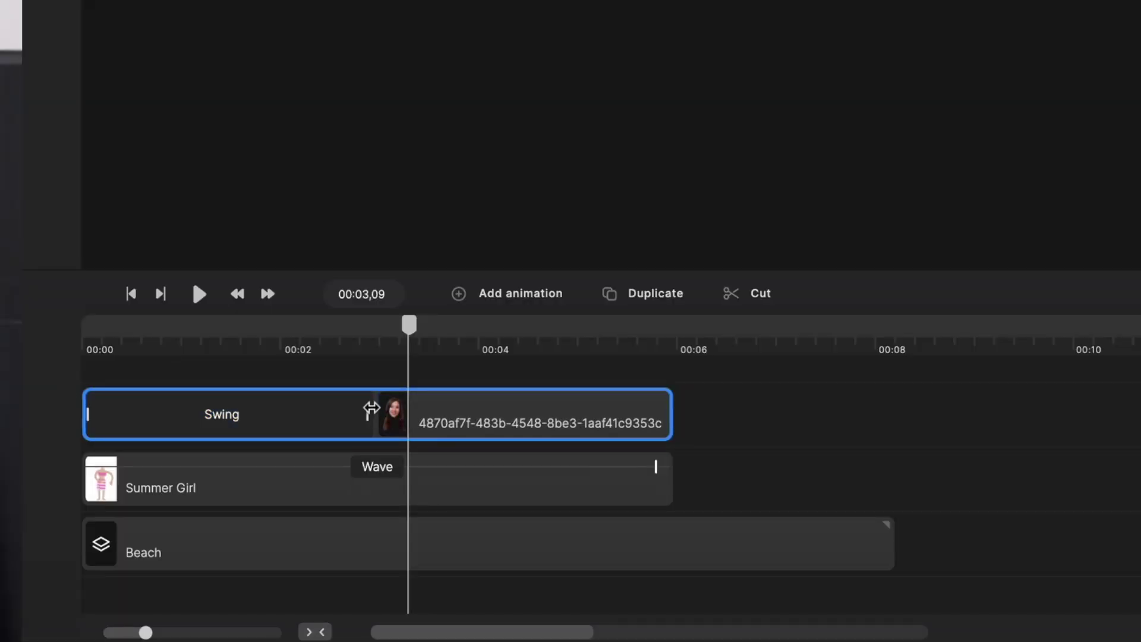
{"action": "left_click_drag", "start_coordinate": [371, 410], "coordinate": [669, 407]}
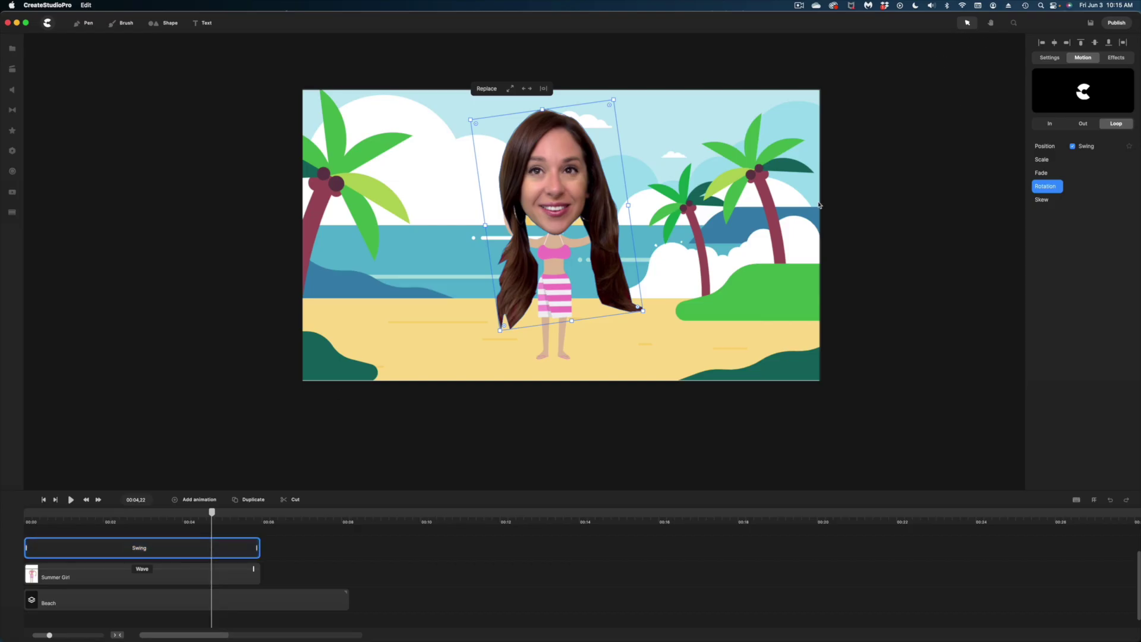
{"action": "left_click", "coordinate": [160, 550]}
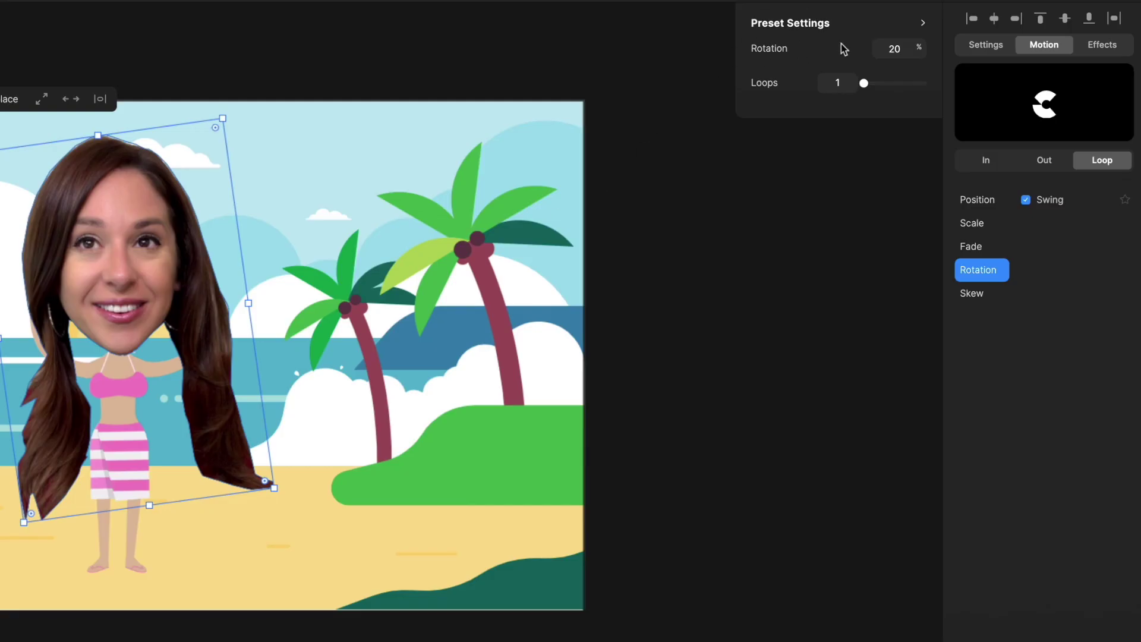
{"action": "left_click_drag", "start_coordinate": [863, 82], "coordinate": [877, 81]}
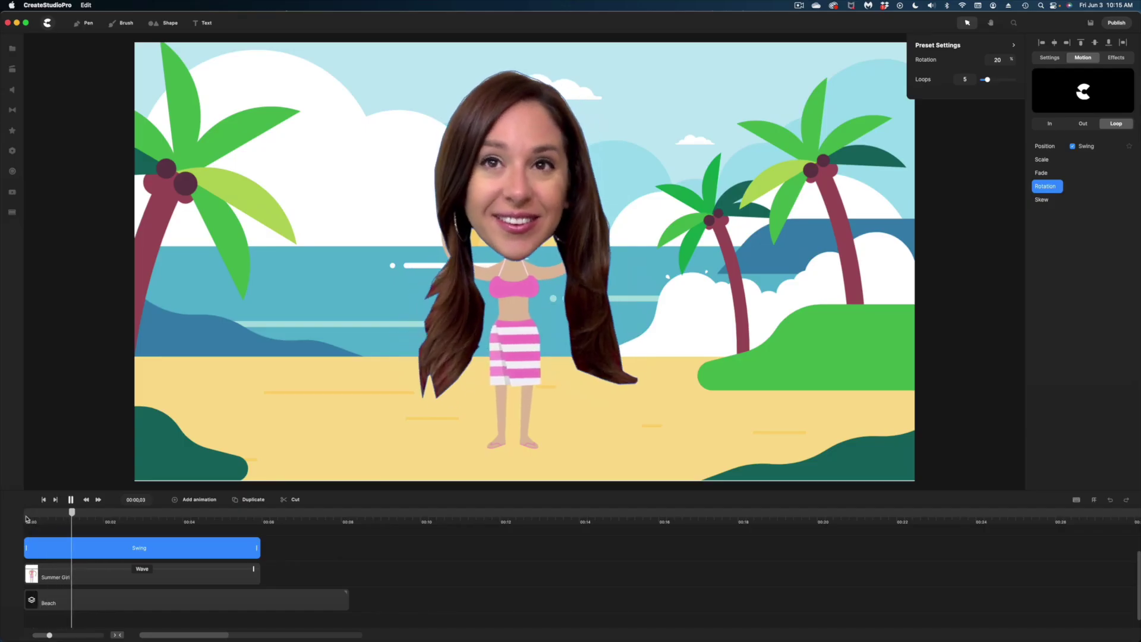
{"action": "key", "text": "space"}
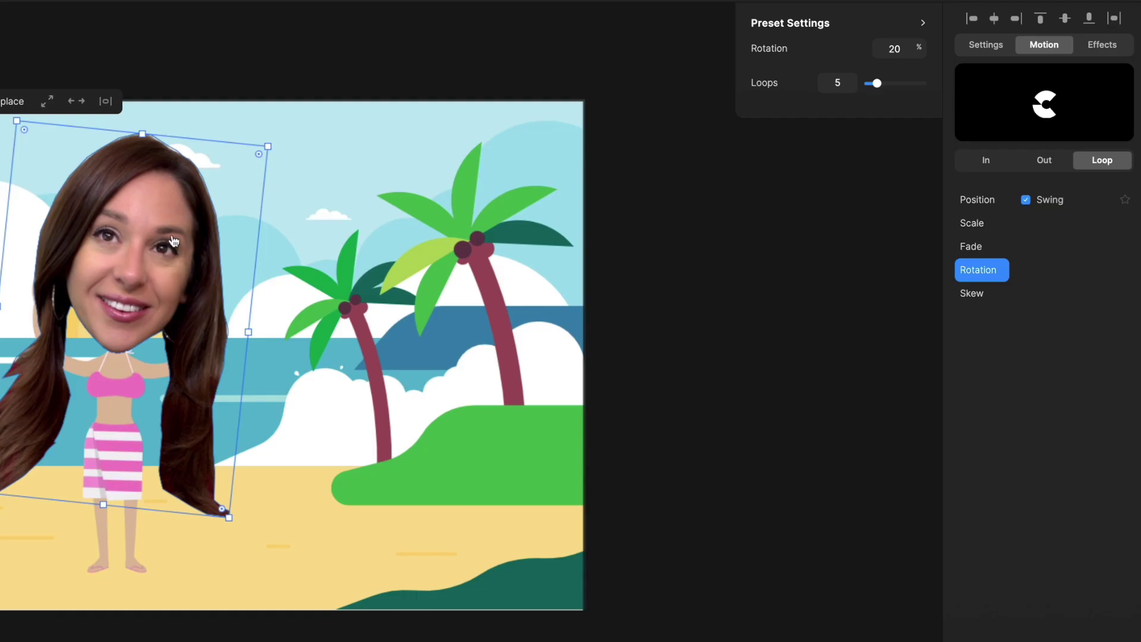
{"action": "left_click", "coordinate": [983, 47]}
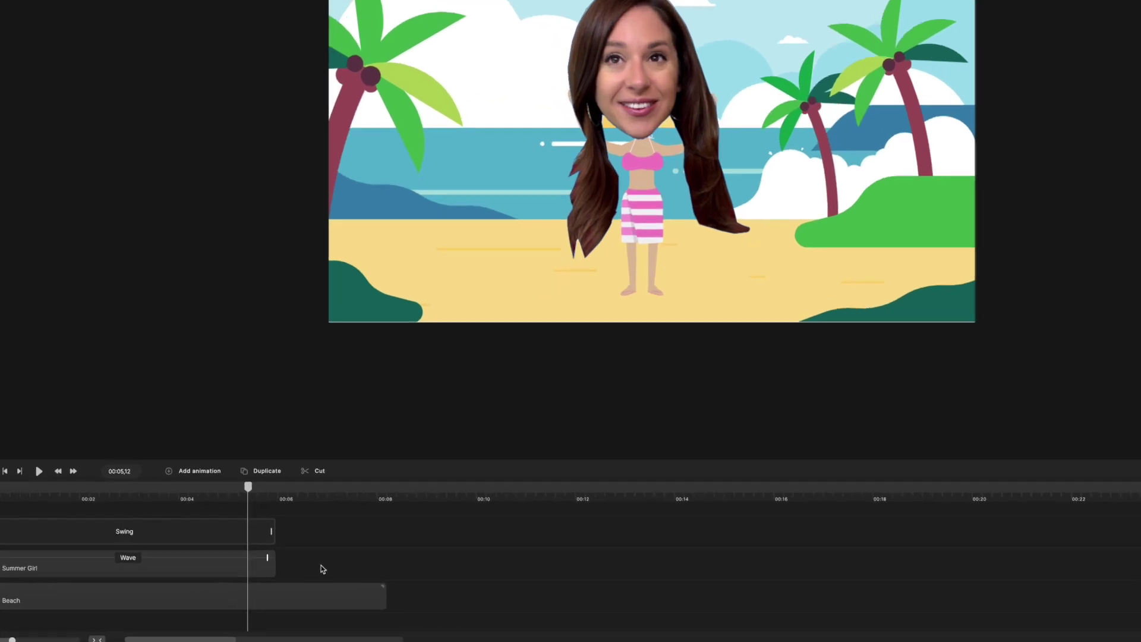
Group the character with its Swing and Wave clips, starting near 2 s and ending with Beach
{"action": "left_click_drag", "start_coordinate": [297, 576], "coordinate": [275, 564]}
{"action": "left_click_drag", "start_coordinate": [390, 489], "coordinate": [323, 458]}
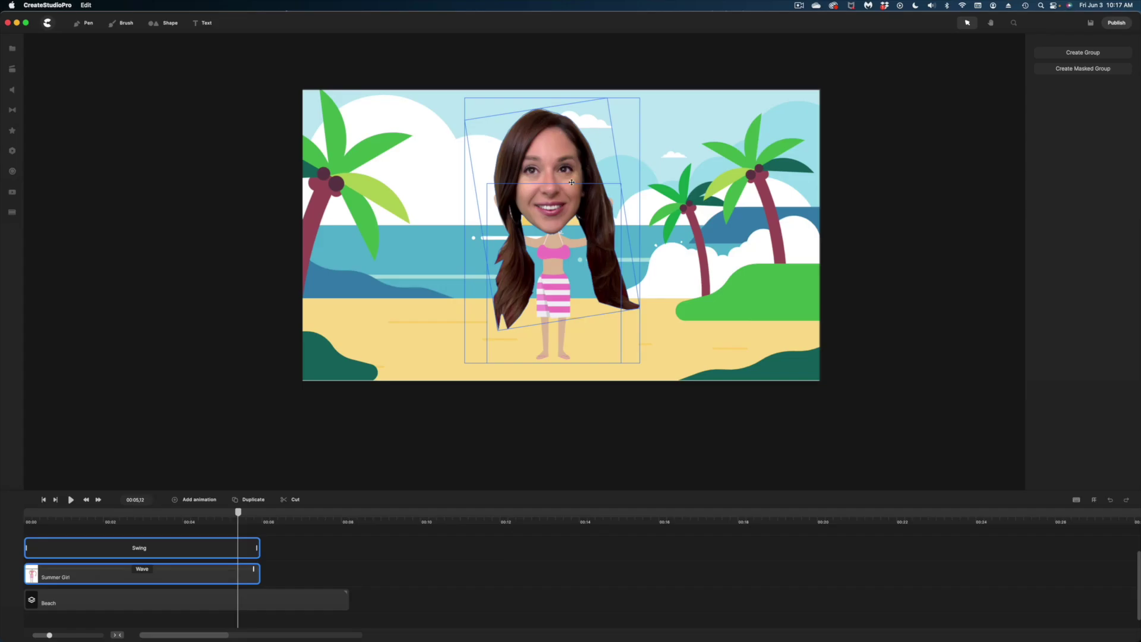
{"action": "right_click", "coordinate": [545, 207]}
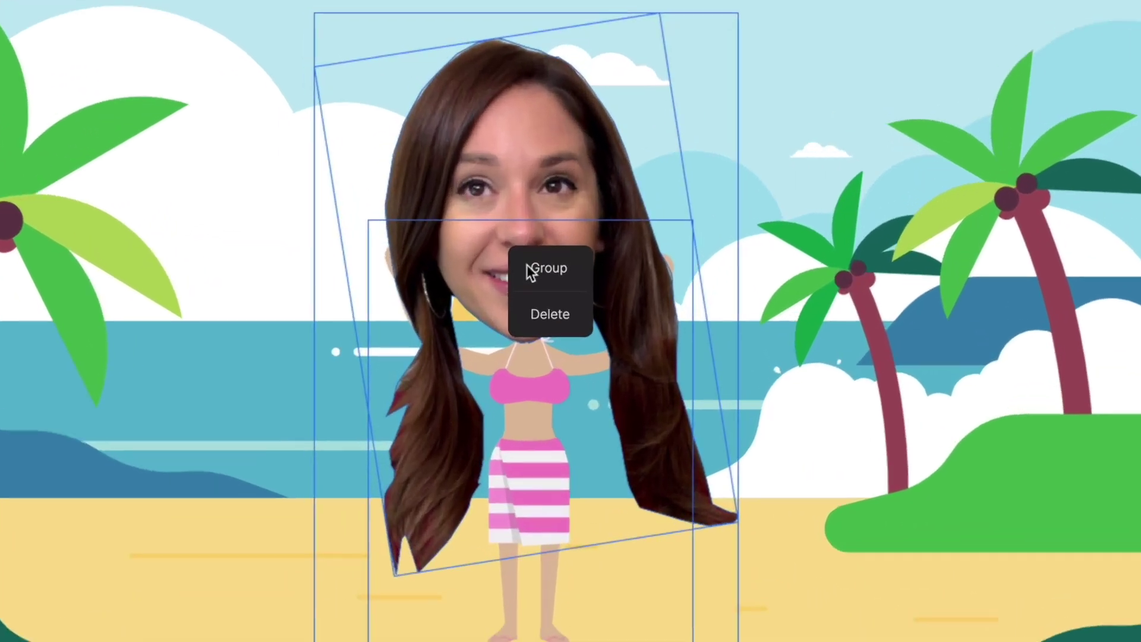
{"action": "left_click", "coordinate": [538, 269]}
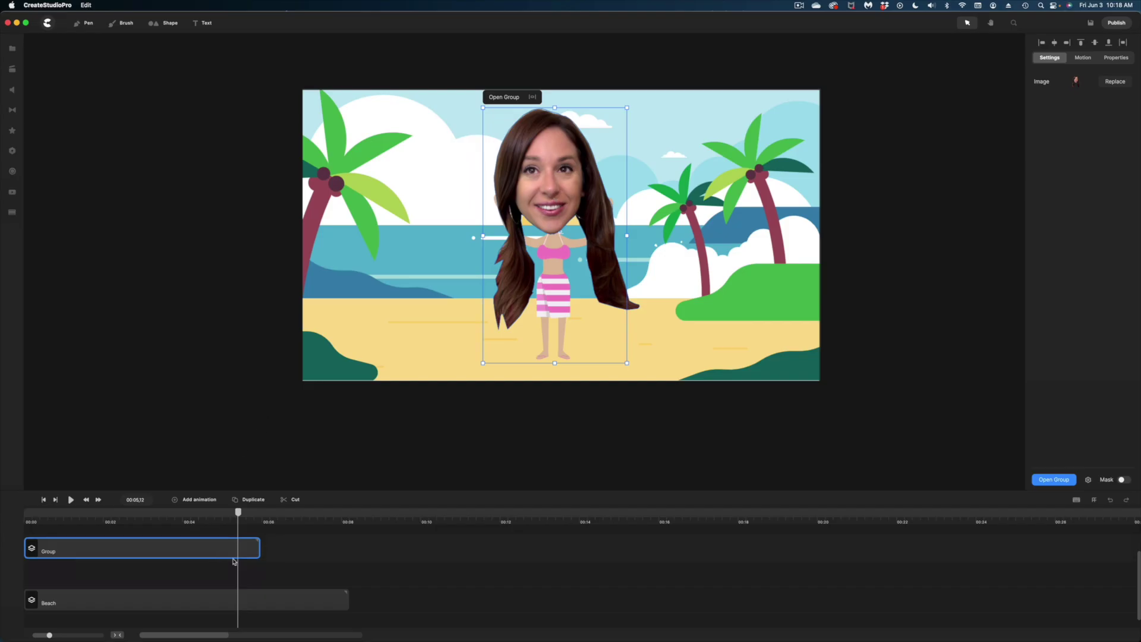
{"action": "left_click_drag", "start_coordinate": [234, 561], "coordinate": [291, 562]}
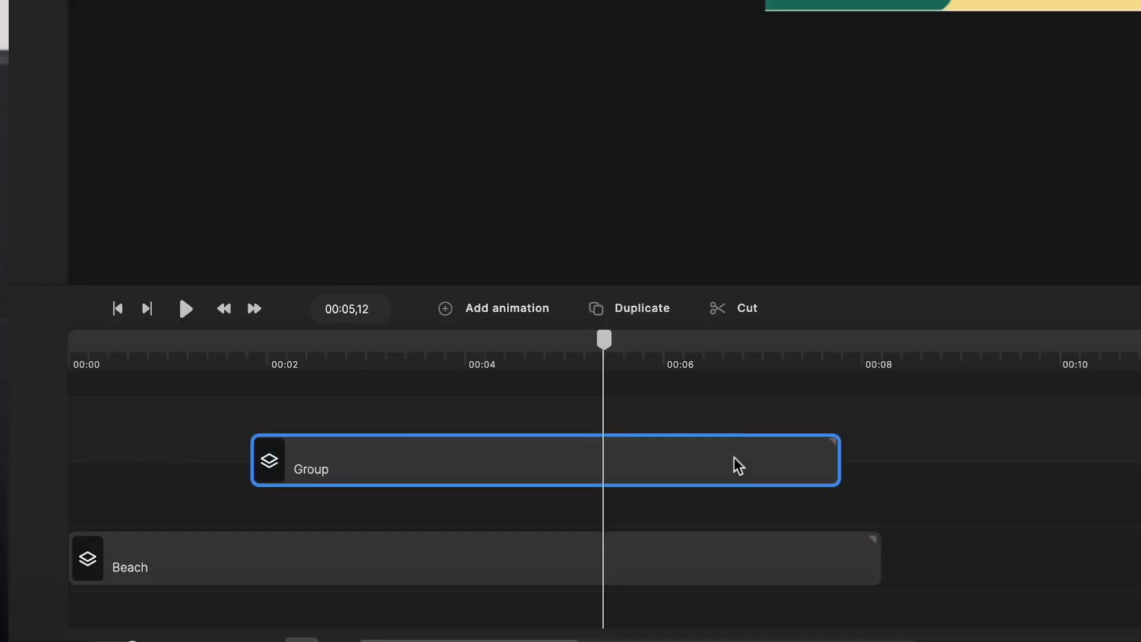
{"action": "left_click_drag", "start_coordinate": [733, 458], "coordinate": [771, 465]}
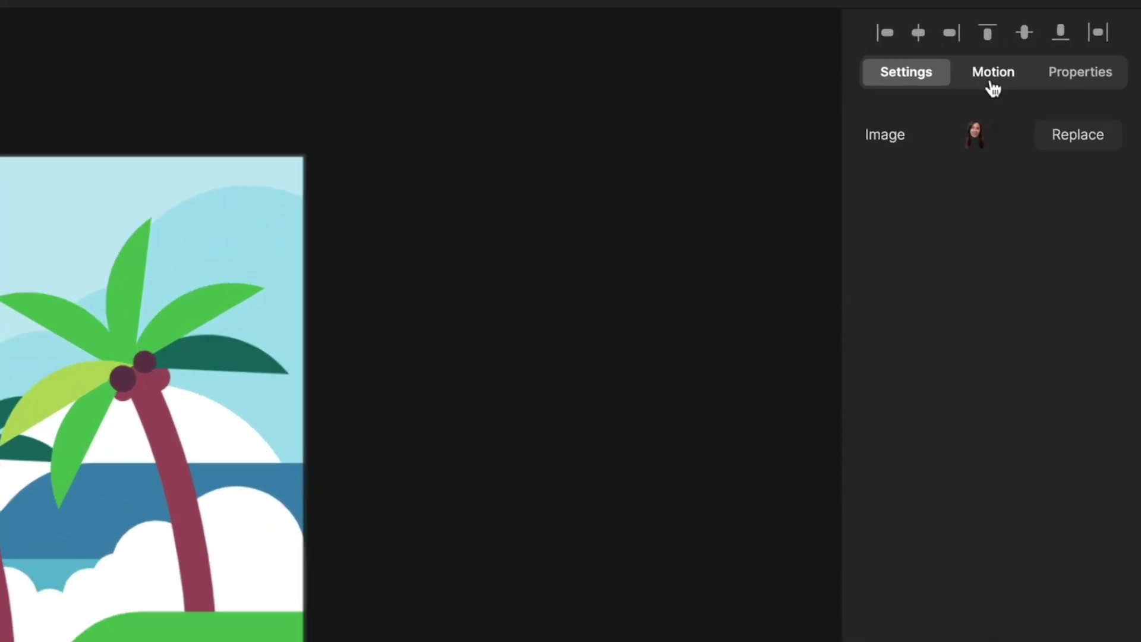
Give the group a Right entrance (X Position -500), shortened to about one second, and preview it
{"action": "left_click", "coordinate": [1081, 60]}
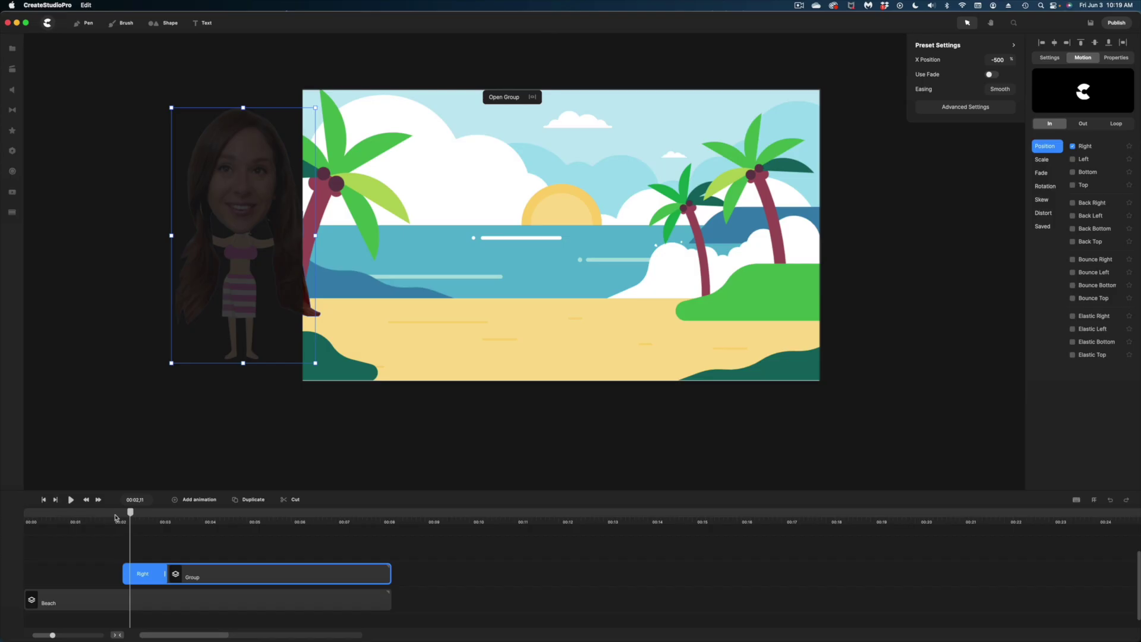
{"action": "left_click", "coordinate": [115, 518]}
{"action": "key", "text": "space"}
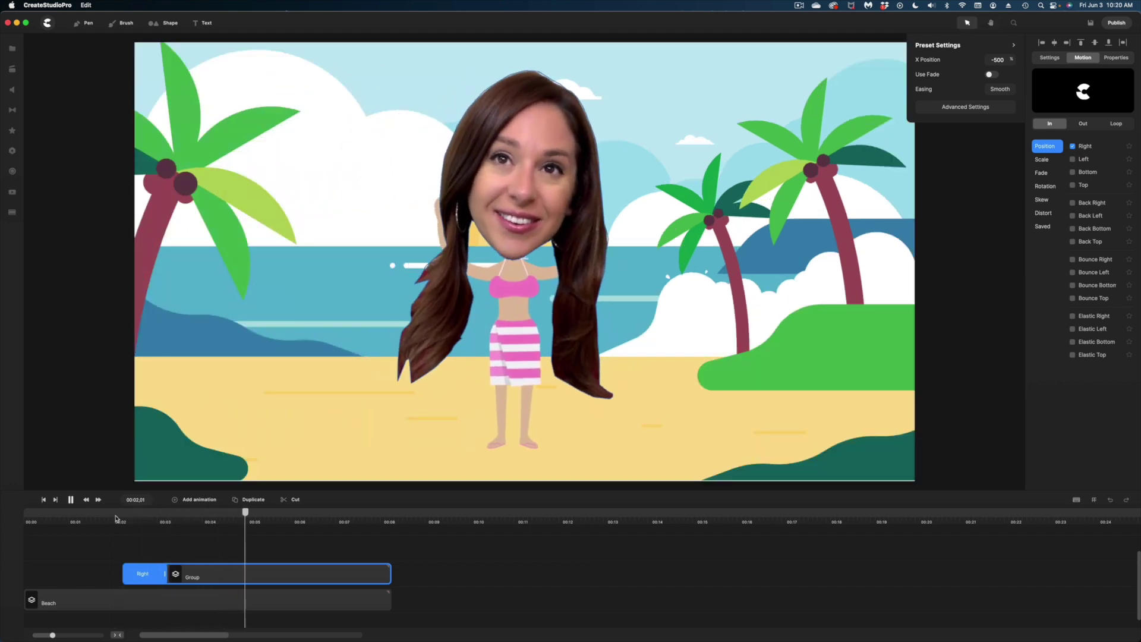
{"action": "key", "text": "space"}
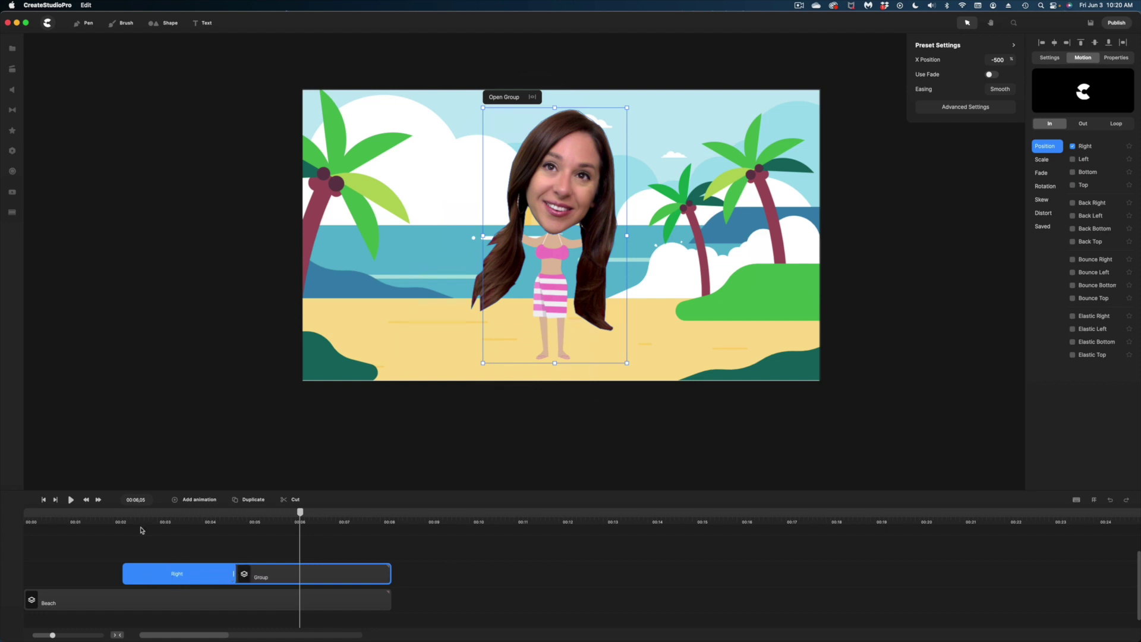
{"action": "left_click", "coordinate": [116, 522]}
{"action": "key", "text": "space"}
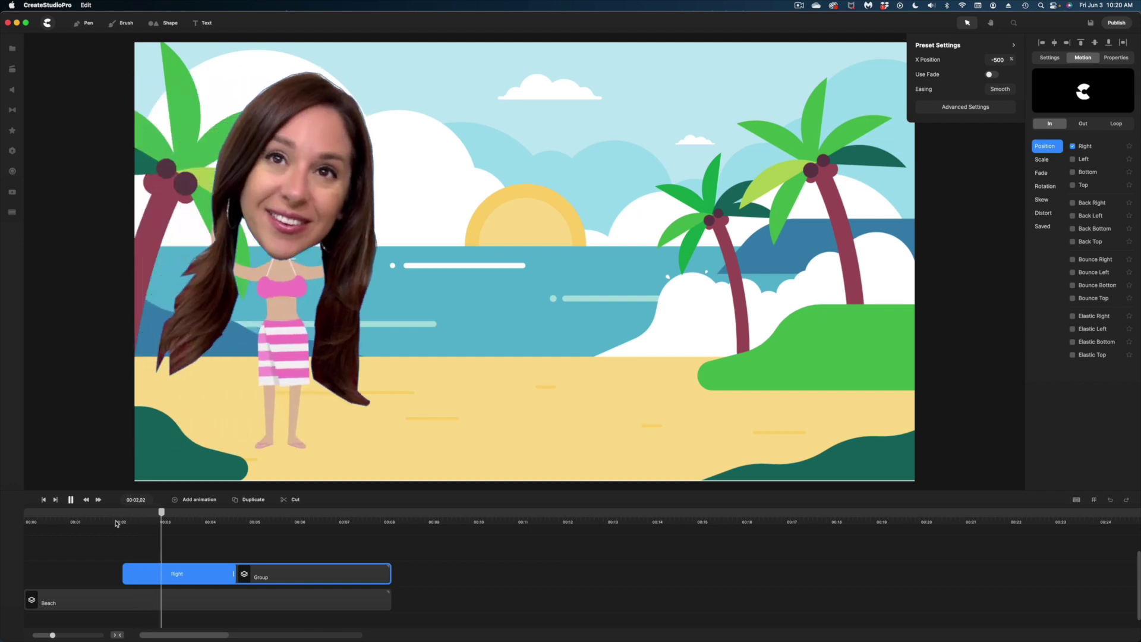
{"action": "left_click", "coordinate": [239, 579]}
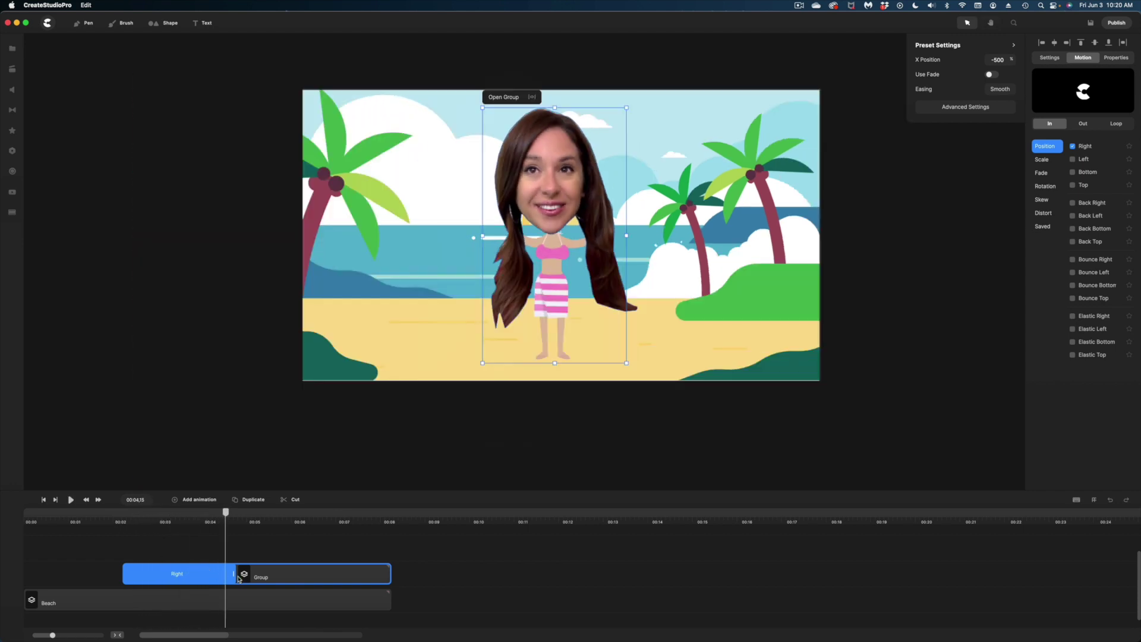
{"action": "left_click_drag", "start_coordinate": [234, 573], "coordinate": [153, 574]}
{"action": "left_click", "coordinate": [115, 521]}
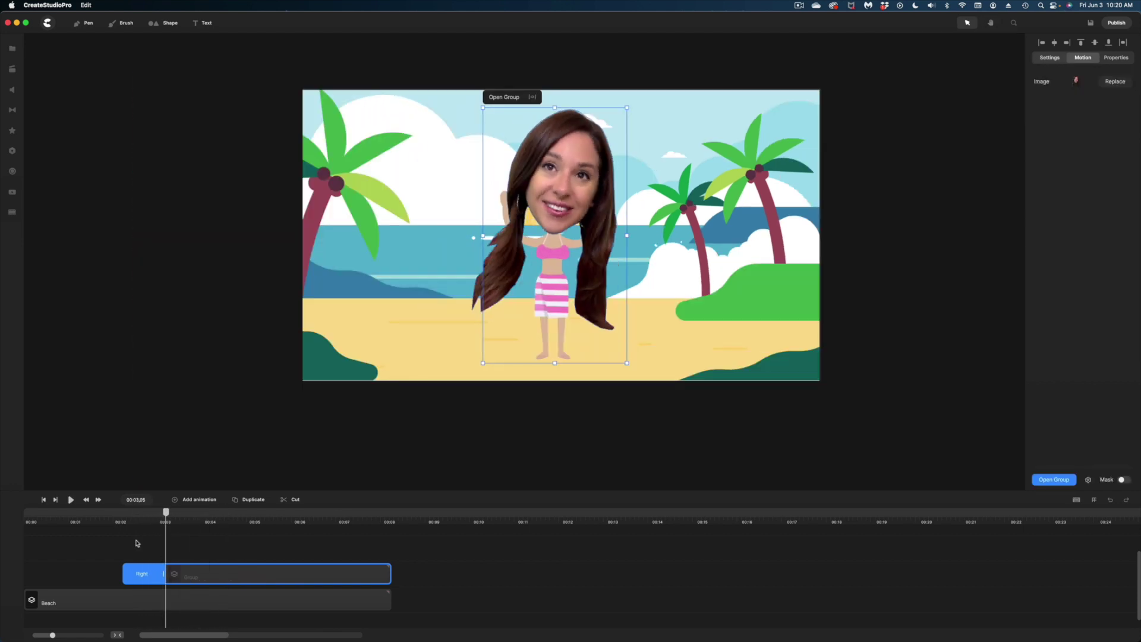
{"action": "key", "text": "space"}
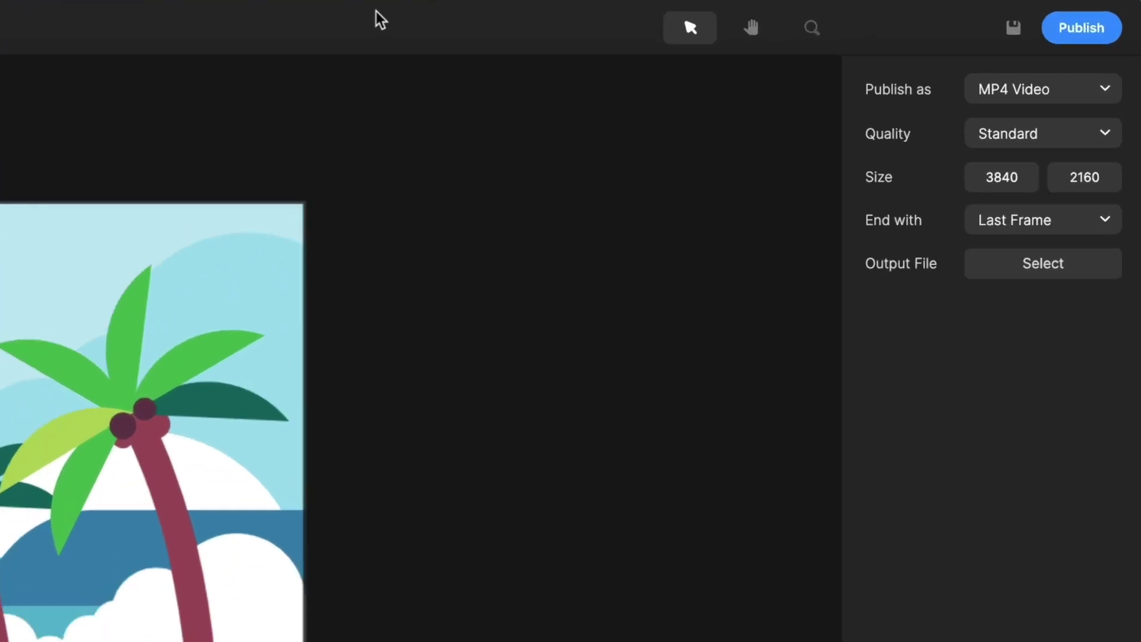
Export the project as a Standard-quality 3840×2160 MP4 named BOBBLE HEAD.mp4
{"action": "left_click", "coordinate": [1069, 89]}
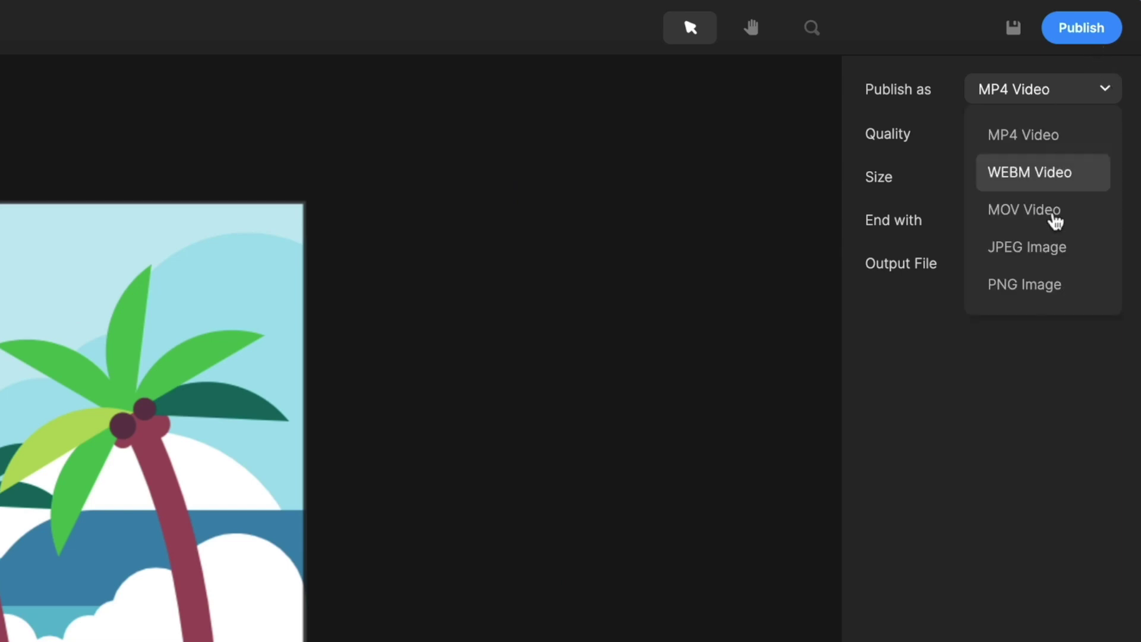
{"action": "left_click", "coordinate": [1016, 470]}
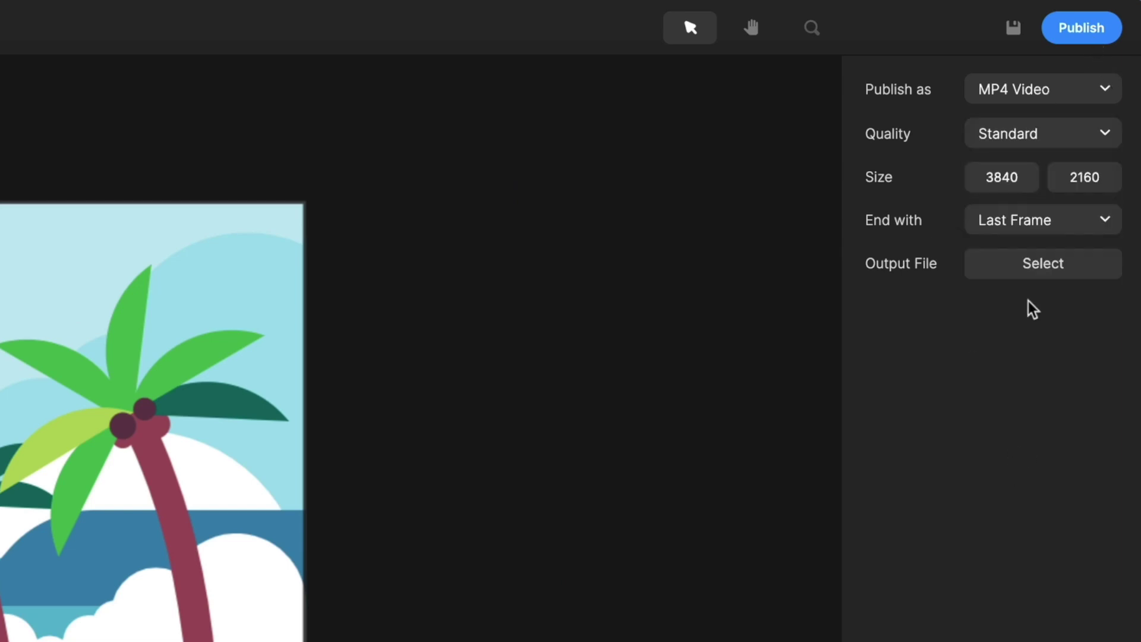
{"action": "left_click", "coordinate": [1047, 274]}
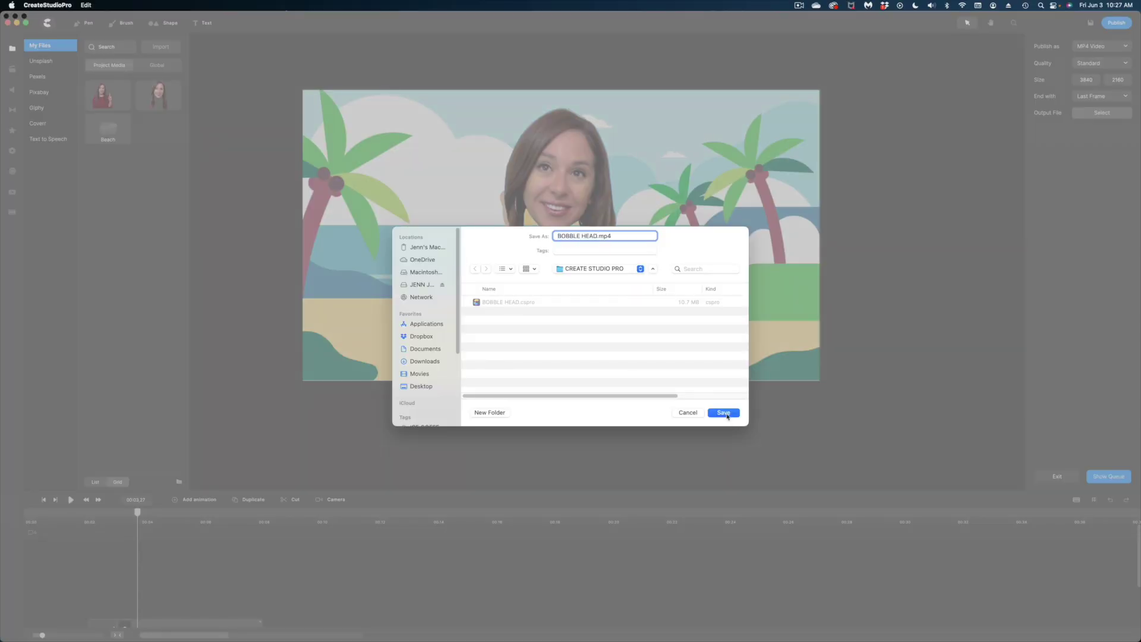
{"action": "left_click", "coordinate": [725, 413]}
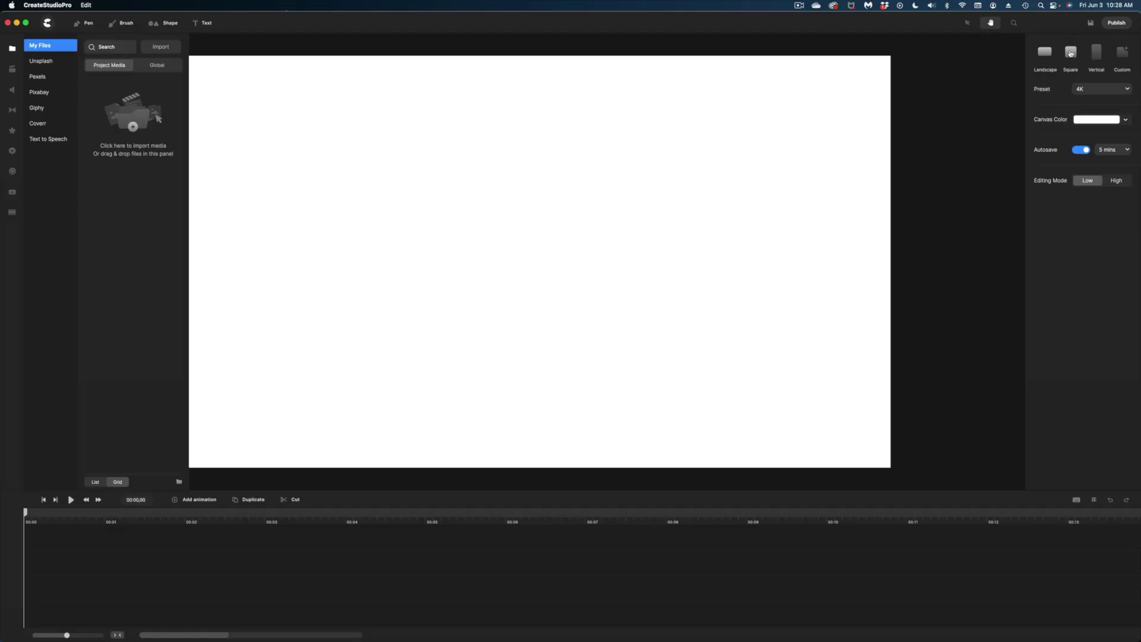
Make the canvas square and import three presenter PNGs from the MERCH folder into My Files
{"action": "left_click", "coordinate": [1070, 52]}
{"action": "key", "text": "super+Tab"}
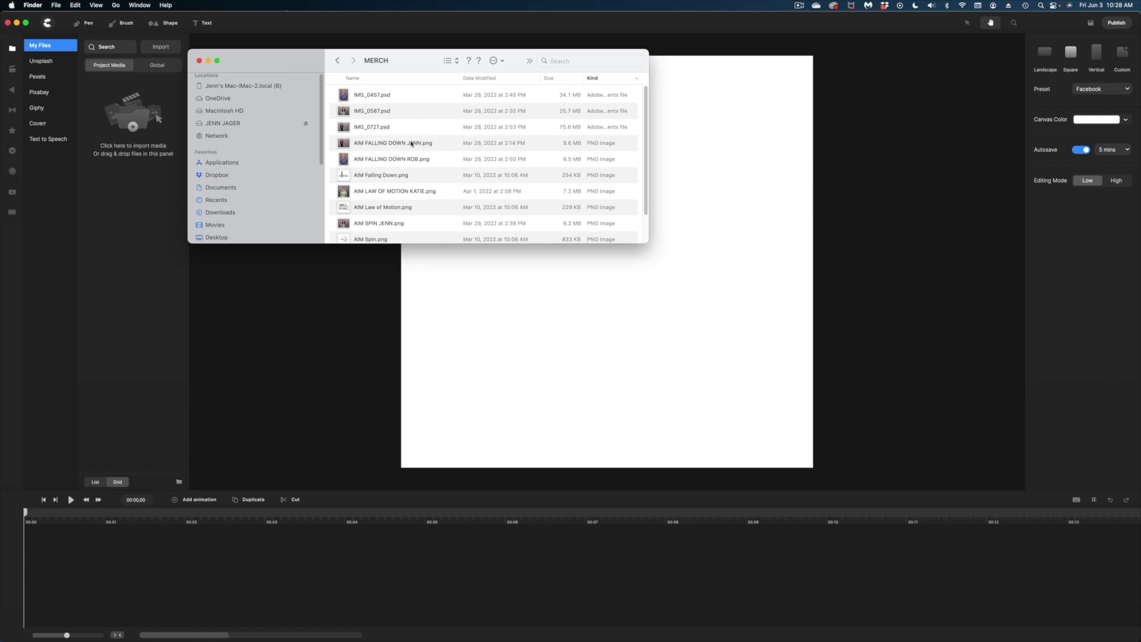
{"action": "left_click", "coordinate": [424, 193], "text": "super"}
{"action": "left_click", "coordinate": [421, 224], "text": "super"}
{"action": "left_click_drag", "start_coordinate": [347, 160], "coordinate": [148, 149]}
{"action": "left_click", "coordinate": [201, 61]}
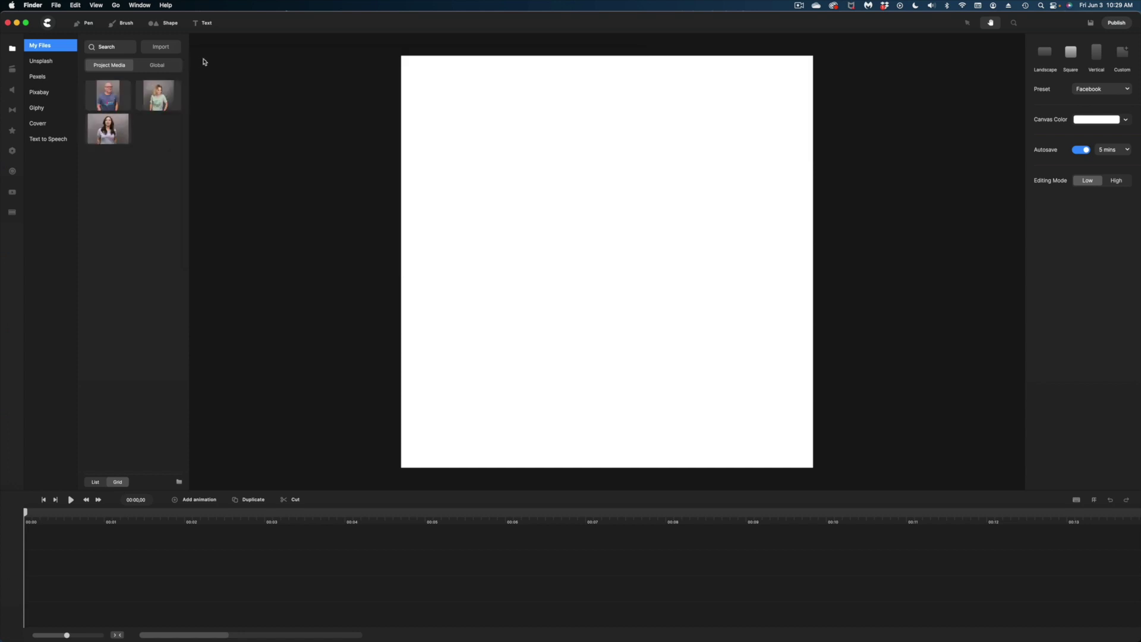
{"action": "left_click", "coordinate": [137, 180]}
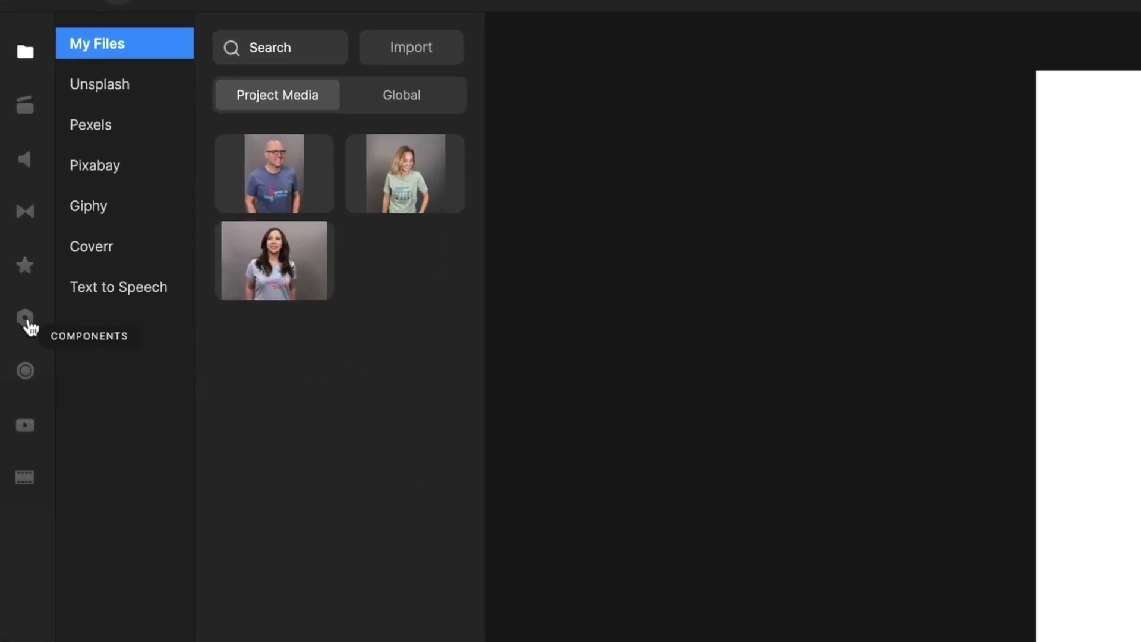
{"action": "left_click", "coordinate": [25, 326]}
Add a carousel styled with the orange preset (radius 37, padding 71) and drop in the first photo
{"action": "left_click_drag", "start_coordinate": [273, 68], "coordinate": [785, 253]}
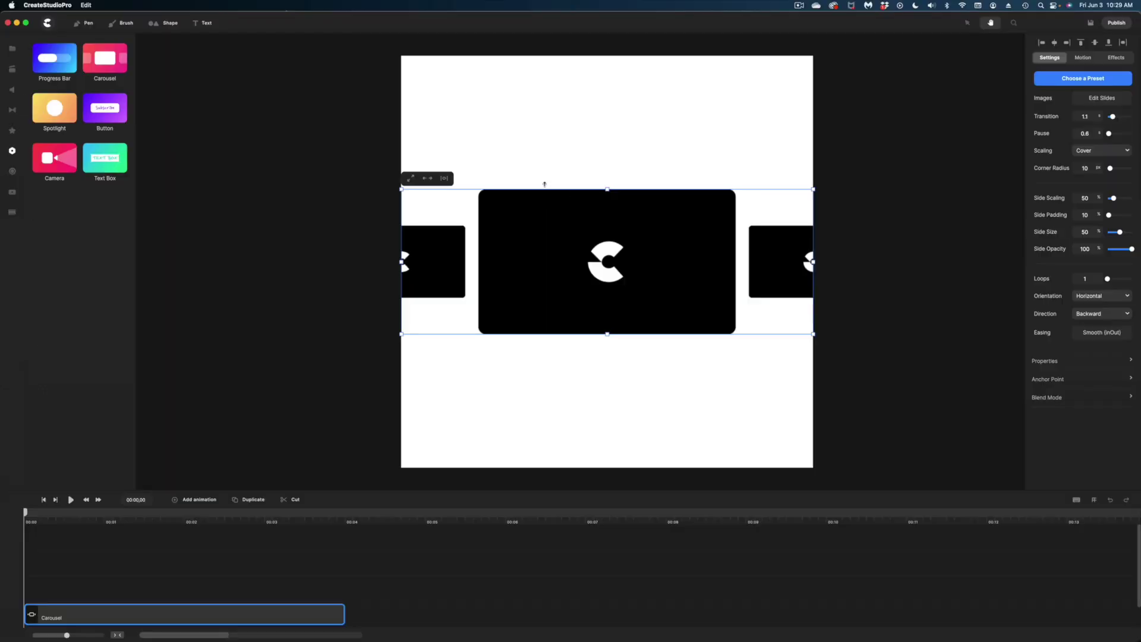
{"action": "key", "text": "shift+Right"}
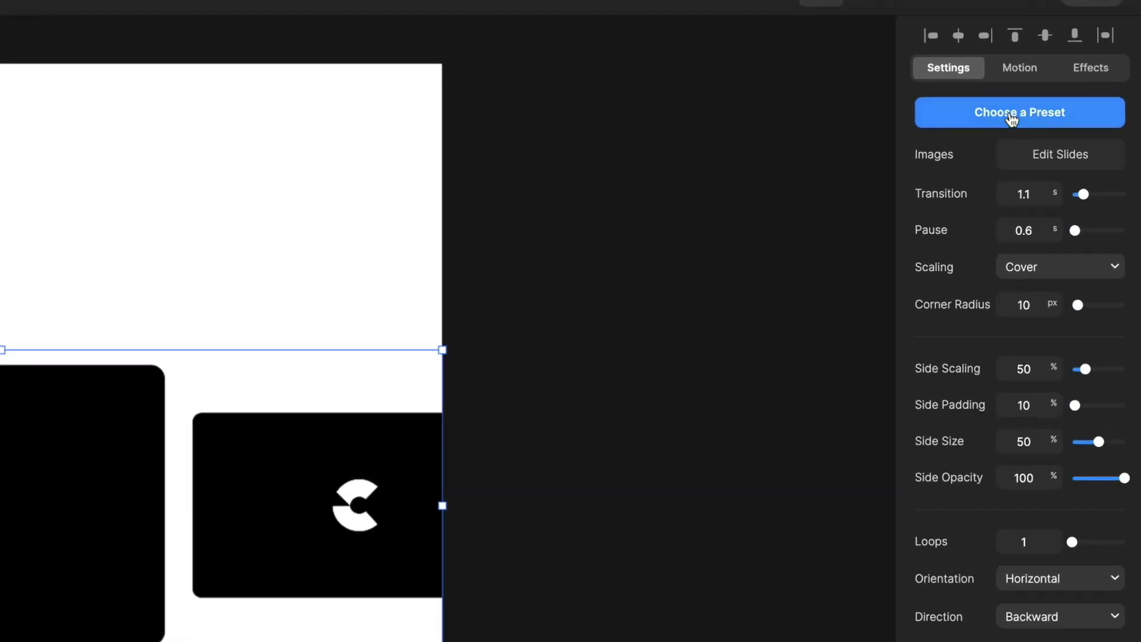
{"action": "left_click", "coordinate": [1075, 77]}
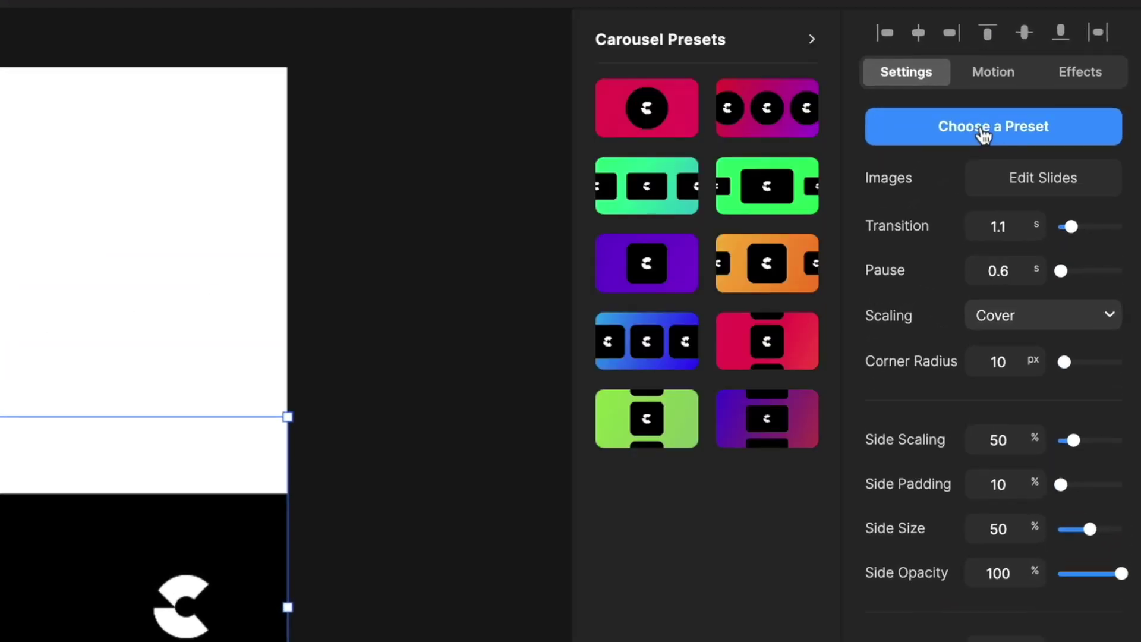
{"action": "left_click", "coordinate": [772, 270]}
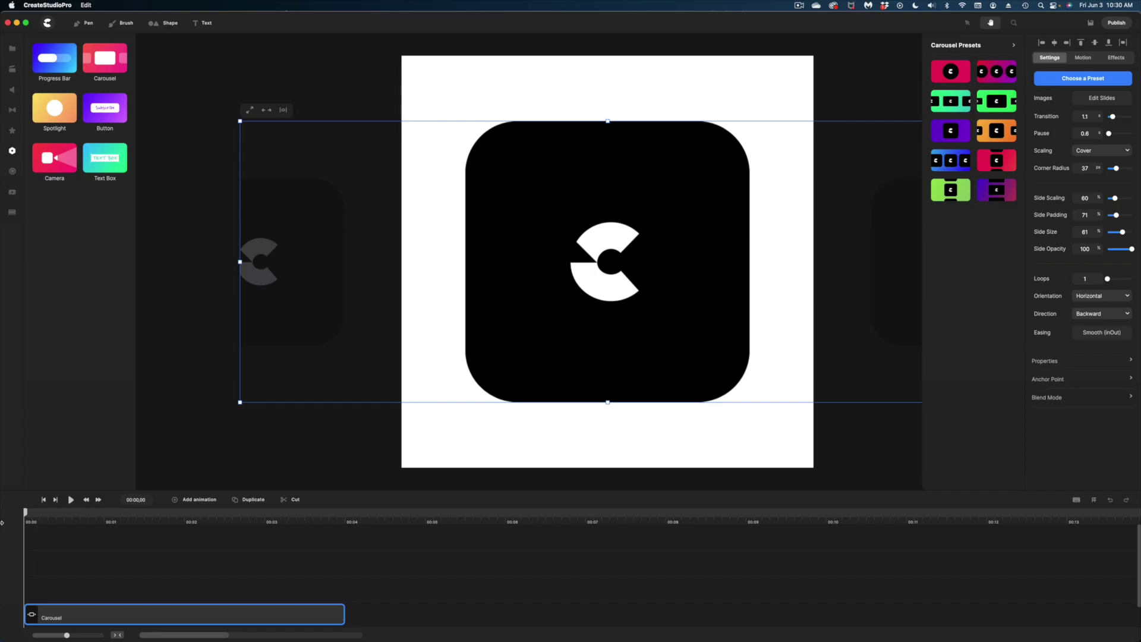
{"action": "key", "text": "space"}
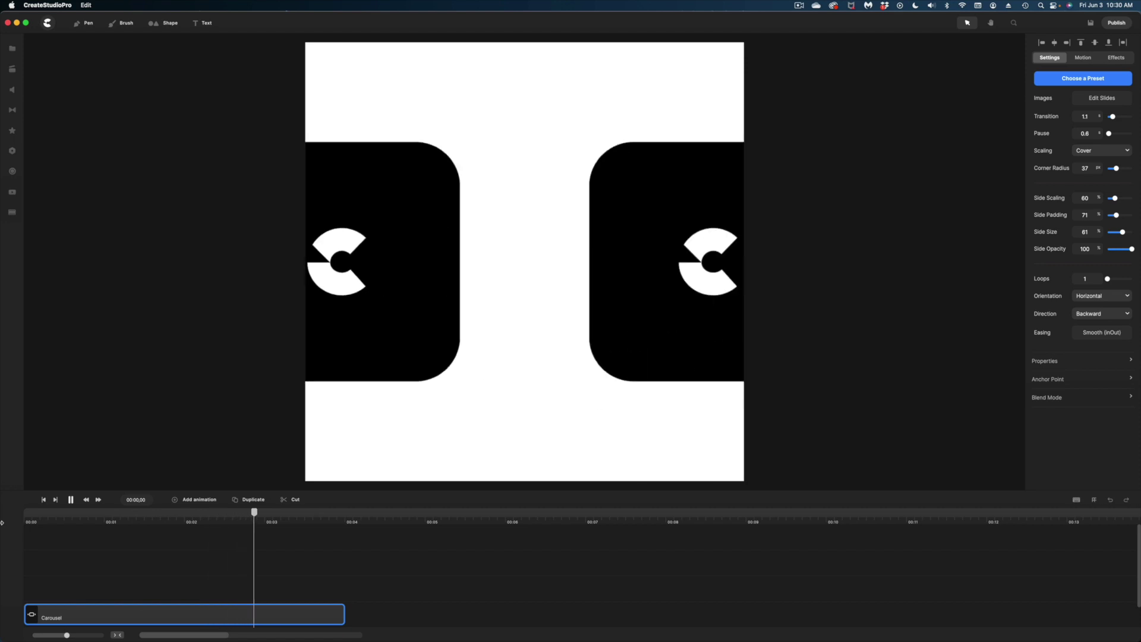
{"action": "left_click", "coordinate": [403, 236]}
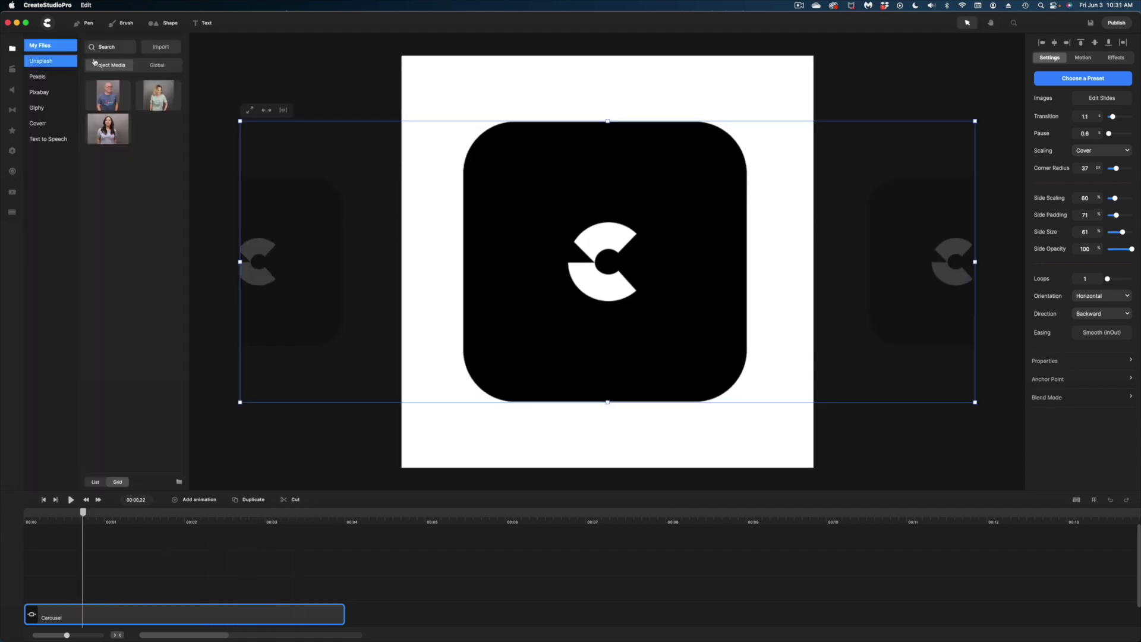
{"action": "left_click_drag", "start_coordinate": [109, 95], "coordinate": [589, 257]}
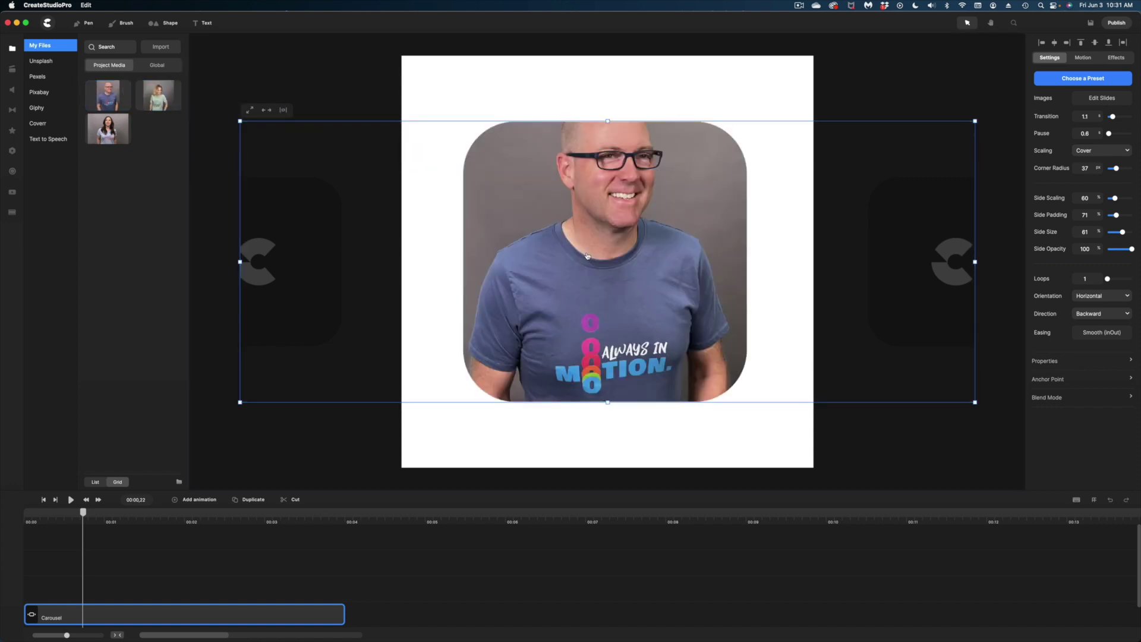
Place presenter photos from Project Media into the carousel's centre slide and the next logo slide
{"action": "left_click_drag", "start_coordinate": [83, 512], "coordinate": [39, 513]}
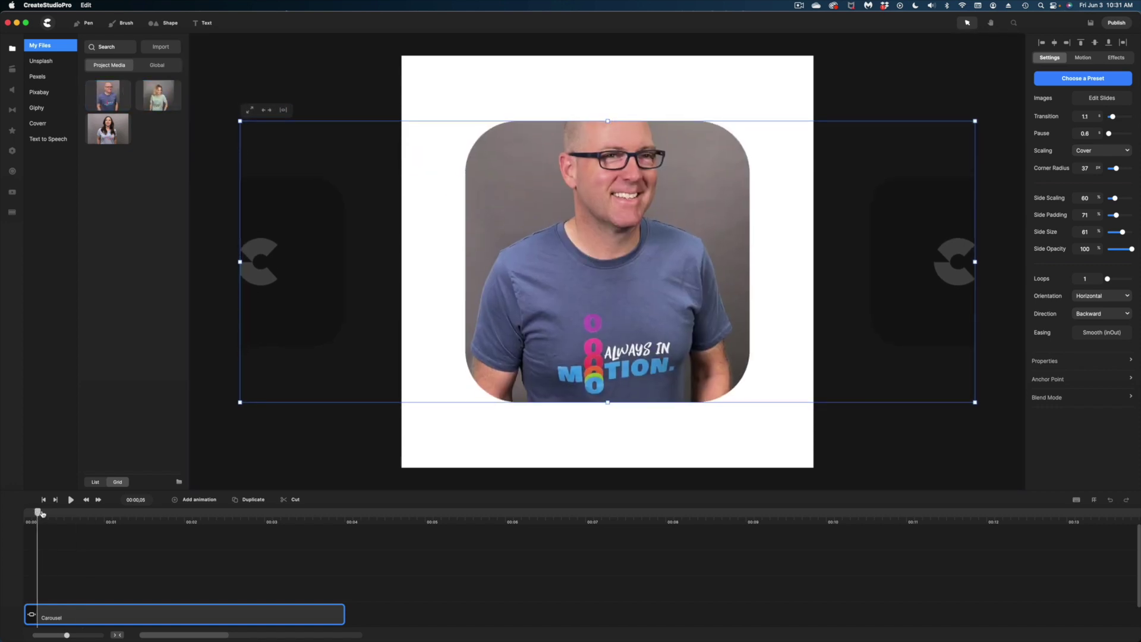
{"action": "left_click", "coordinate": [71, 499]}
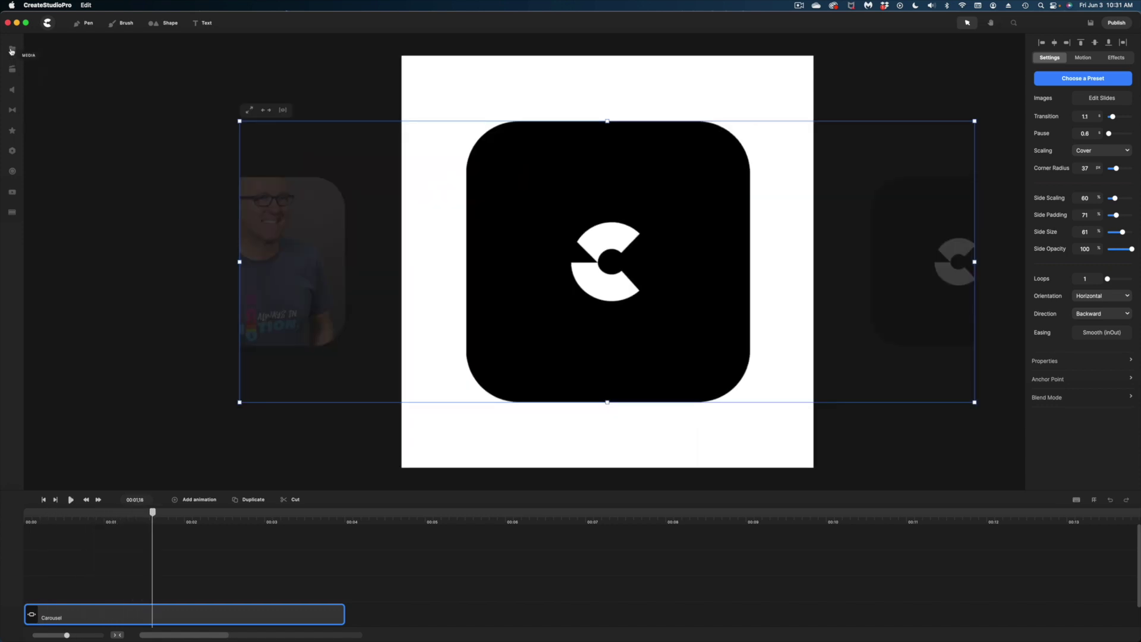
{"action": "left_click", "coordinate": [11, 49]}
{"action": "left_click_drag", "start_coordinate": [111, 128], "coordinate": [678, 358]}
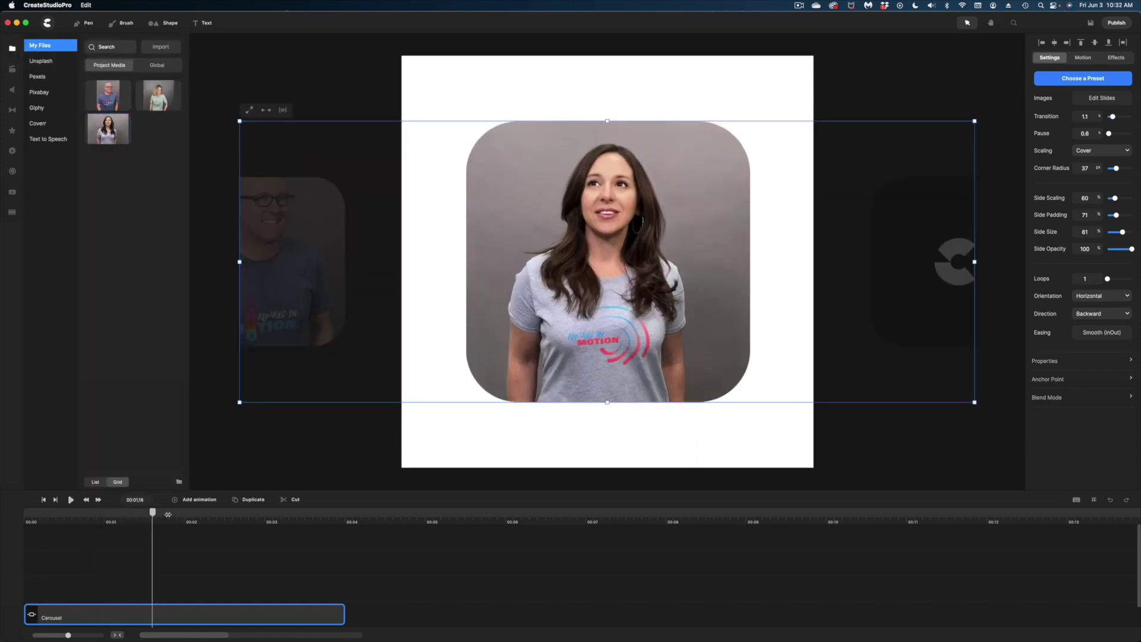
{"action": "left_click_drag", "start_coordinate": [153, 513], "coordinate": [295, 527]}
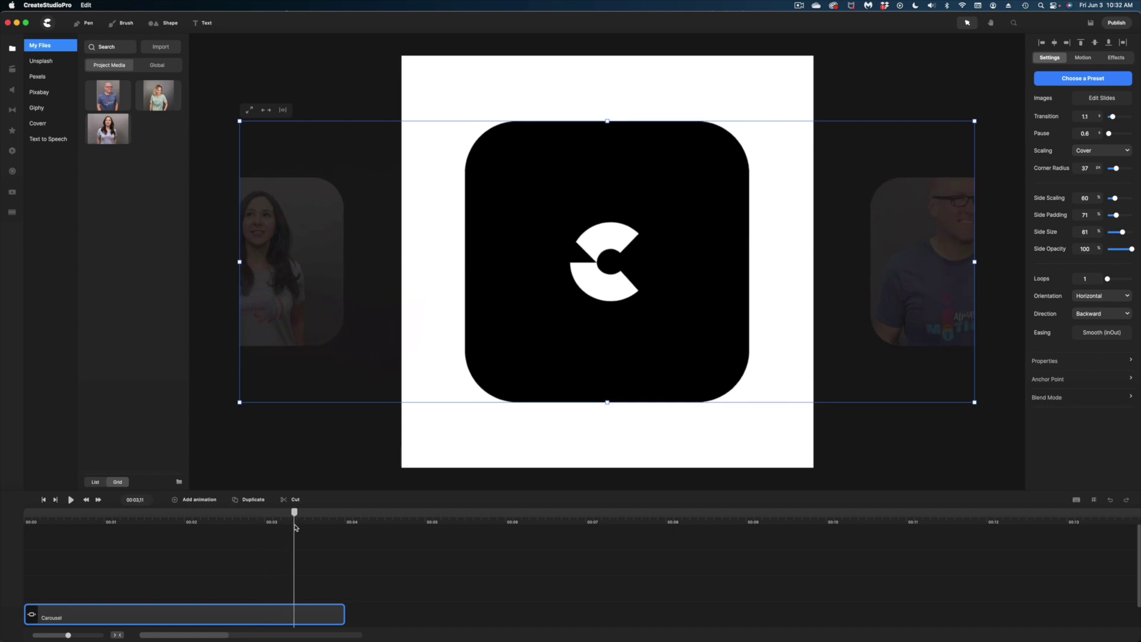
{"action": "left_click_drag", "start_coordinate": [158, 95], "coordinate": [546, 247]}
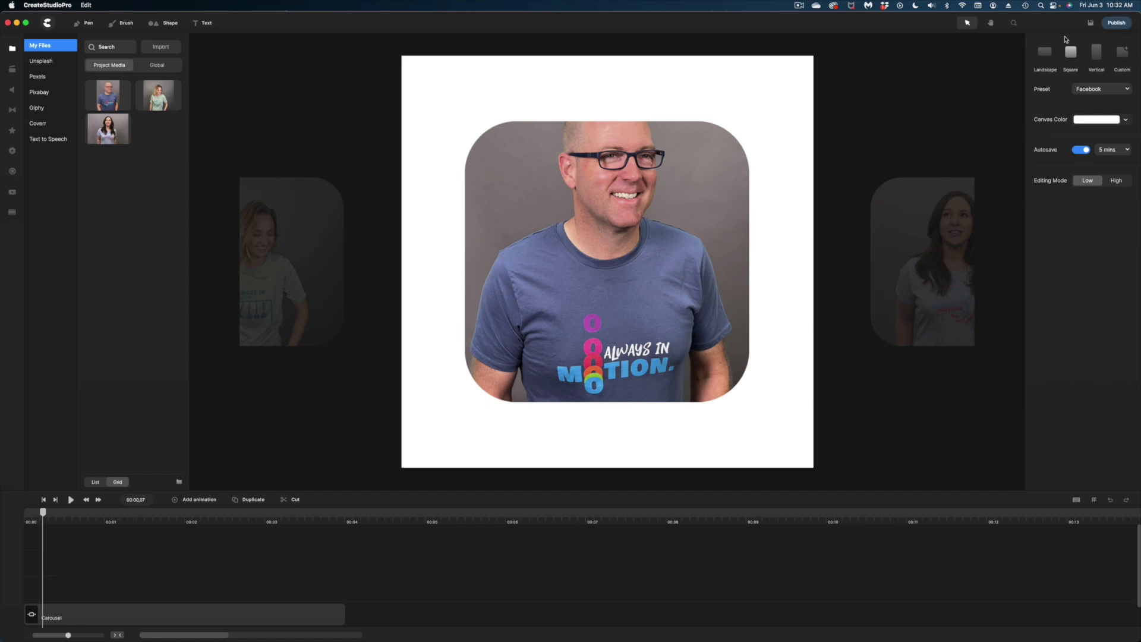
{"action": "left_click", "coordinate": [1122, 121]}
Set the canvas colour to magenta
{"action": "left_click", "coordinate": [996, 132]}
{"action": "left_click", "coordinate": [999, 70]}
{"action": "left_click", "coordinate": [989, 69]}
{"action": "left_click_drag", "start_coordinate": [1000, 132], "coordinate": [1009, 134]}
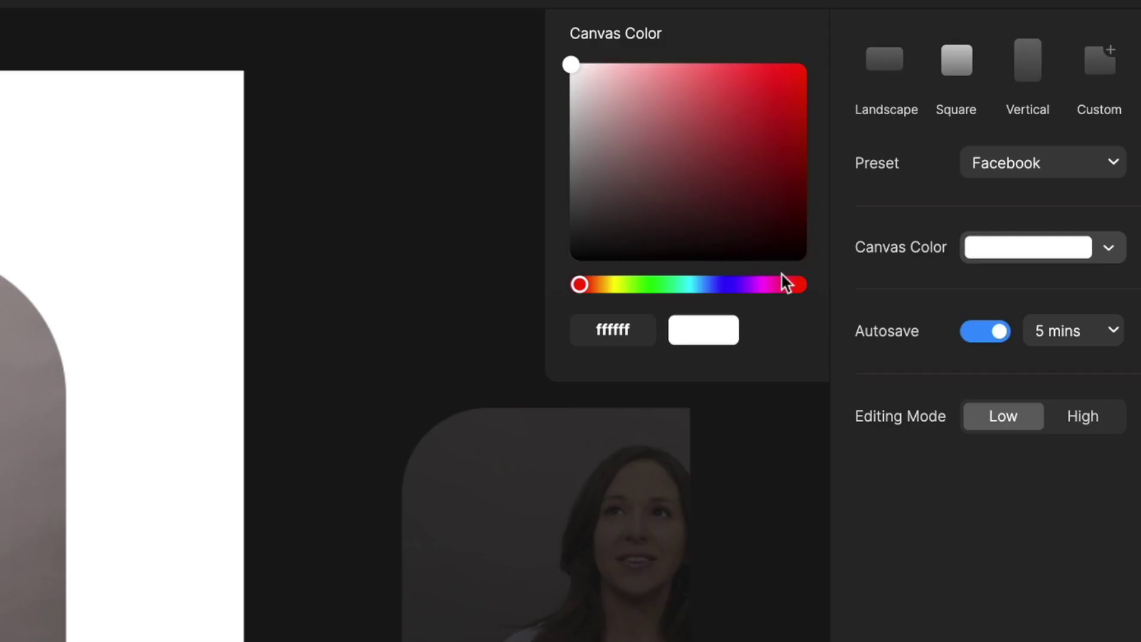
{"action": "left_click_drag", "start_coordinate": [782, 287], "coordinate": [777, 285]}
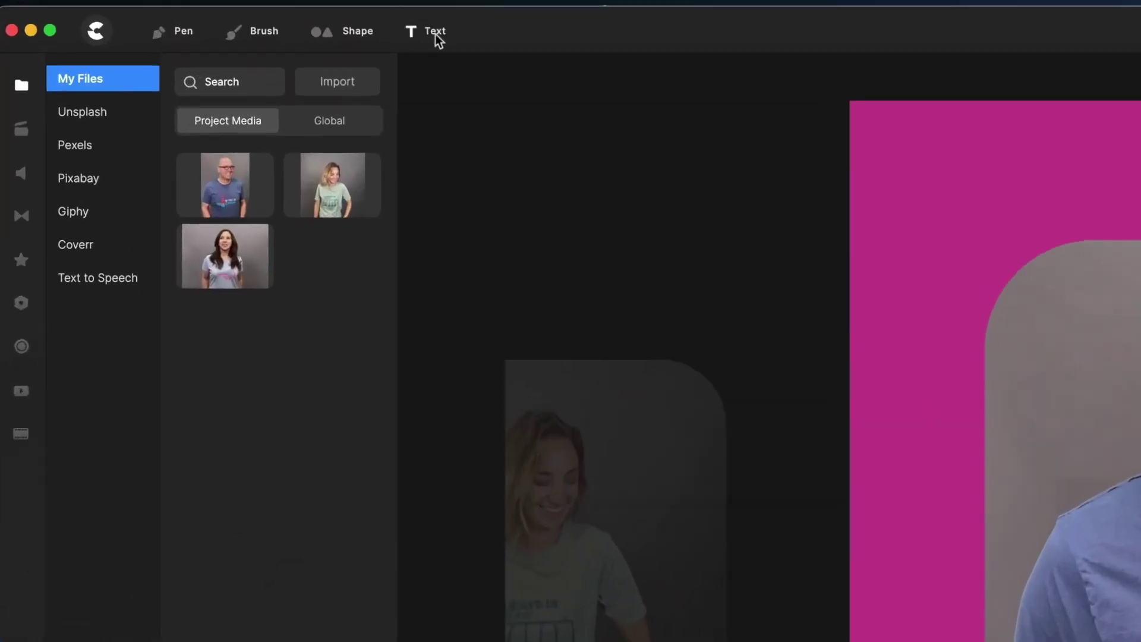
Add a white 'Falling Down' text element over the centre slide and select its text
{"action": "left_click", "coordinate": [203, 24]}
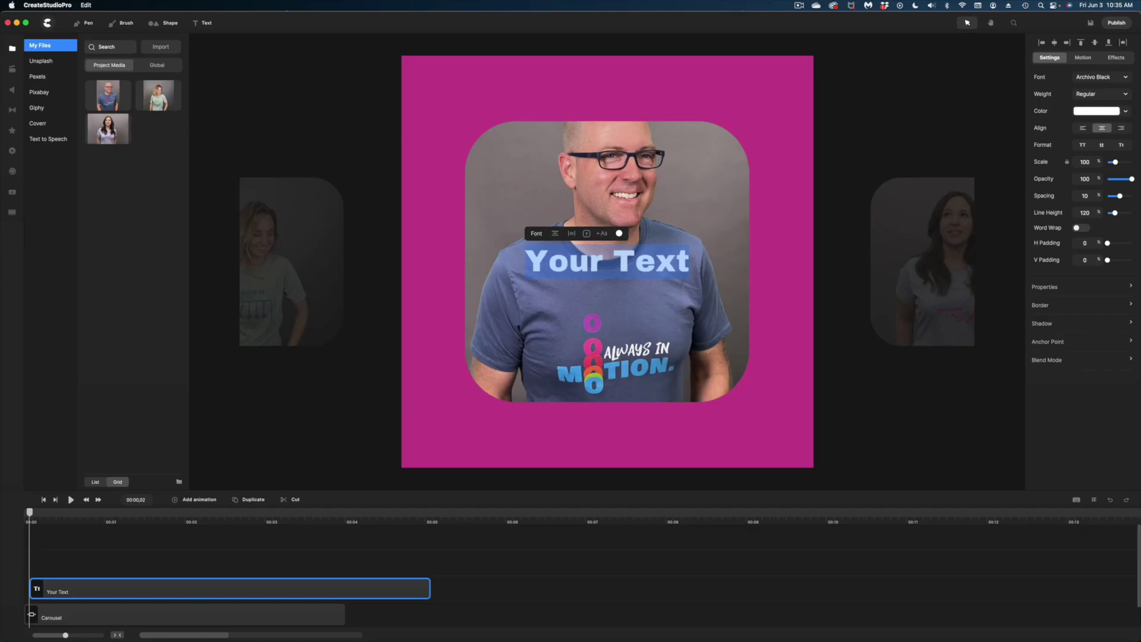
{"action": "type", "text": "Falling Down"}
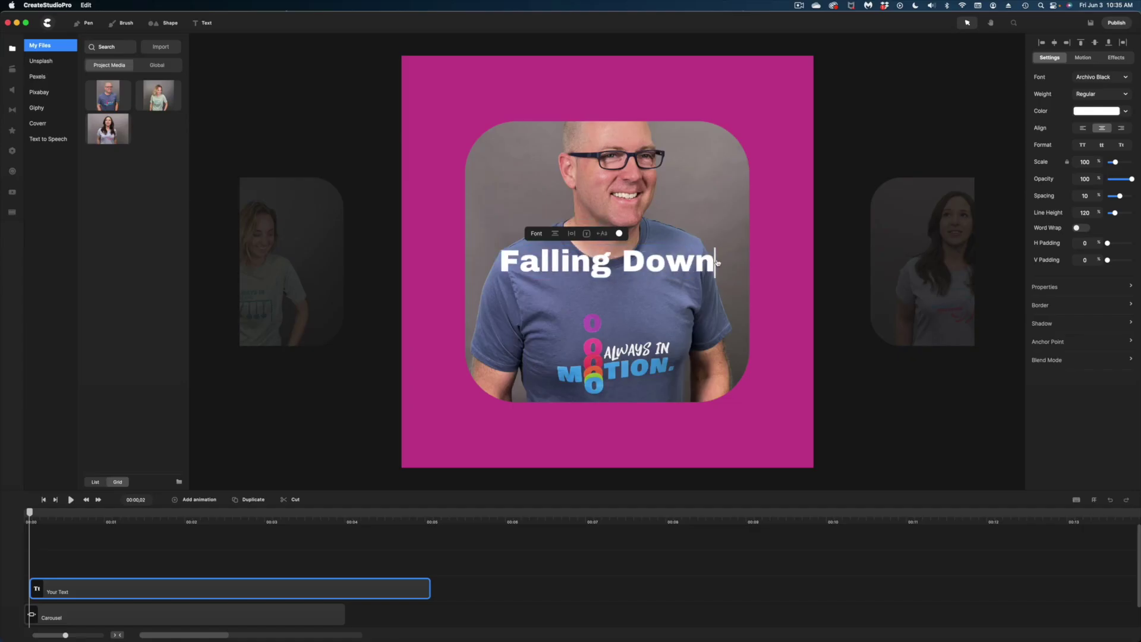
{"action": "key", "text": "super+a"}
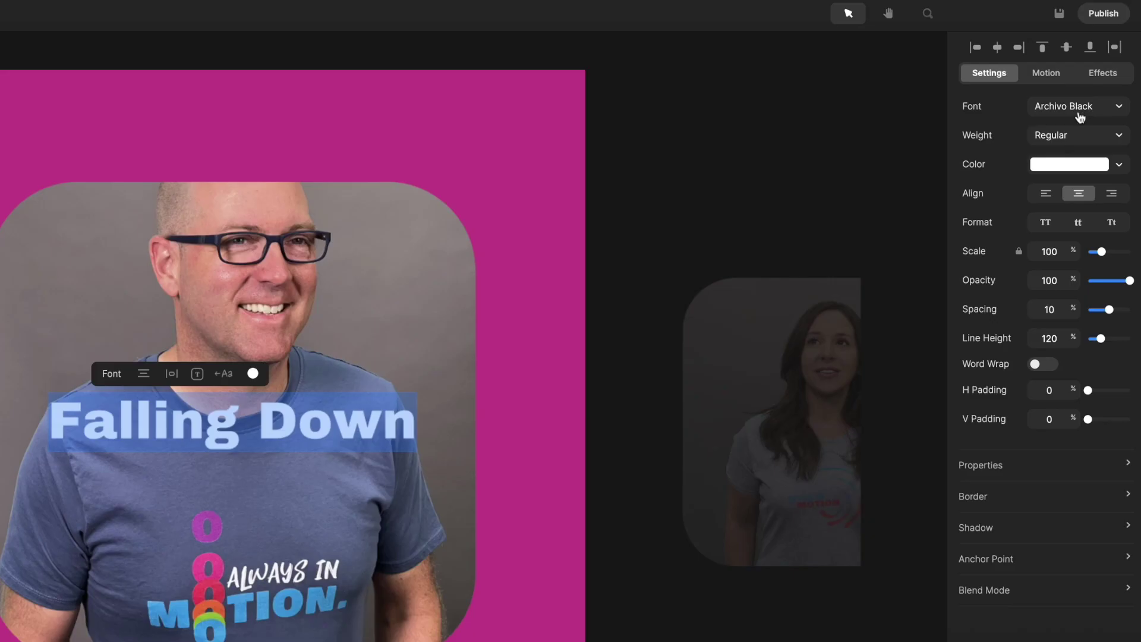
{"action": "left_click", "coordinate": [1074, 110]}
Change the caption font to Bebas Neue and enlarge it to nearly double scale
{"action": "scroll", "coordinate": [856, 446], "scroll_direction": "down", "scroll_amount": 15}
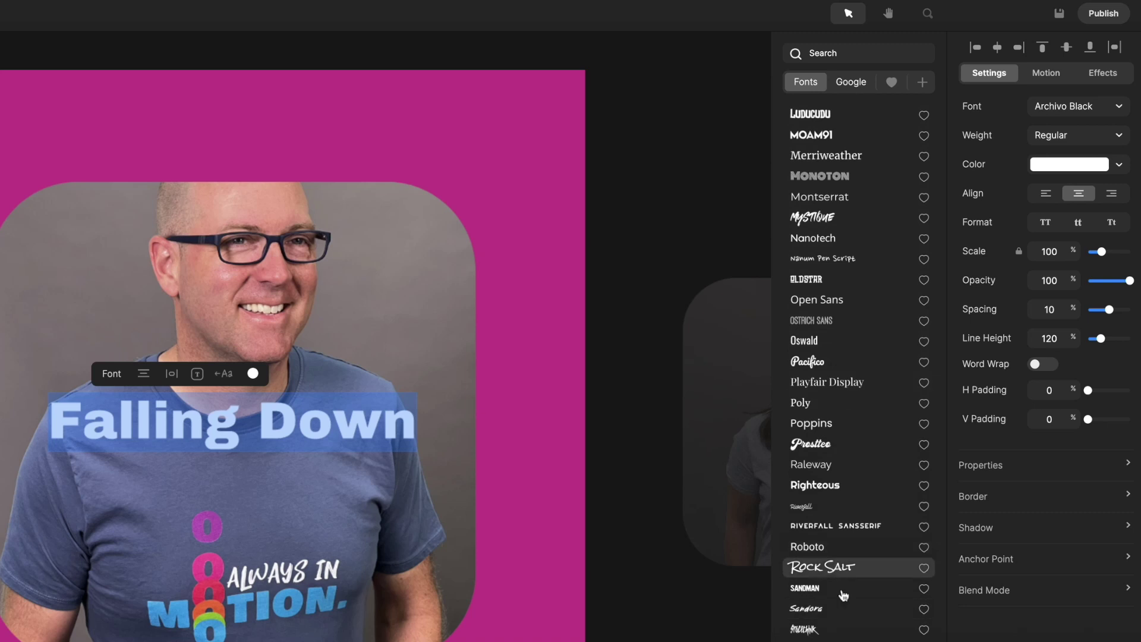
{"action": "left_click", "coordinate": [843, 364]}
{"action": "left_click", "coordinate": [829, 341]}
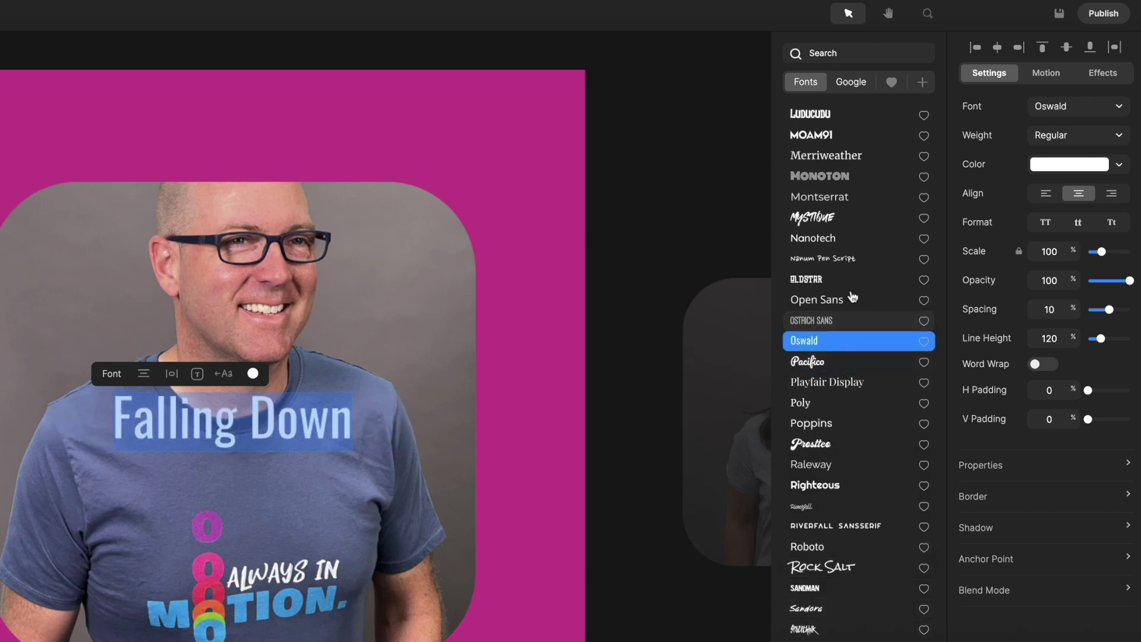
{"action": "scroll", "coordinate": [850, 333], "scroll_direction": "up", "scroll_amount": 15}
{"action": "left_click", "coordinate": [832, 276]}
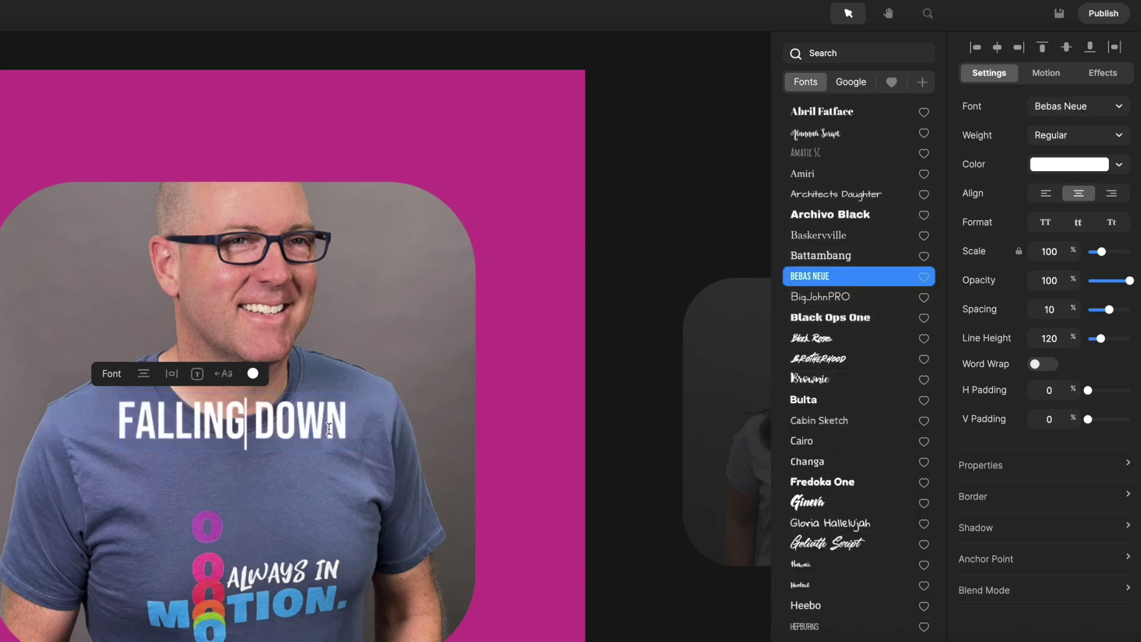
{"action": "left_click_drag", "start_coordinate": [1103, 251], "coordinate": [1116, 249]}
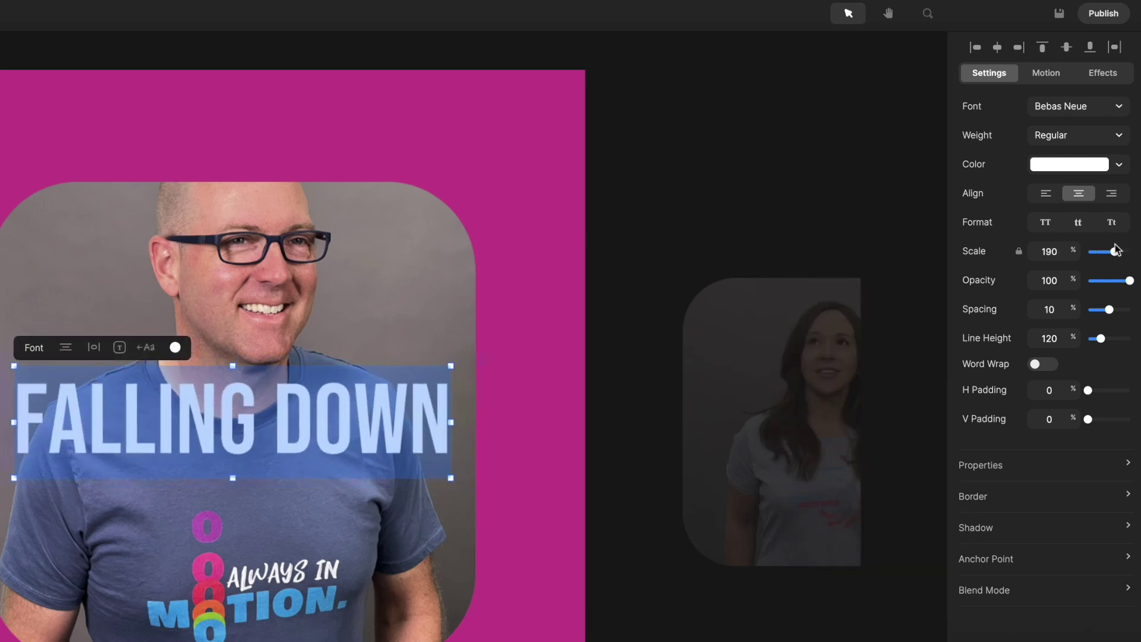
{"action": "key", "text": "Escape"}
Add a '$25.99' price text beneath the right end of FALLING DOWN
{"action": "key", "text": "t"}
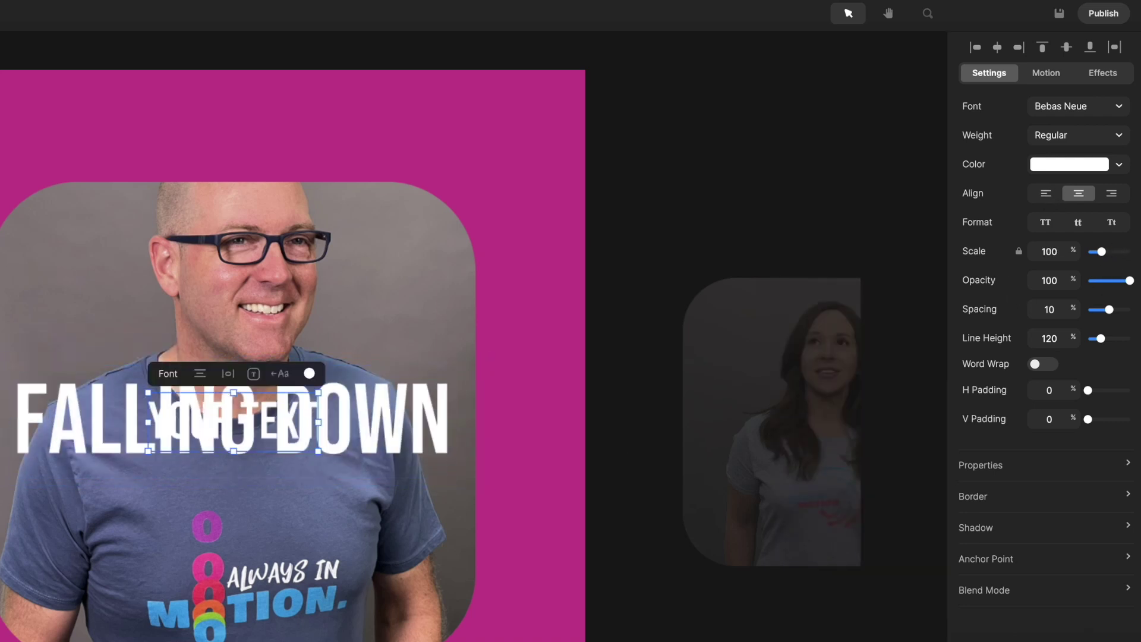
{"action": "left_click_drag", "start_coordinate": [232, 431], "coordinate": [307, 520]}
{"action": "double_click", "coordinate": [307, 520]}
{"action": "triple_click", "coordinate": [307, 521]}
{"action": "type", "text": "$25.99"}
{"action": "key", "text": "Escape"}
{"action": "left_click_drag", "start_coordinate": [290, 522], "coordinate": [388, 484]}
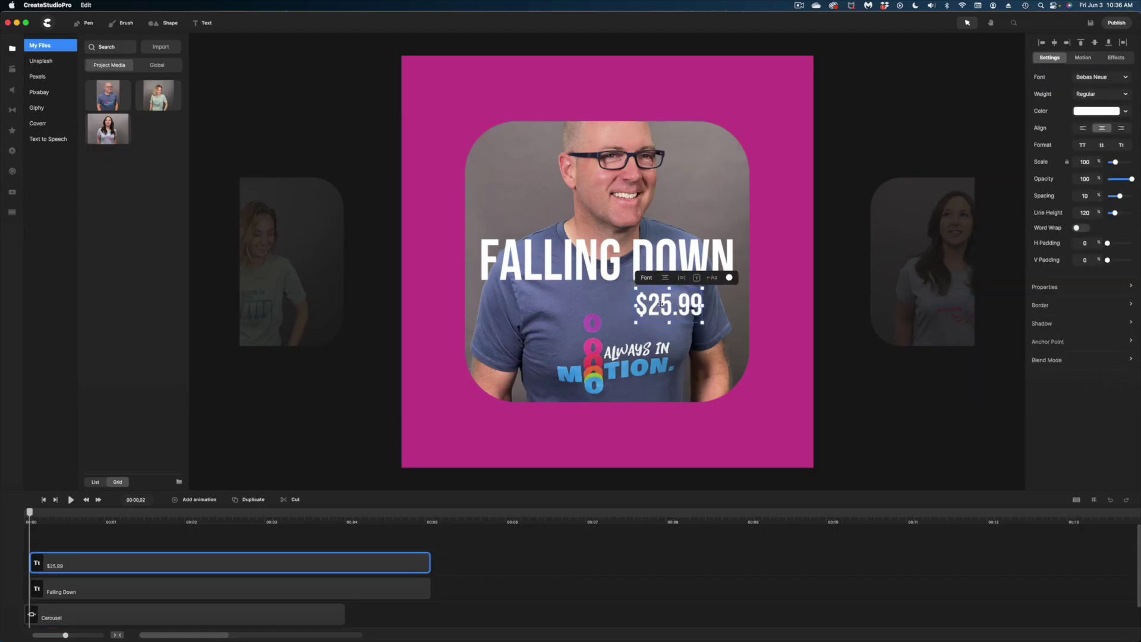
{"action": "left_click", "coordinate": [638, 254], "text": "shift"}
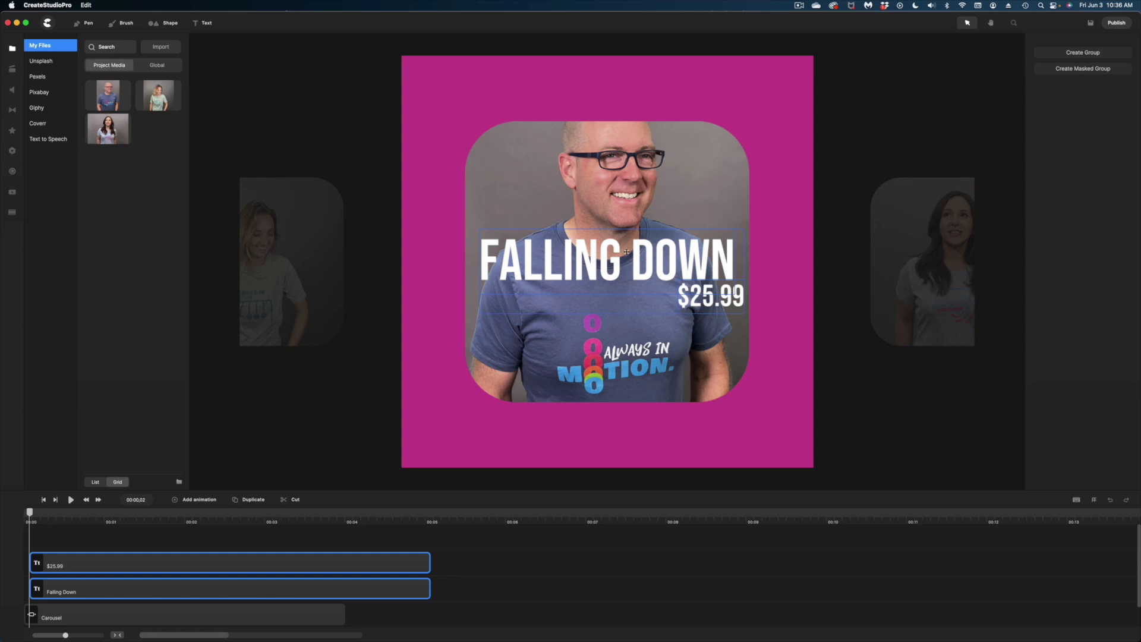
Group the FALLING DOWN and $25.99 texts and take a snapshot of the group
{"action": "right_click", "coordinate": [612, 258]}
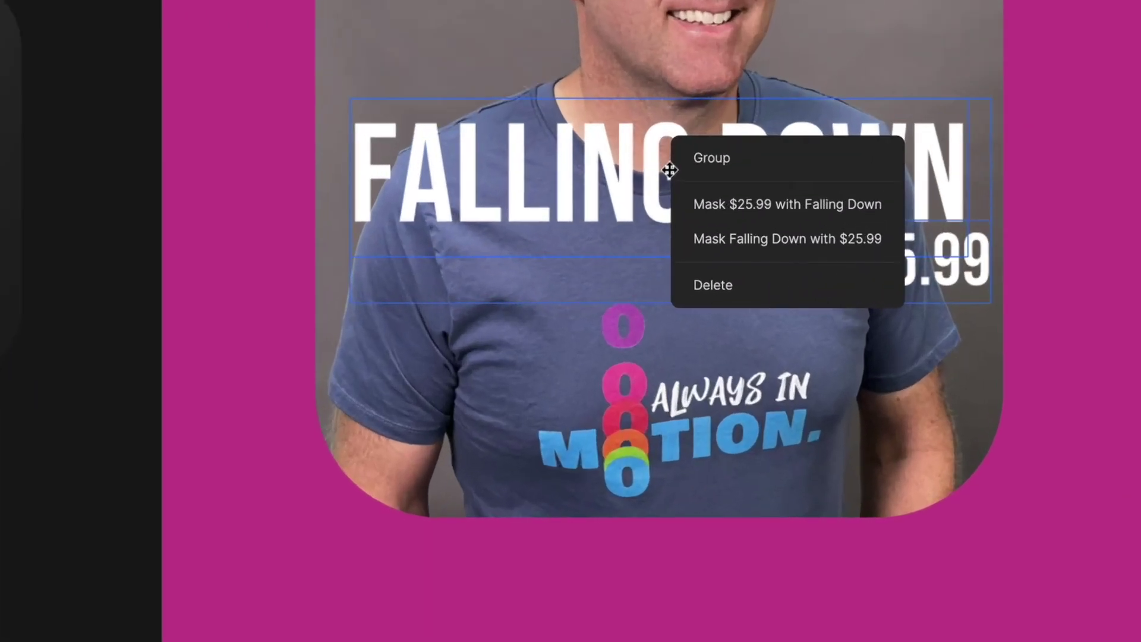
{"action": "left_click", "coordinate": [718, 161]}
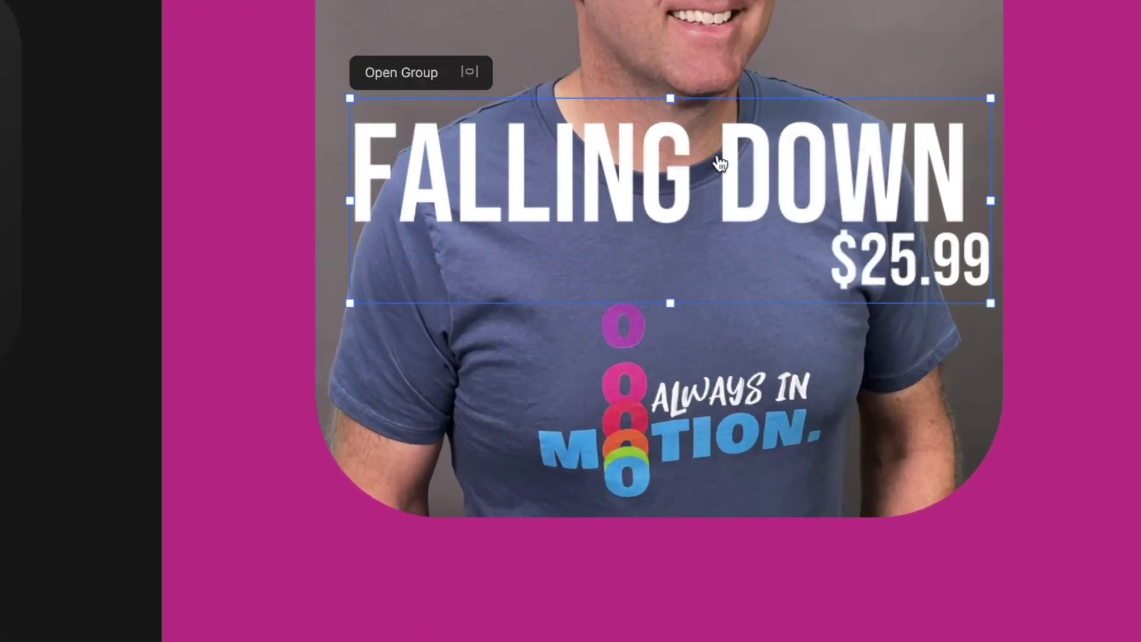
{"action": "right_click", "coordinate": [739, 164]}
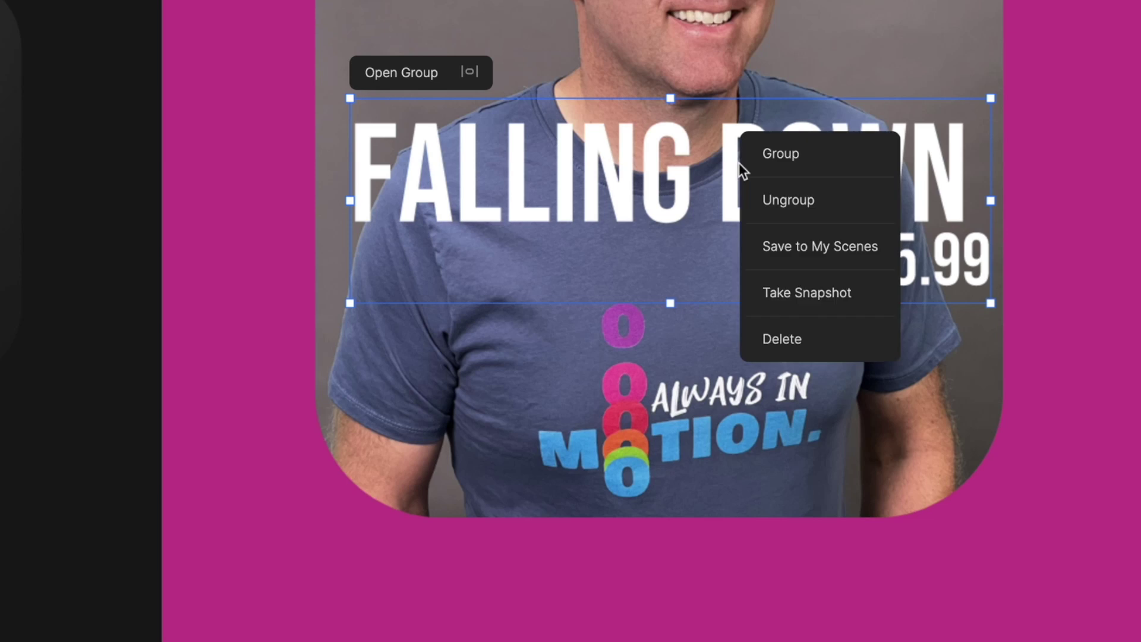
{"action": "left_click", "coordinate": [793, 294]}
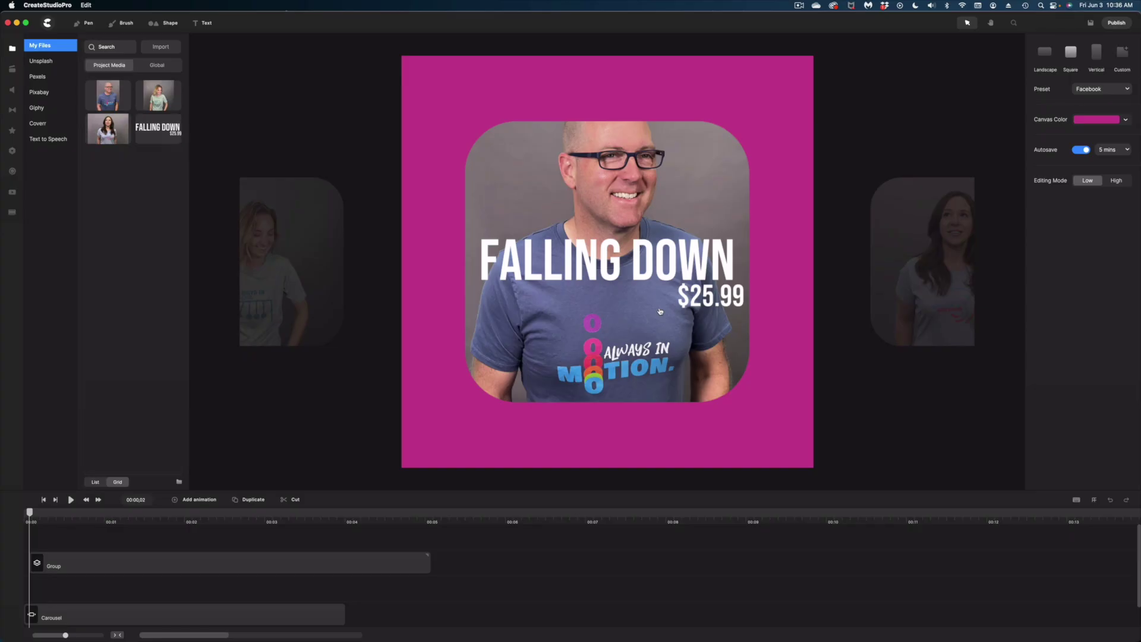
{"action": "left_click", "coordinate": [659, 311]}
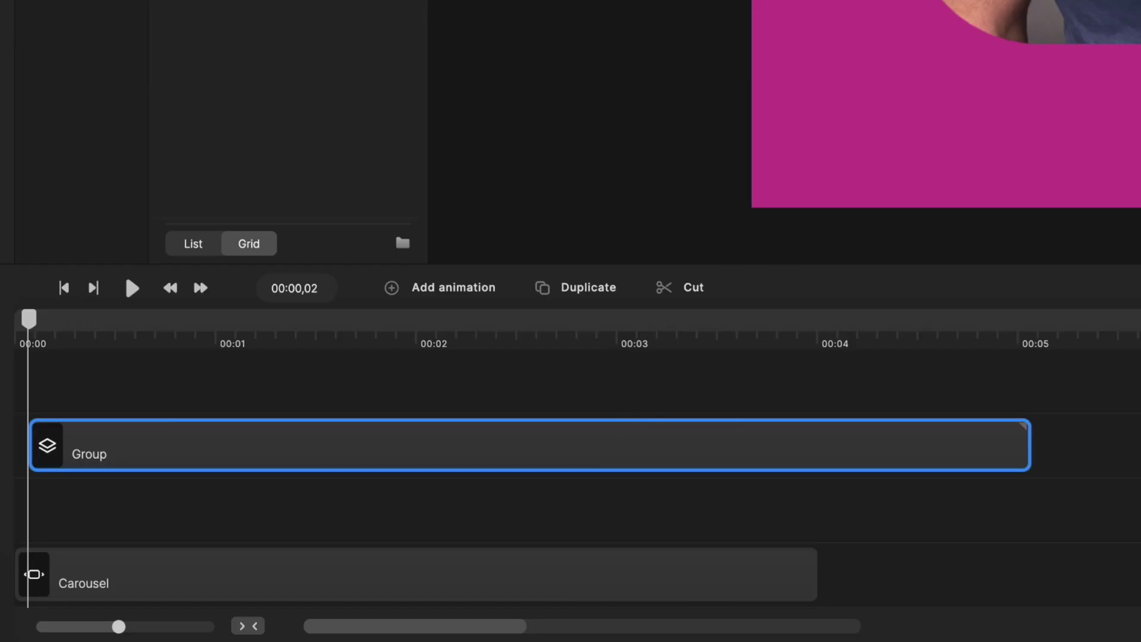
Reposition the SPIN headline in the group and snapshot the SPIN $25.99 version
{"action": "double_click", "coordinate": [580, 256]}
{"action": "left_click", "coordinate": [553, 240]}
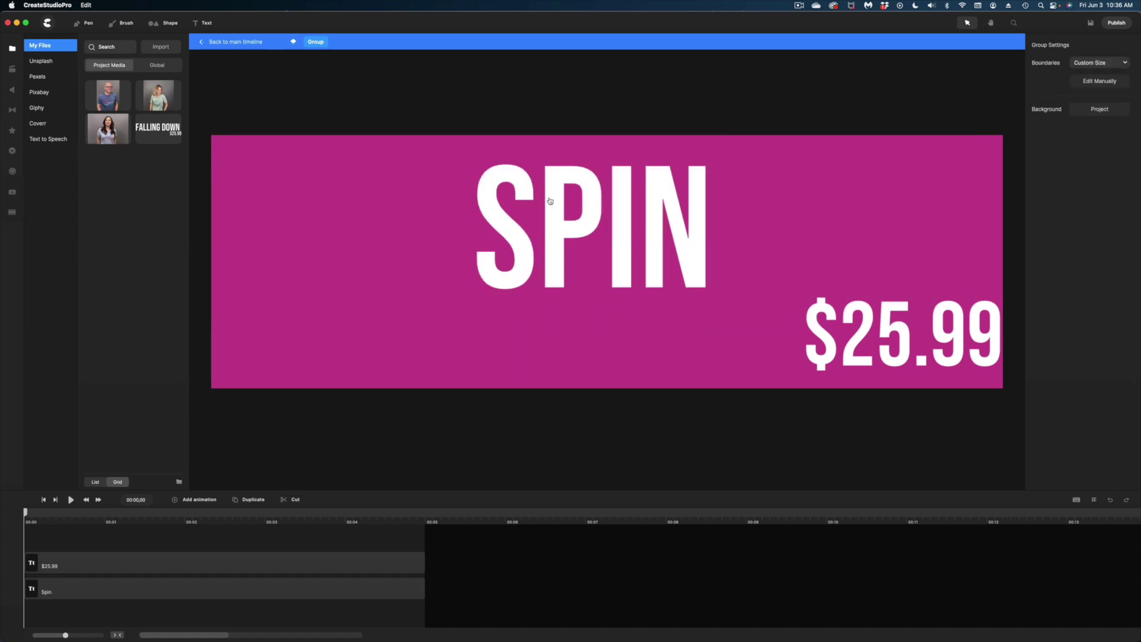
{"action": "left_click_drag", "start_coordinate": [549, 197], "coordinate": [819, 198]}
{"action": "left_click", "coordinate": [248, 42]}
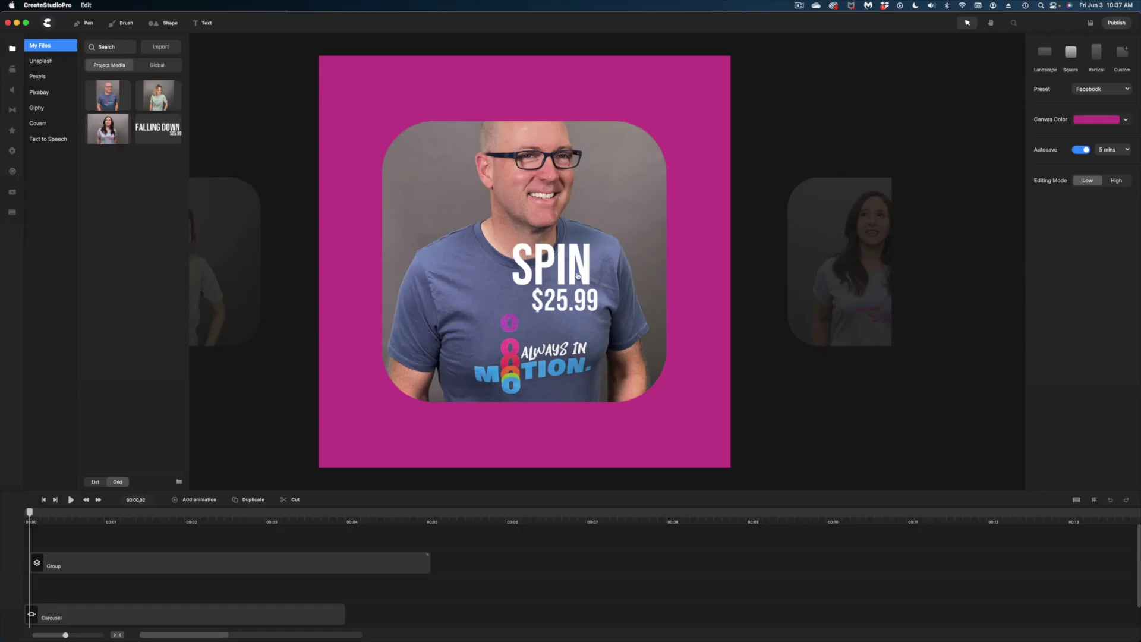
{"action": "right_click", "coordinate": [574, 257]}
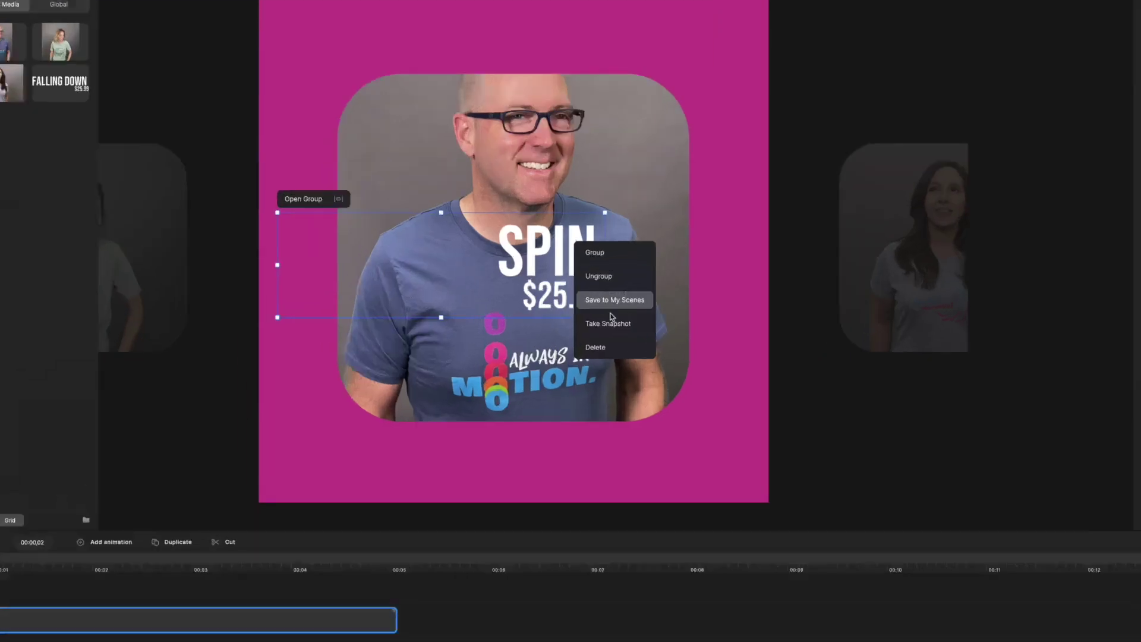
{"action": "left_click", "coordinate": [647, 329]}
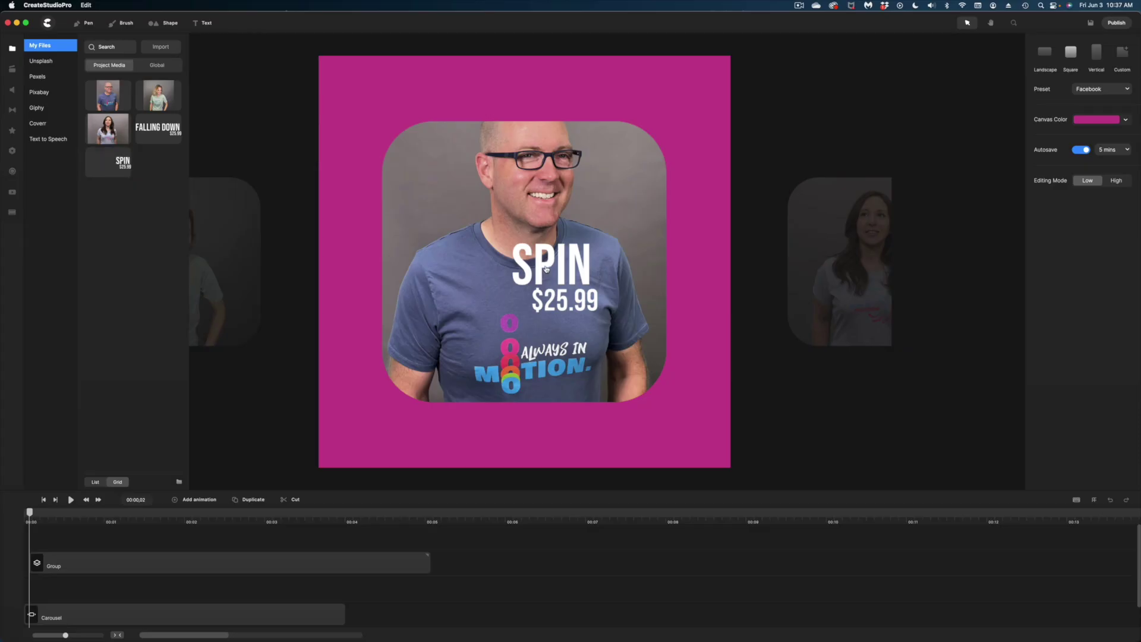
Retype the headline as 'law of motion' and snapshot that version
{"action": "double_click", "coordinate": [183, 562]}
{"action": "double_click", "coordinate": [968, 246]}
{"action": "left_click_drag", "start_coordinate": [977, 244], "coordinate": [770, 223]}
{"action": "type", "text": "law of motion"}
{"action": "key", "text": "Escape"}
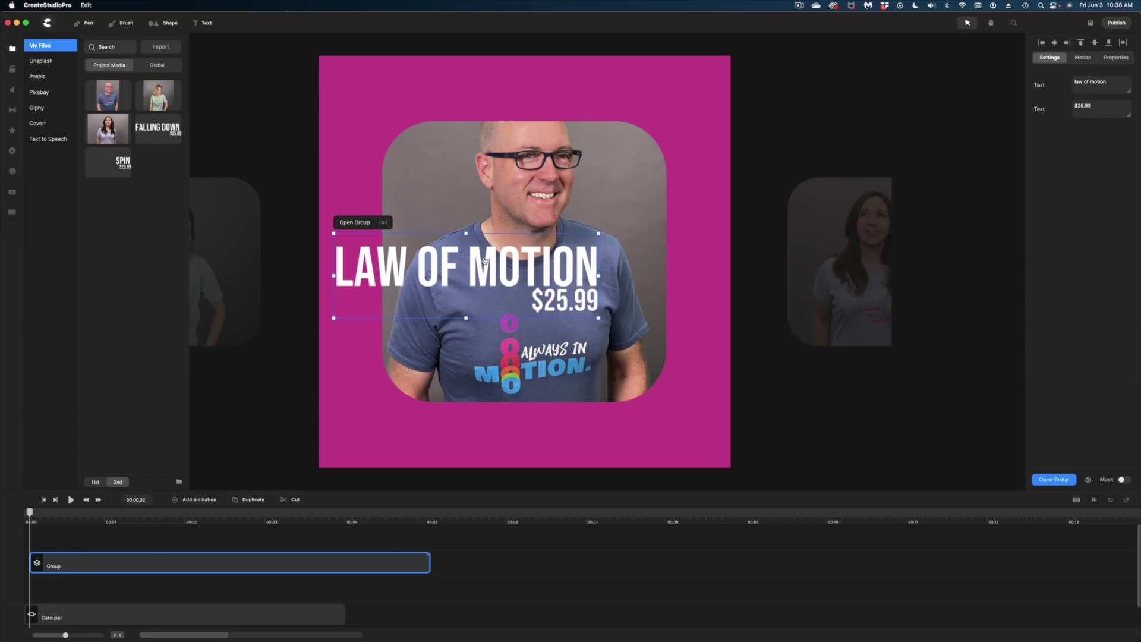
{"action": "right_click", "coordinate": [482, 246]}
{"action": "left_click", "coordinate": [491, 311]}
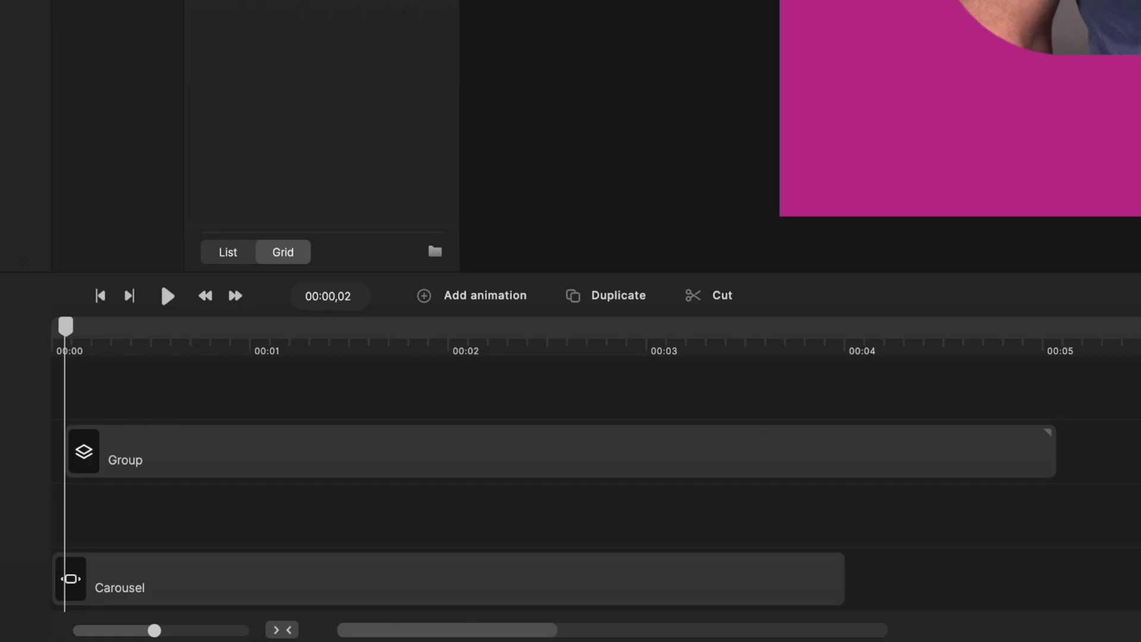
Delete the text group and add a new carousel styled with the orange preset
{"action": "left_click", "coordinate": [357, 451]}
{"action": "key", "text": "Delete"}
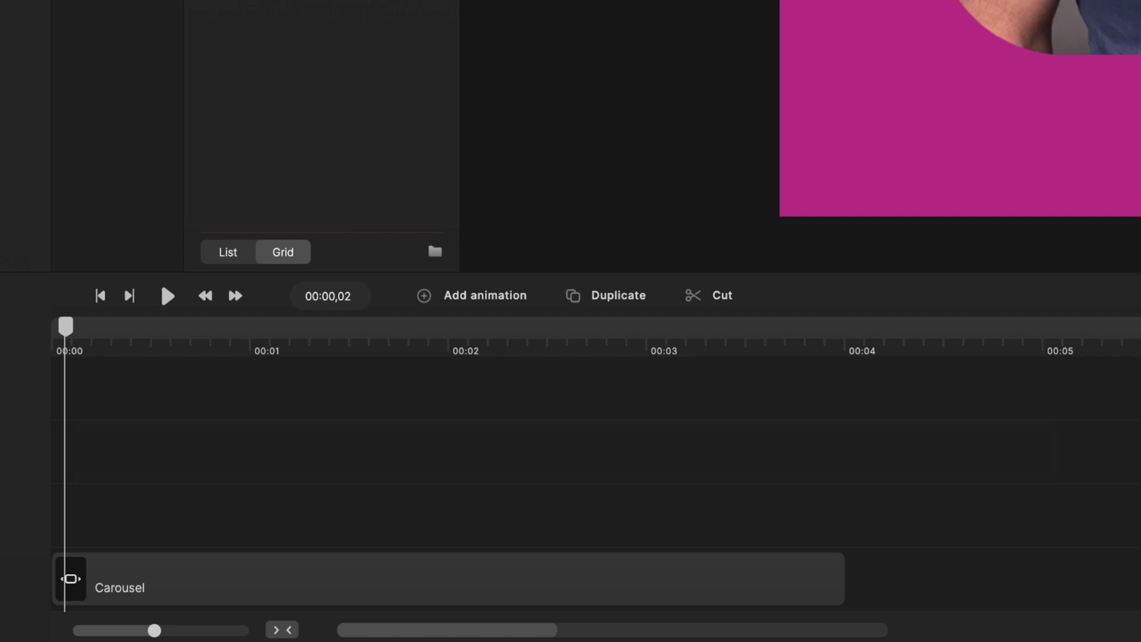
{"action": "left_click", "coordinate": [12, 151]}
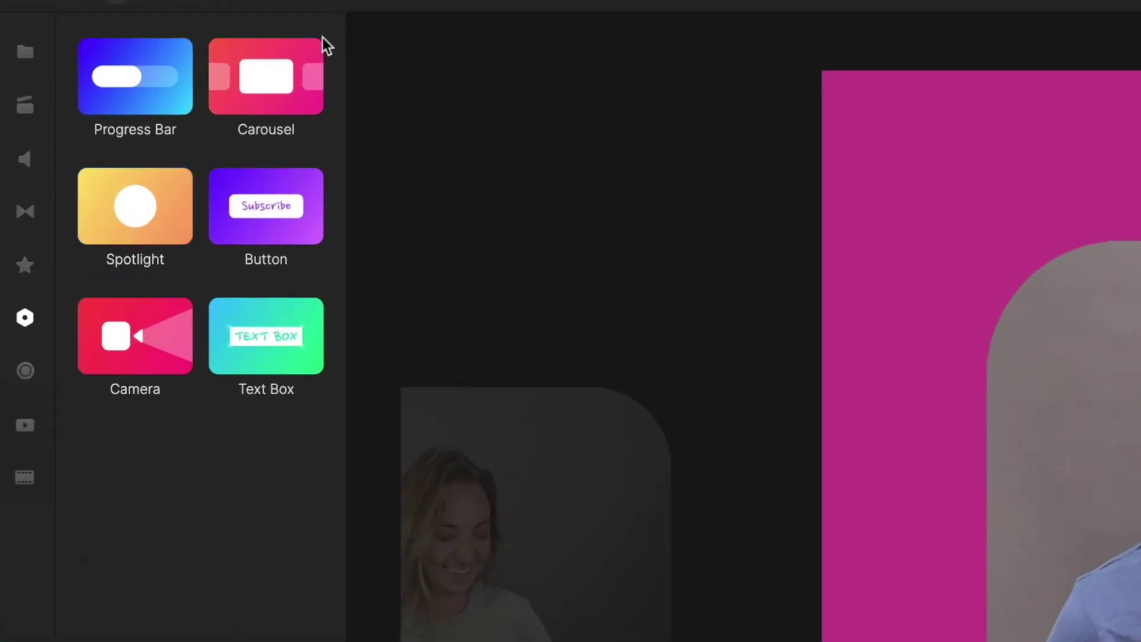
{"action": "left_click", "coordinate": [287, 61]}
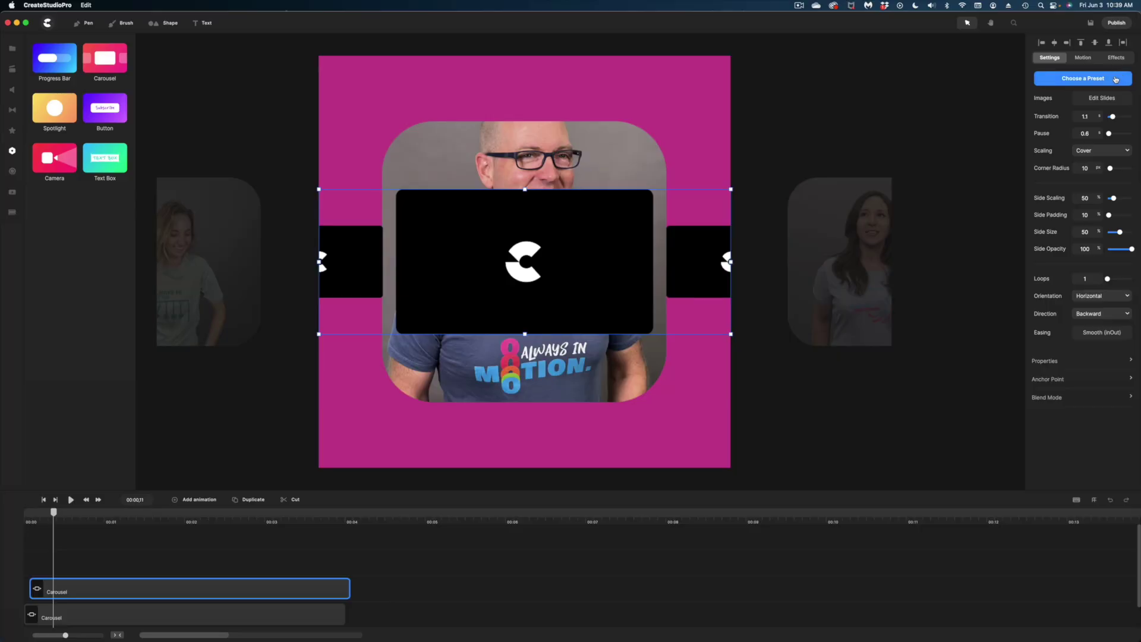
{"action": "left_click", "coordinate": [1115, 79]}
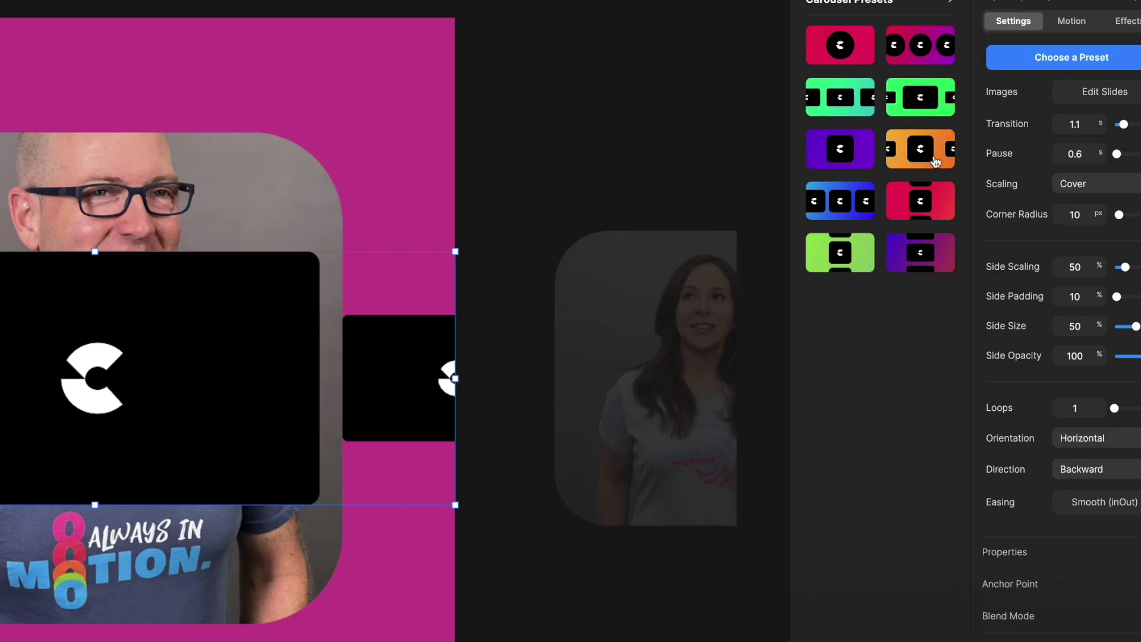
{"action": "left_click", "coordinate": [932, 159]}
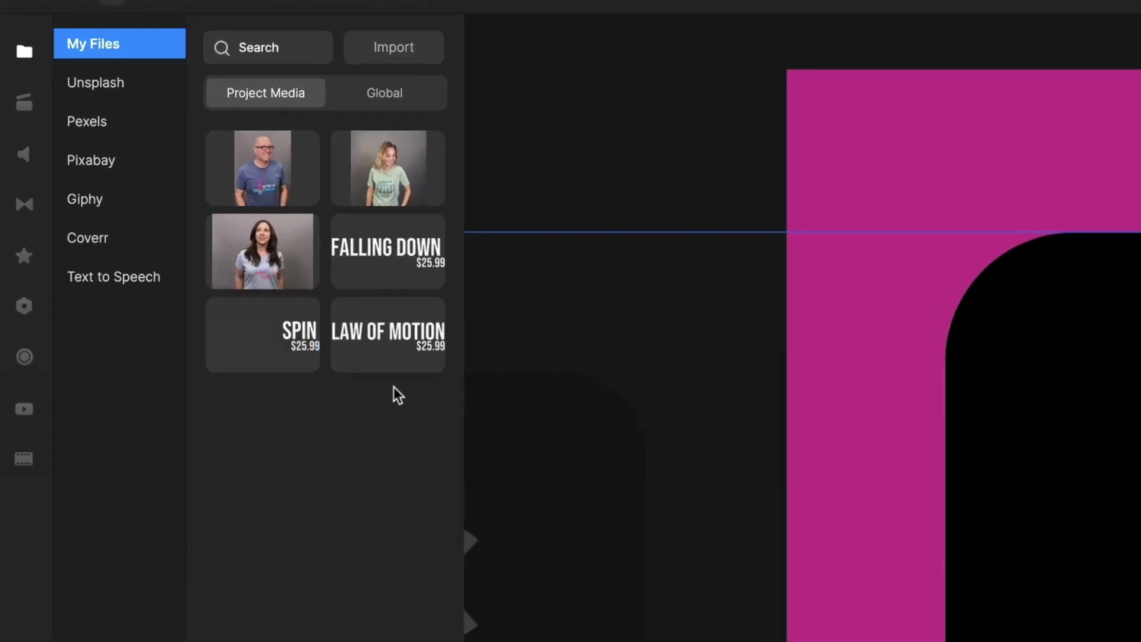
Put the FALLING DOWN and SPIN snapshots into the carousel slides with Contain scaling
{"action": "left_click_drag", "start_coordinate": [386, 250], "coordinate": [1140, 568]}
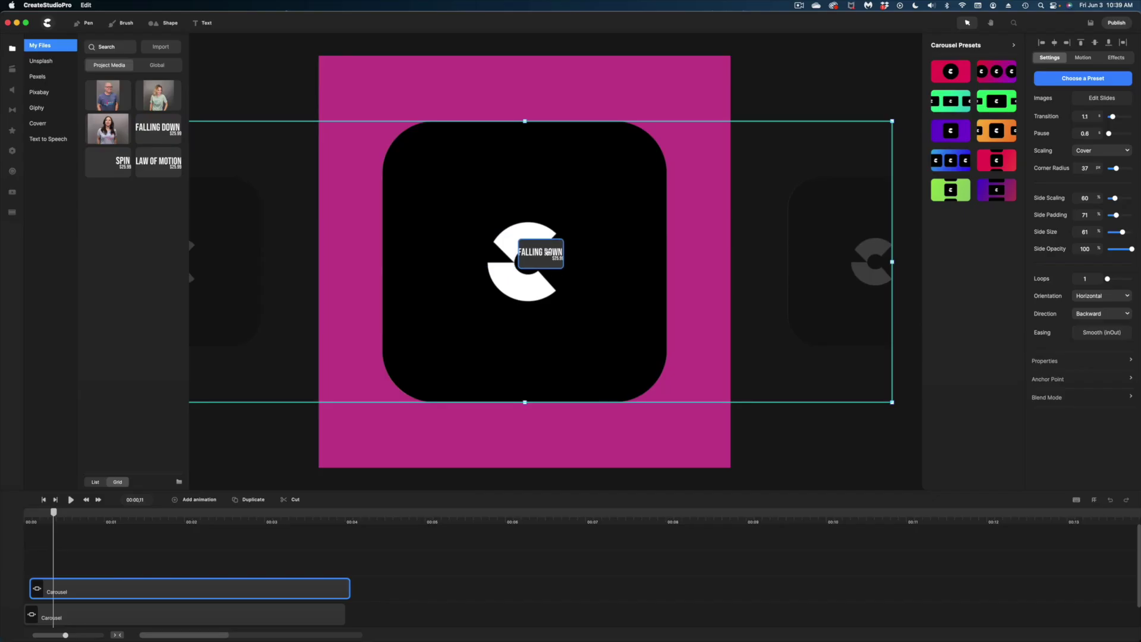
{"action": "left_click_drag", "start_coordinate": [547, 252], "coordinate": [547, 253]}
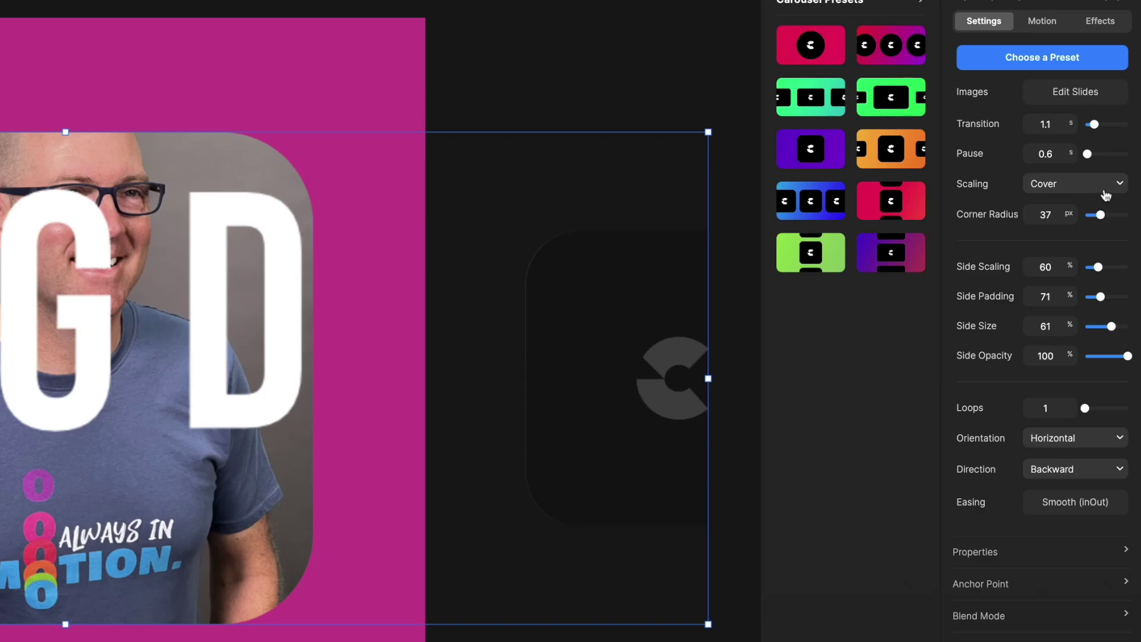
{"action": "left_click", "coordinate": [1113, 154]}
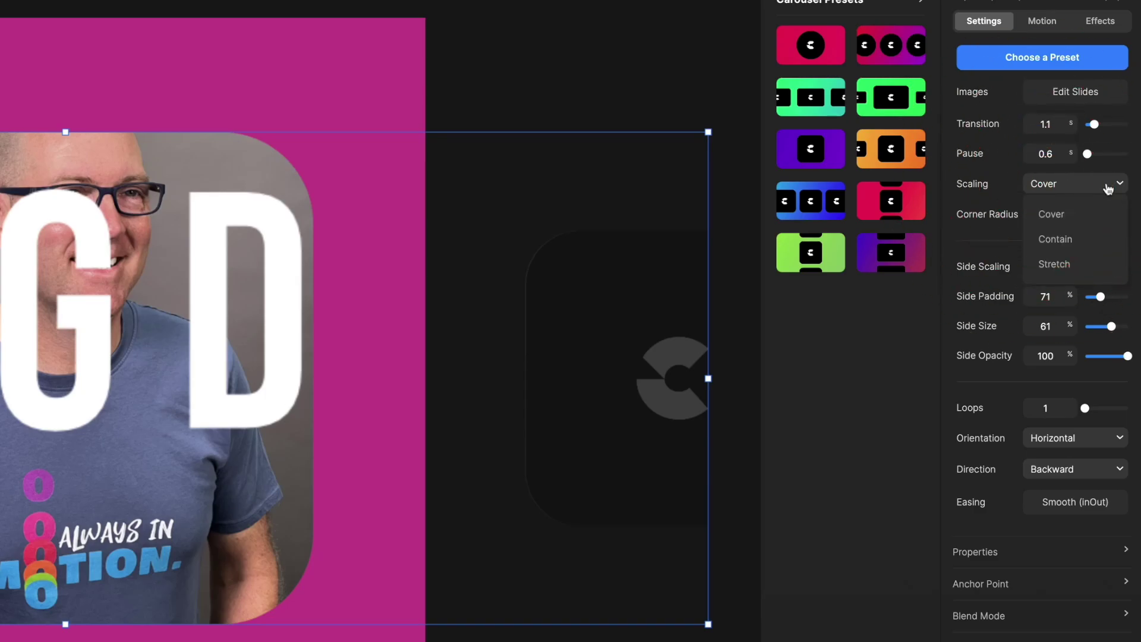
{"action": "left_click", "coordinate": [1064, 238]}
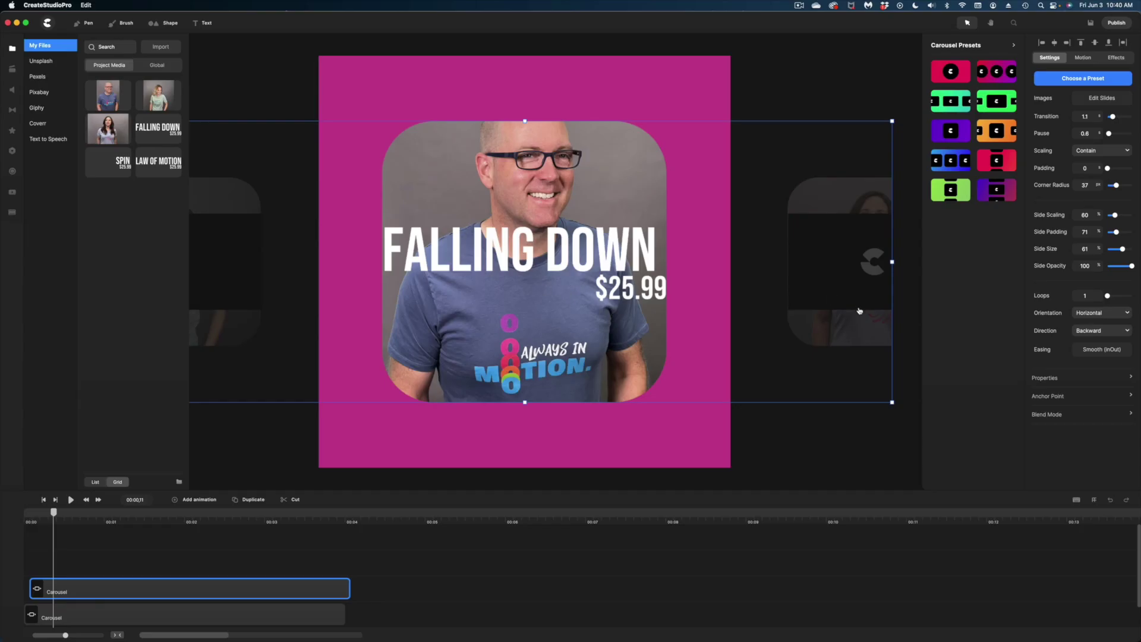
{"action": "scroll", "coordinate": [107, 521], "scroll_direction": "up", "scroll_amount": 2}
{"action": "left_click_drag", "start_coordinate": [115, 519], "coordinate": [183, 520]}
{"action": "left_click_drag", "start_coordinate": [96, 164], "coordinate": [526, 257]}
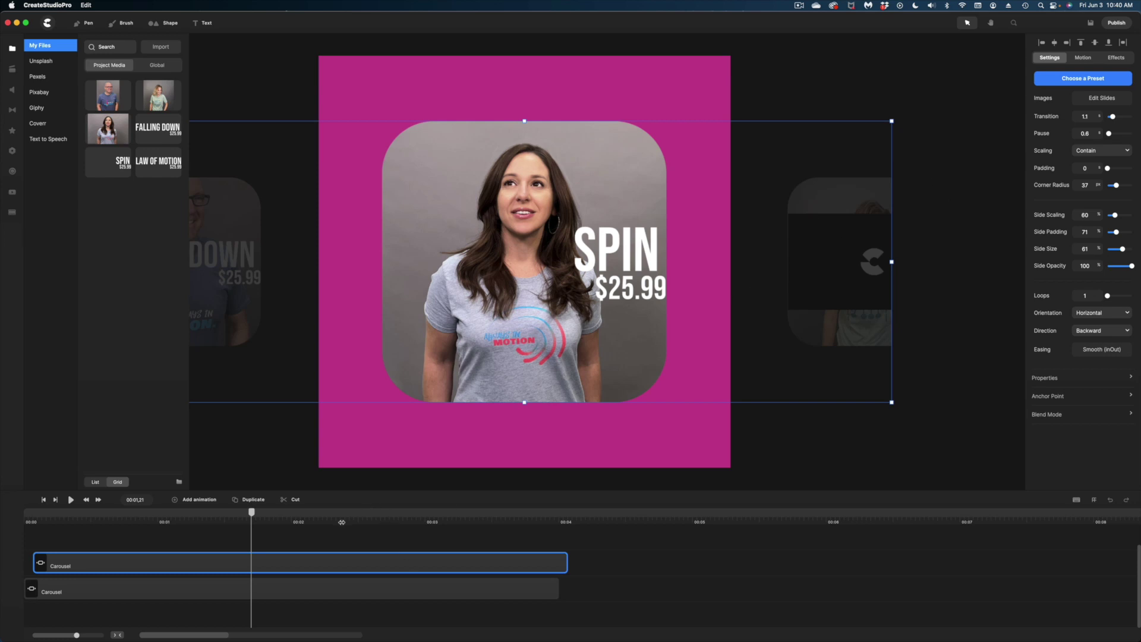
Move the title carousel lower and the photo carousel up, showing the Studio library
{"action": "left_click_drag", "start_coordinate": [367, 514], "coordinate": [467, 509]}
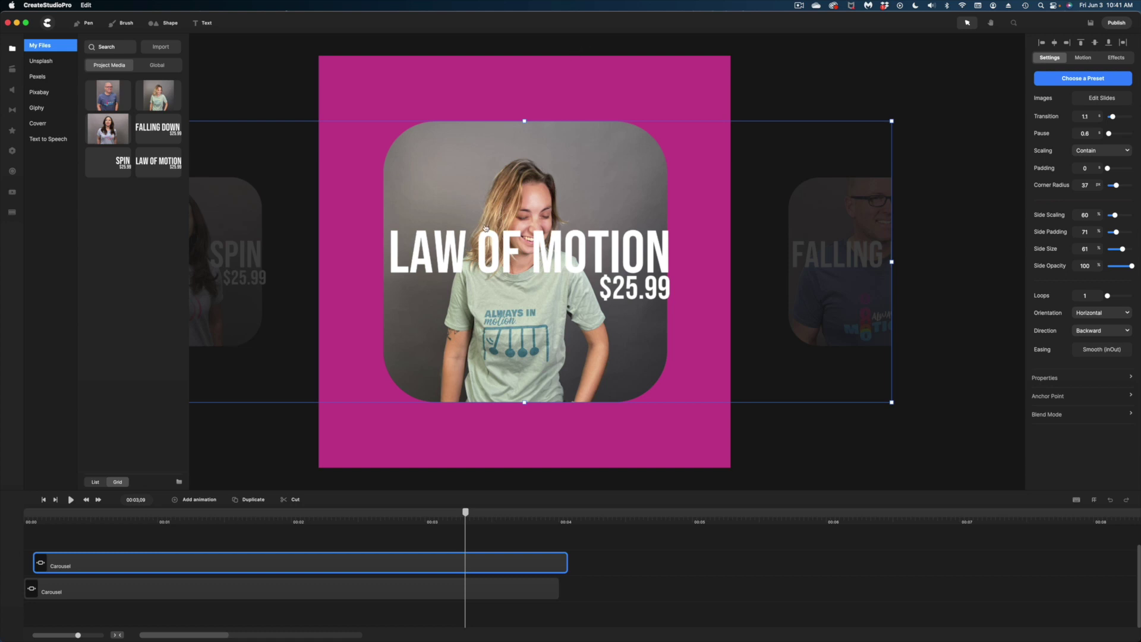
{"action": "left_click_drag", "start_coordinate": [485, 227], "coordinate": [522, 367]}
{"action": "left_click_drag", "start_coordinate": [506, 193], "coordinate": [507, 144]}
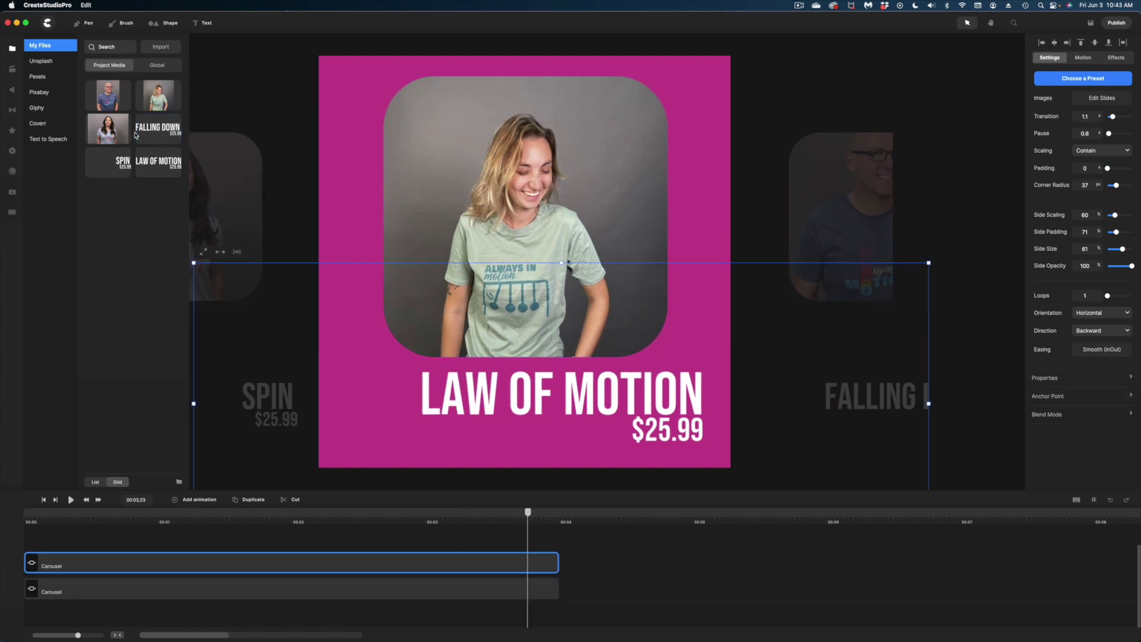
{"action": "left_click", "coordinate": [12, 68]}
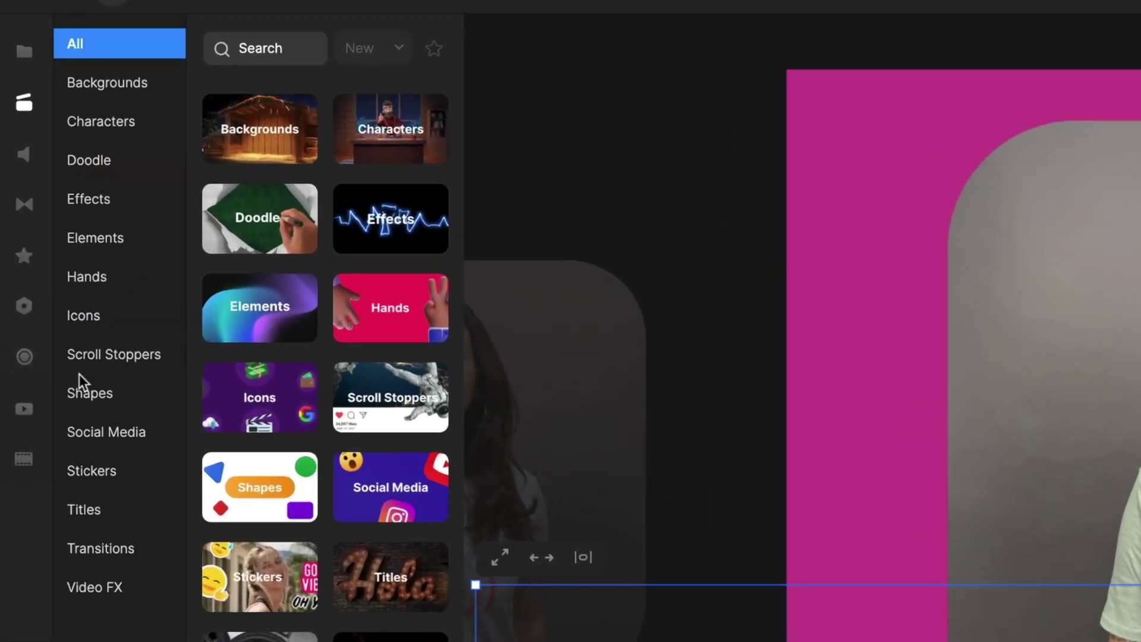
Add the abstract Shapes element, trimmed to the carousels' length on the bottom track
{"action": "left_click", "coordinate": [38, 200]}
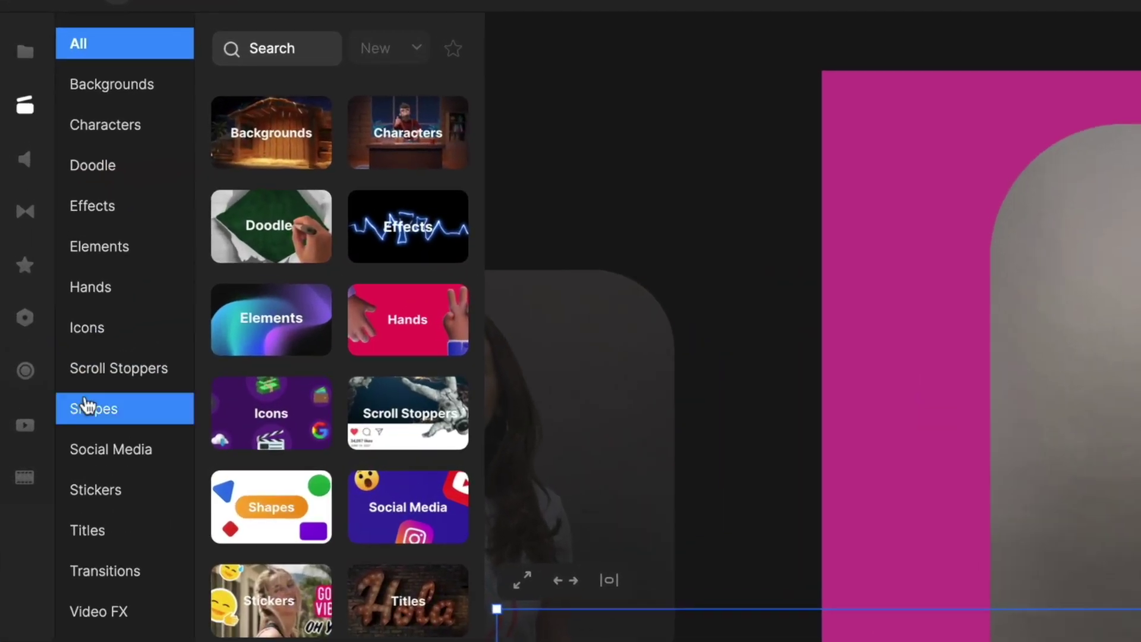
{"action": "left_click", "coordinate": [92, 258]}
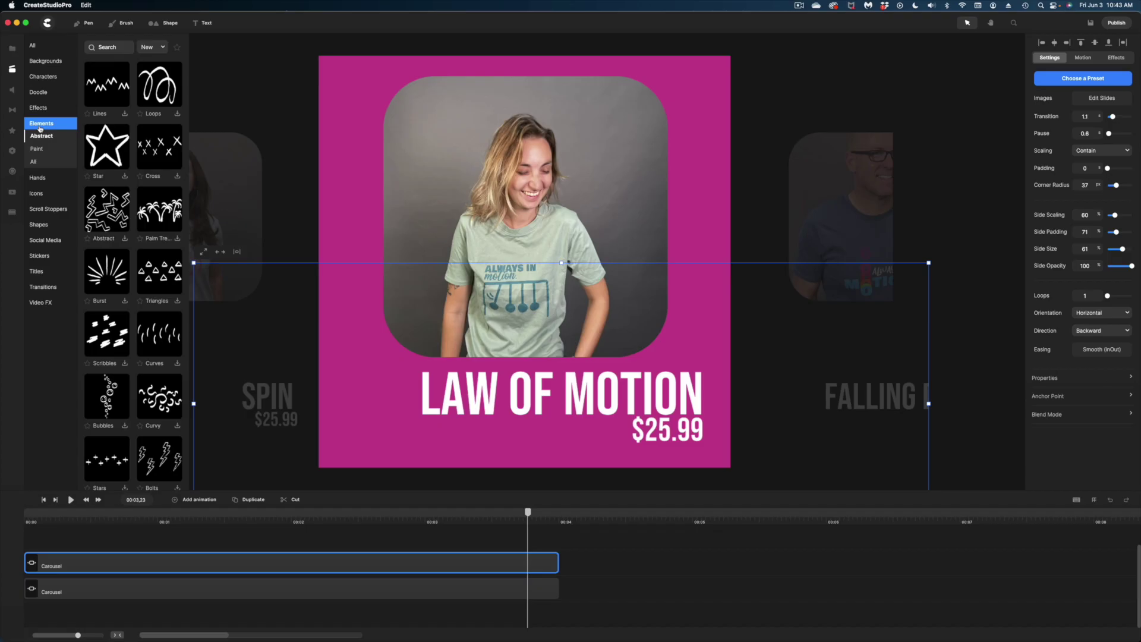
{"action": "scroll", "coordinate": [111, 234], "scroll_direction": "down", "scroll_amount": 3}
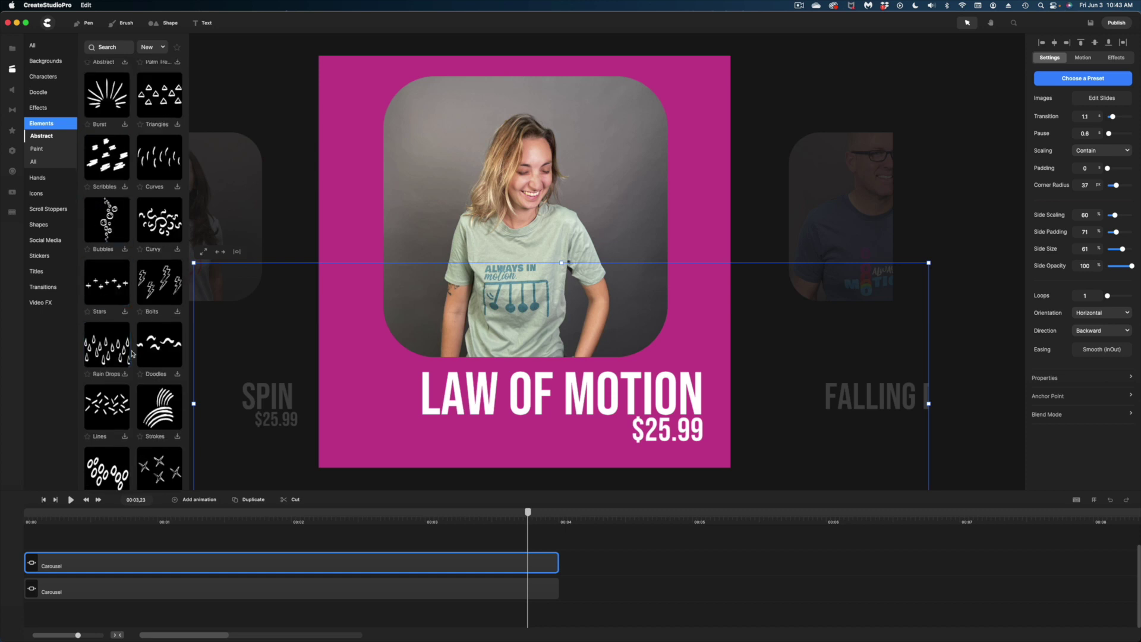
{"action": "scroll", "coordinate": [111, 235], "scroll_direction": "down", "scroll_amount": 3}
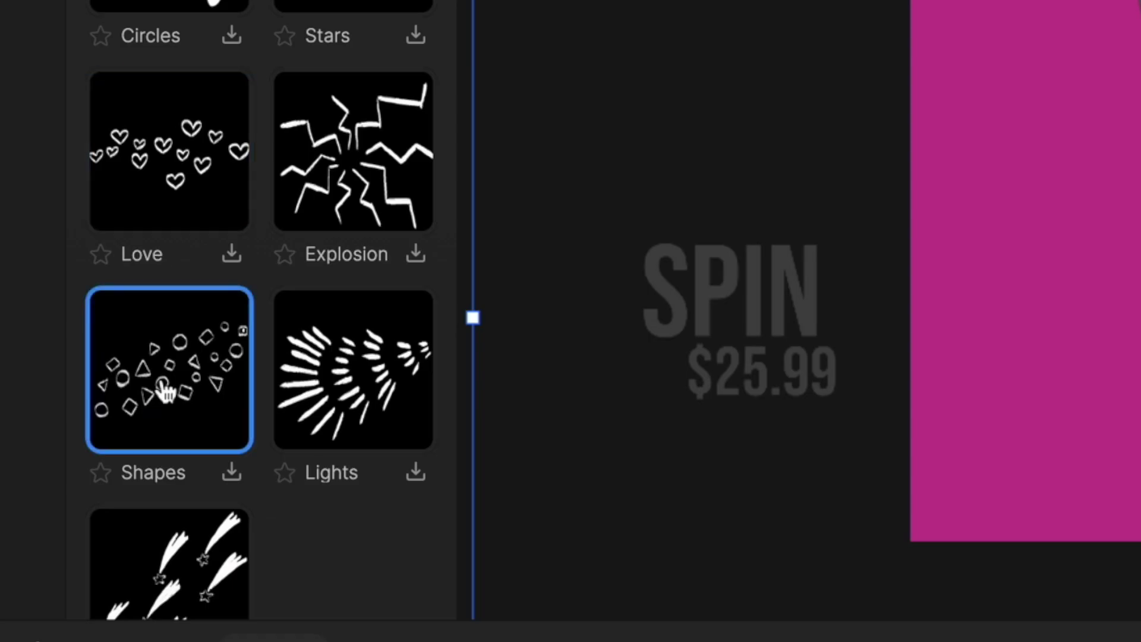
{"action": "left_click", "coordinate": [124, 447]}
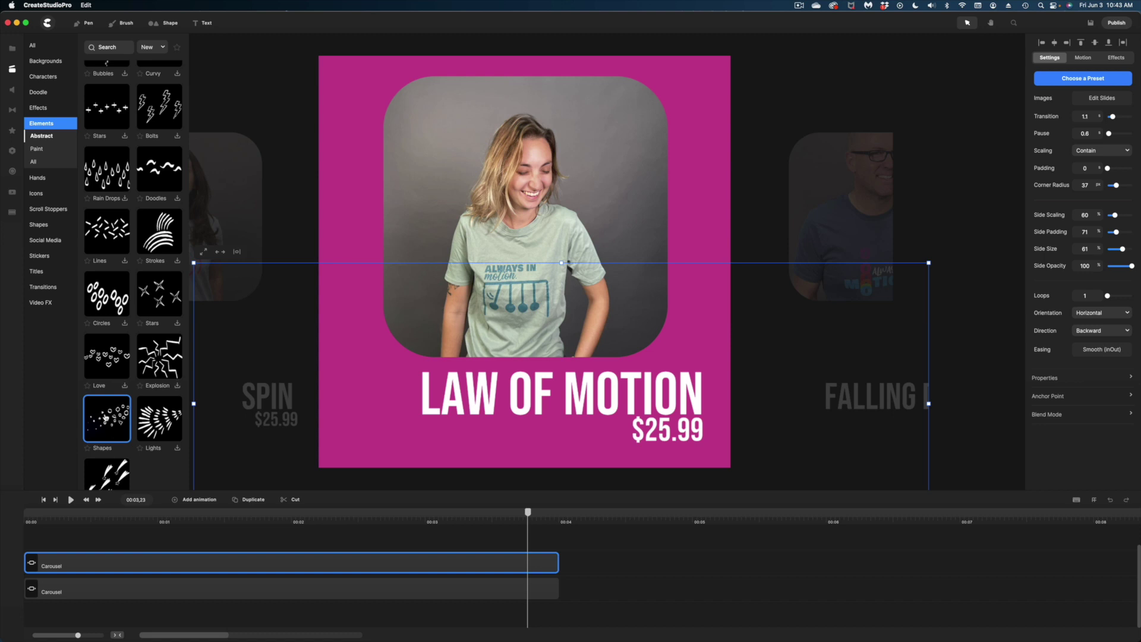
{"action": "left_click_drag", "start_coordinate": [105, 418], "coordinate": [498, 255]}
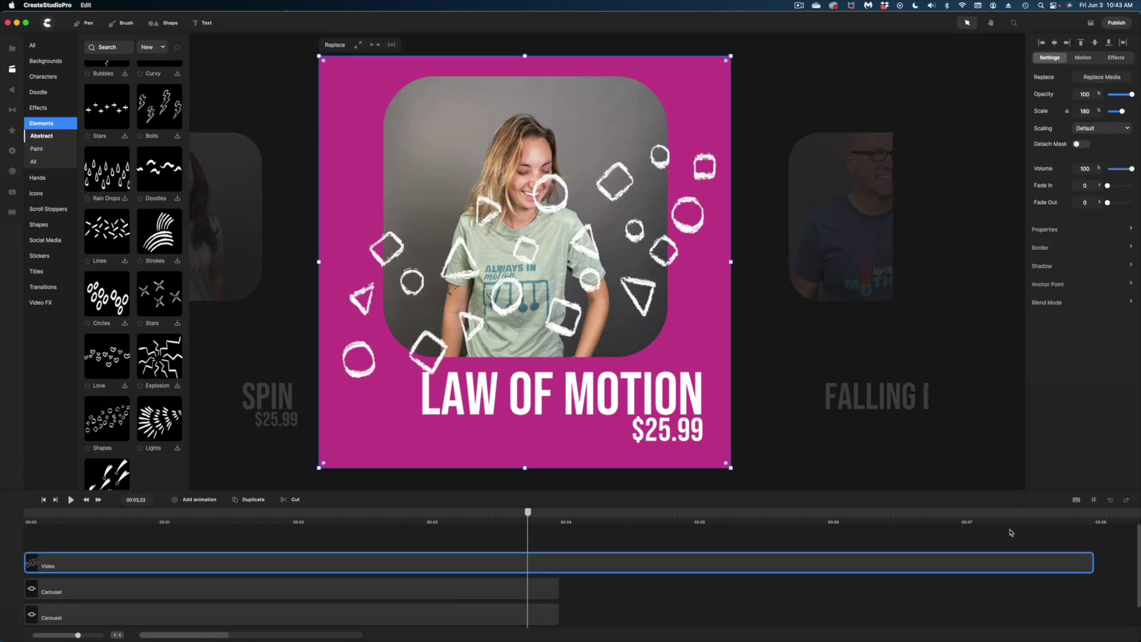
{"action": "left_click_drag", "start_coordinate": [918, 566], "coordinate": [528, 626]}
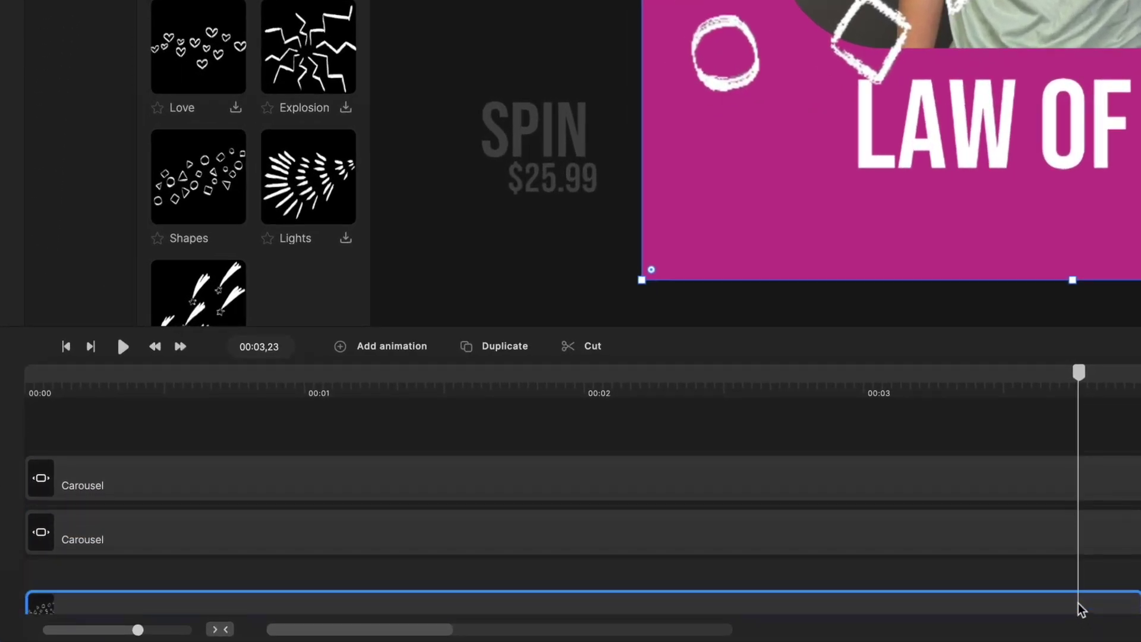
{"action": "left_click_drag", "start_coordinate": [1080, 609], "coordinate": [1079, 589]}
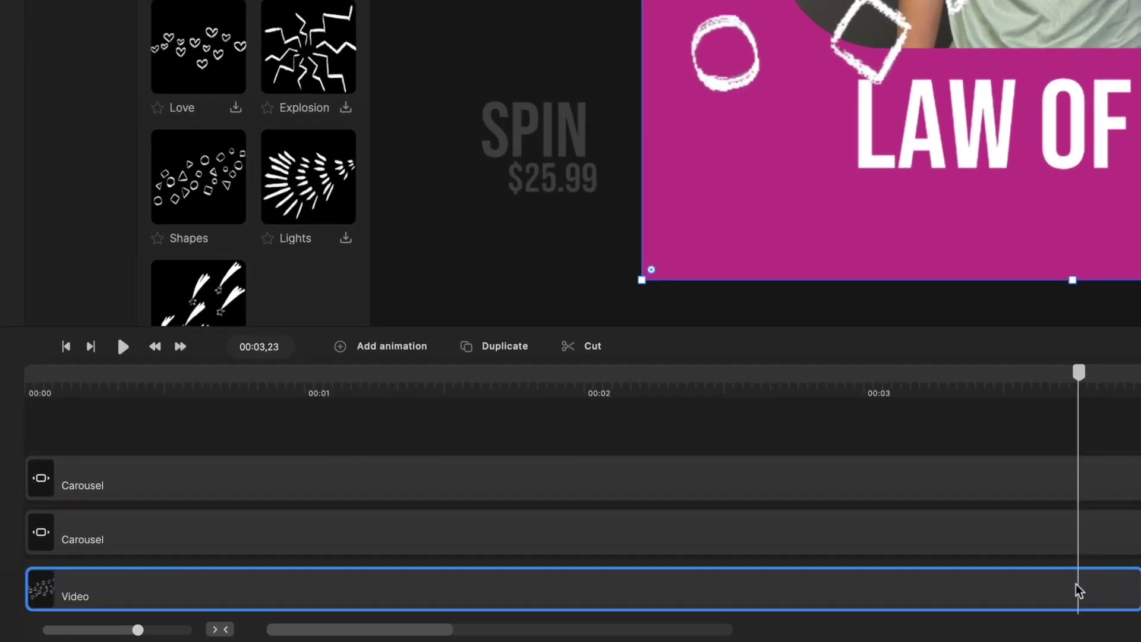
Set the Shapes layer opacity to 50%
{"action": "left_click", "coordinate": [935, 396]}
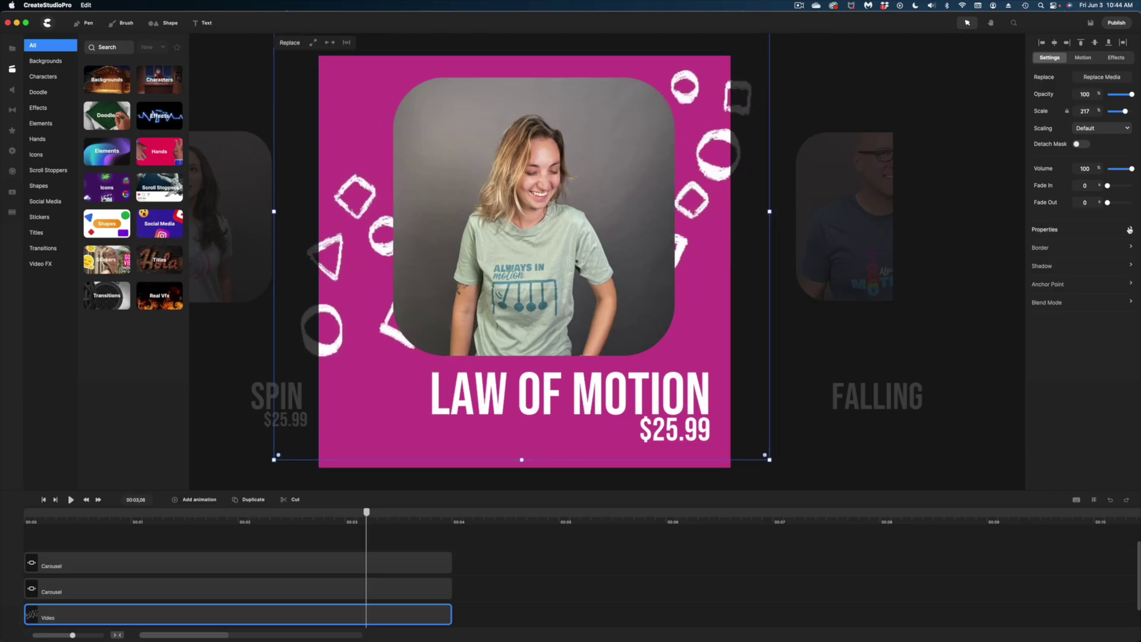
{"action": "left_click", "coordinate": [1129, 230]}
{"action": "left_click", "coordinate": [997, 114]}
{"action": "type", "text": "50"}
{"action": "left_click", "coordinate": [12, 69]}
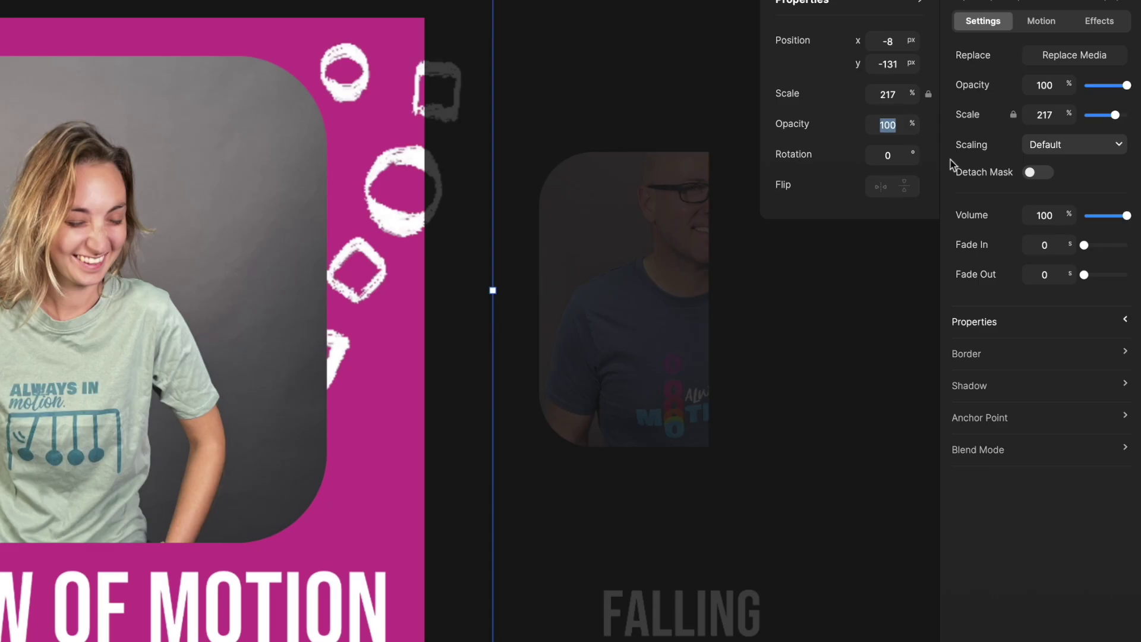
{"action": "left_click", "coordinate": [17, 73]}
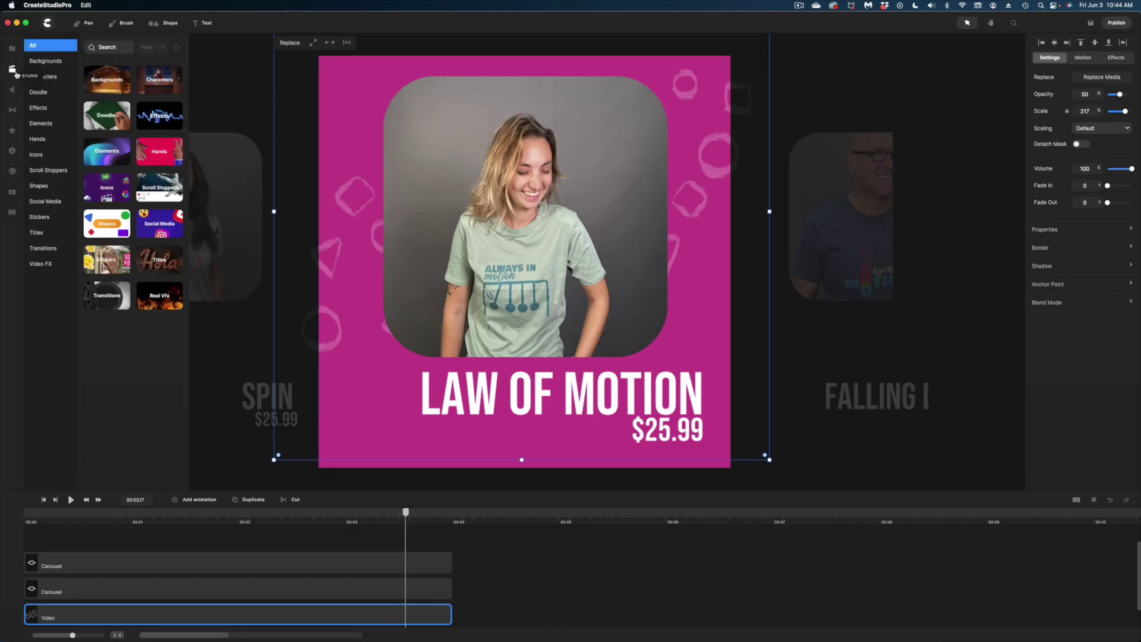
{"action": "left_click", "coordinate": [41, 123]}
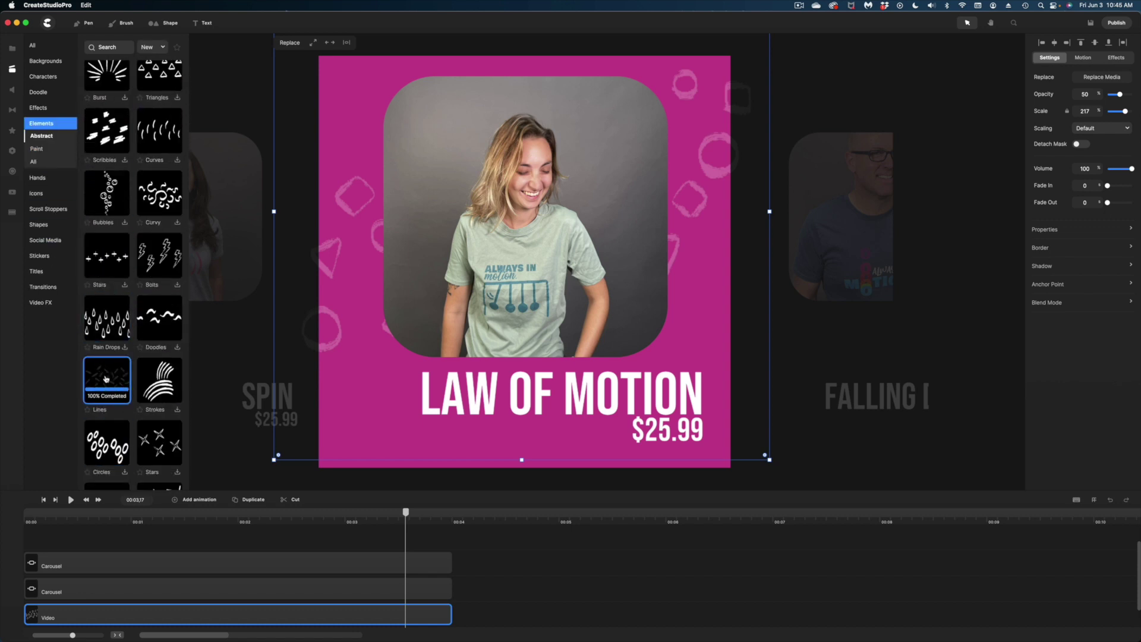
Add the Lines paint-stroke element on the bottom track, trimmed to match the carousels
{"action": "left_click_drag", "start_coordinate": [135, 365], "coordinate": [642, 223]}
{"action": "left_click_drag", "start_coordinate": [508, 533], "coordinate": [337, 613]}
{"action": "left_click_drag", "start_coordinate": [878, 606], "coordinate": [451, 606]}
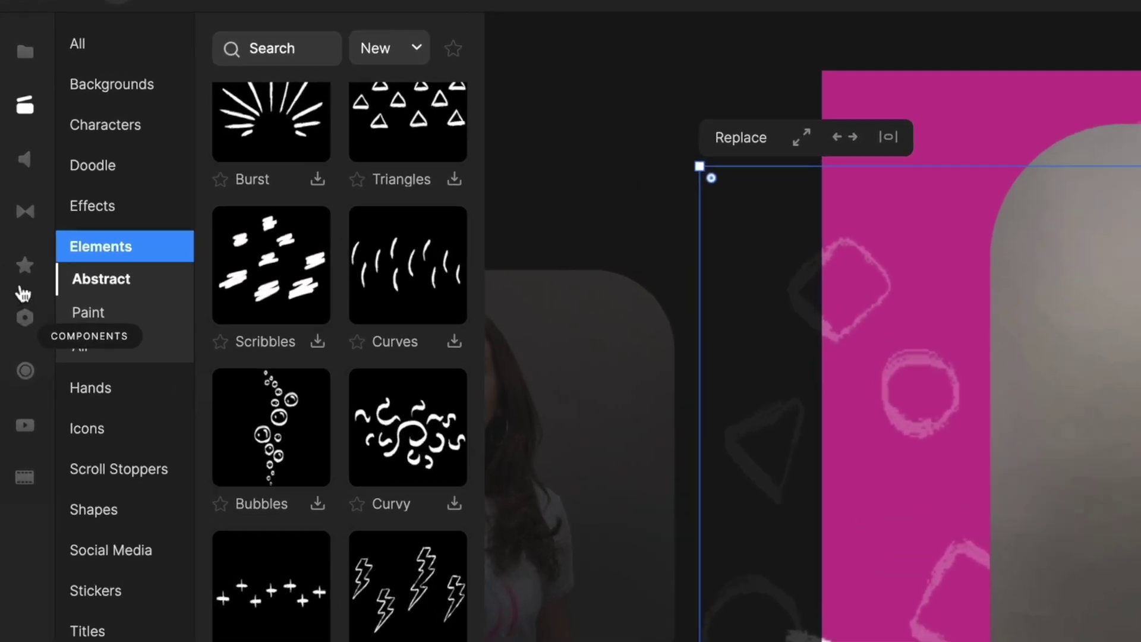
Tint the Lines layer yellow with an Overlay effect and lower its opacity to 66%
{"action": "left_click", "coordinate": [24, 267]}
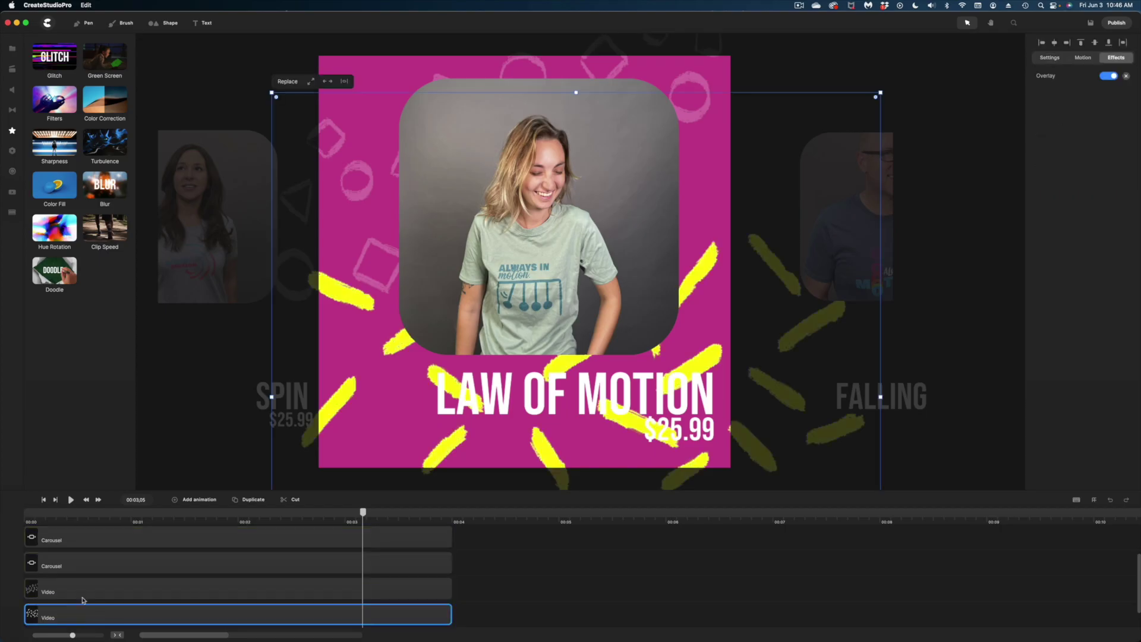
{"action": "left_click", "coordinate": [1064, 79]}
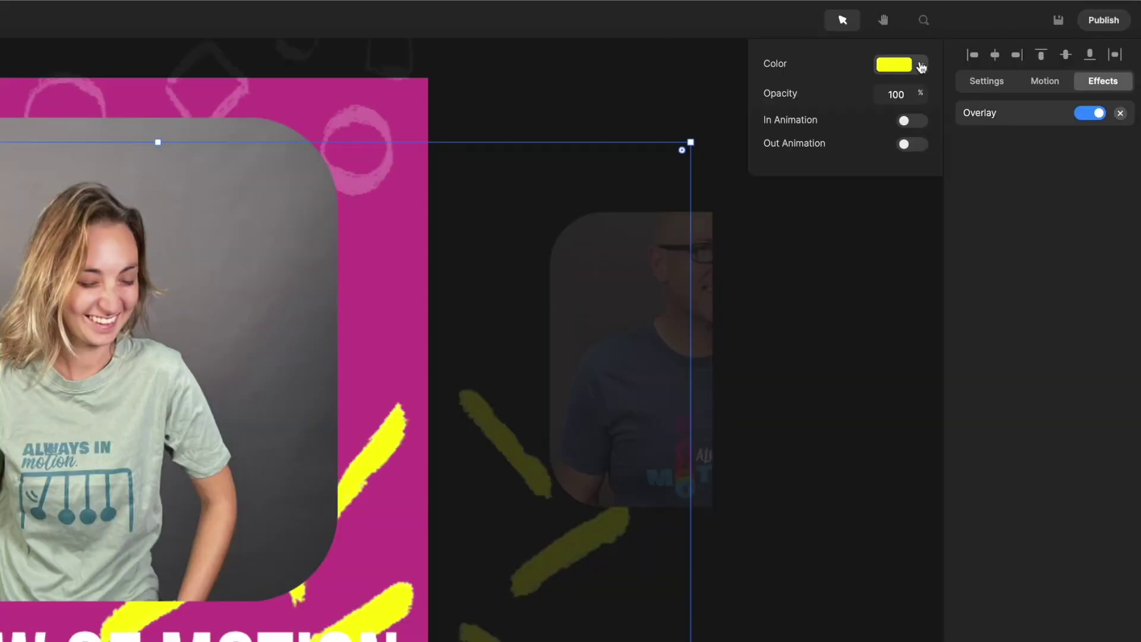
{"action": "left_click", "coordinate": [919, 66]}
{"action": "mouse_move", "coordinate": [849, 179]}
{"action": "left_mouse_down"}
{"action": "mouse_move", "coordinate": [856, 135]}
{"action": "mouse_move", "coordinate": [895, 105]}
{"action": "left_mouse_up"}
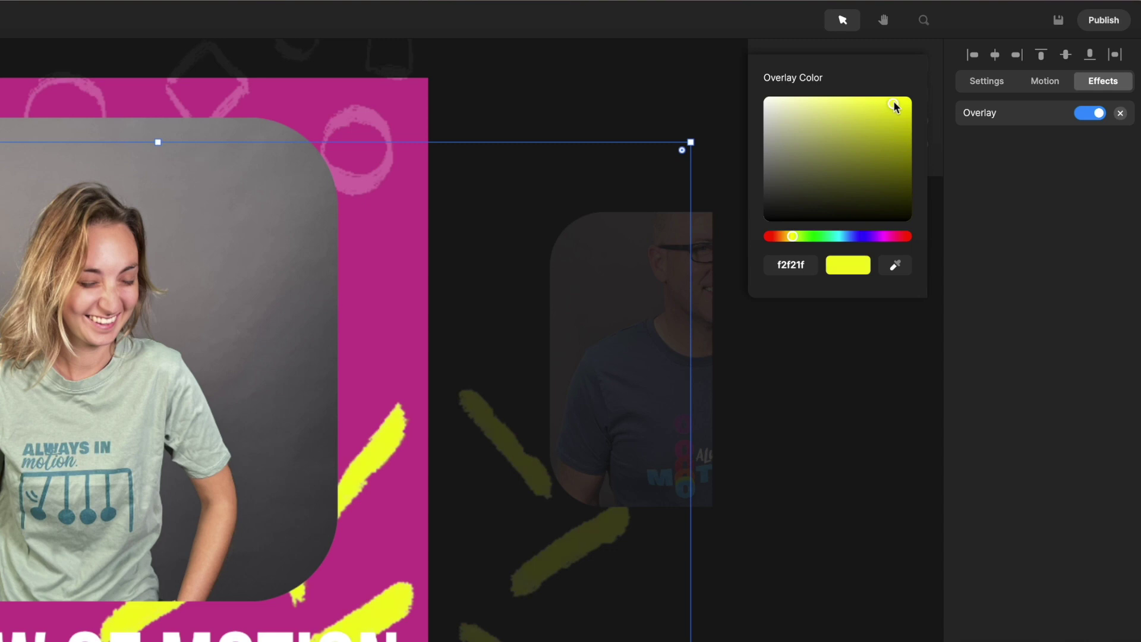
{"action": "left_click", "coordinate": [960, 478]}
{"action": "left_click", "coordinate": [981, 85]}
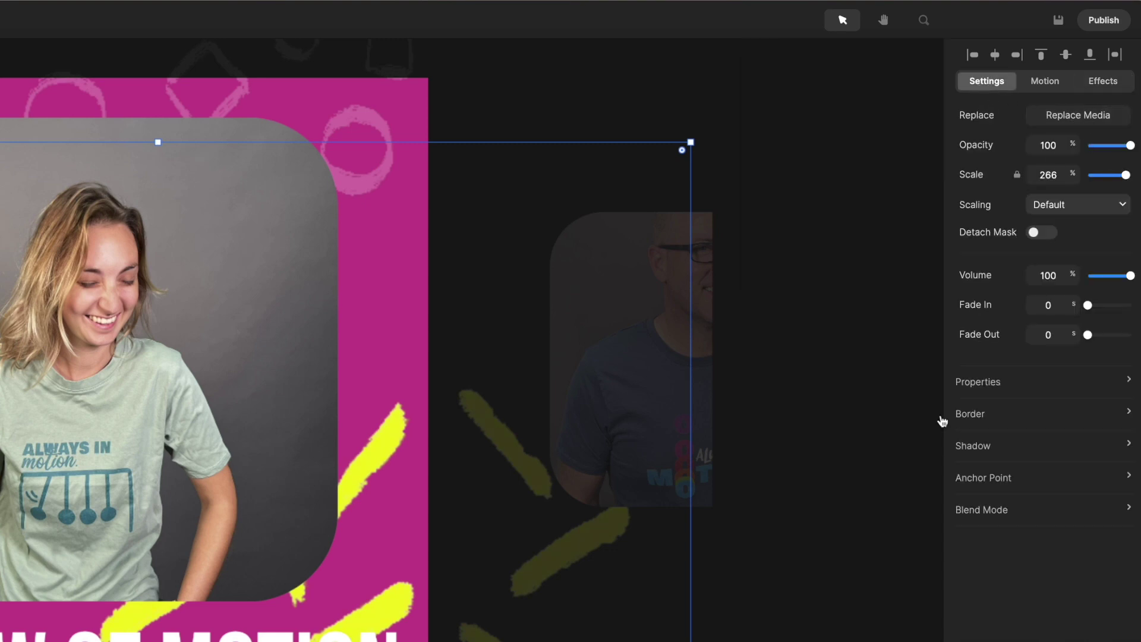
{"action": "left_click_drag", "start_coordinate": [1129, 145], "coordinate": [1115, 145]}
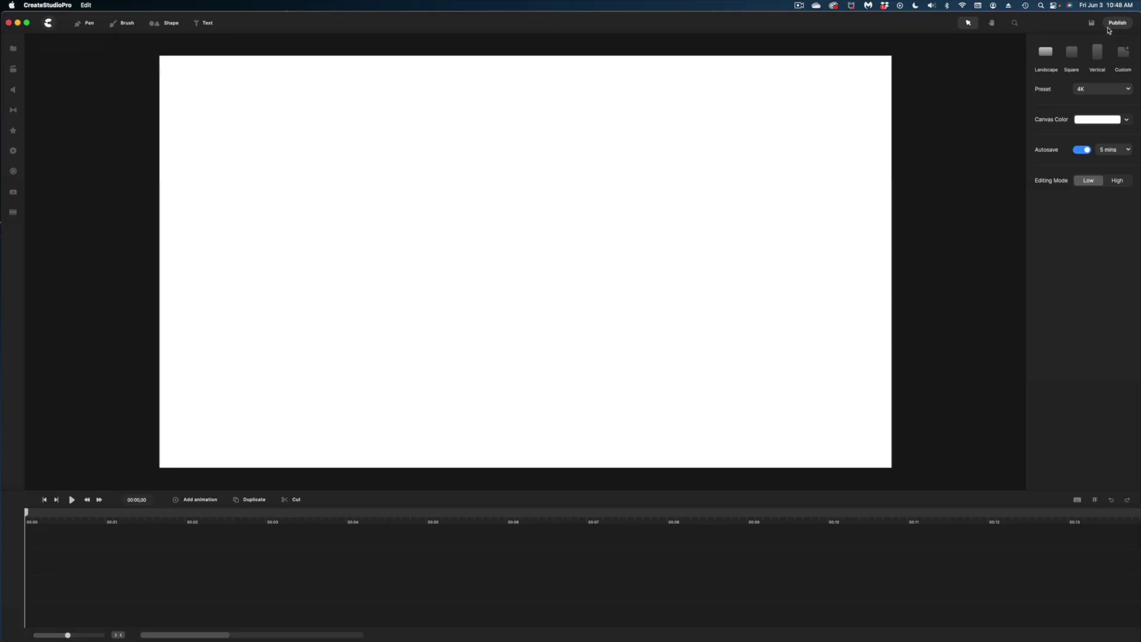
Make the canvas square with the Facebook preset and fill it with teal
{"action": "left_click", "coordinate": [1073, 52]}
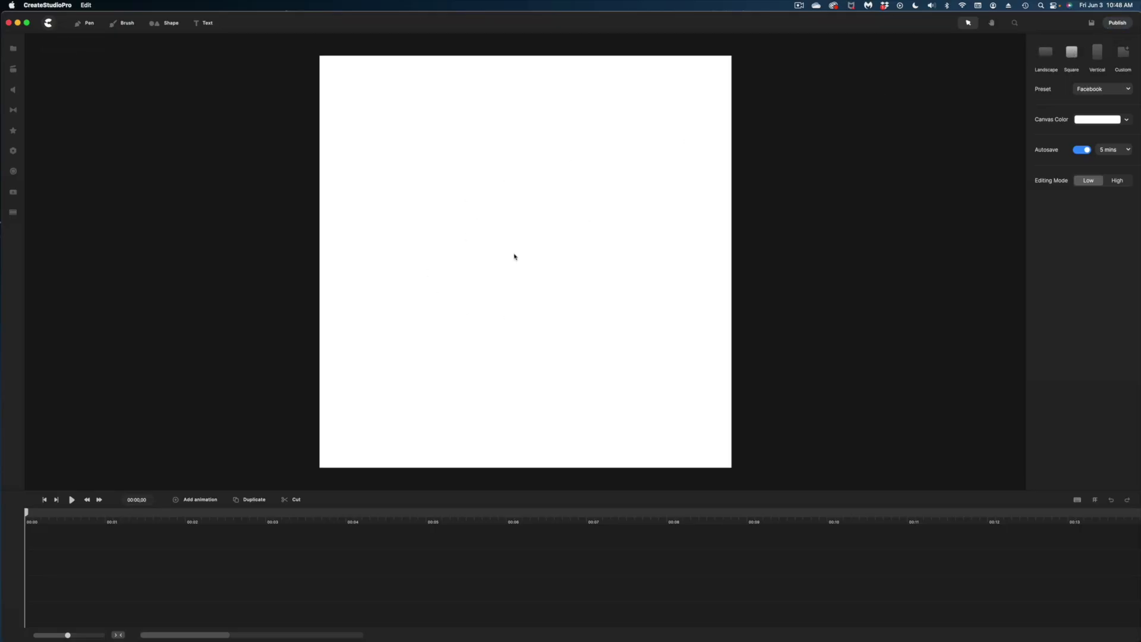
{"action": "left_click", "coordinate": [1103, 123]}
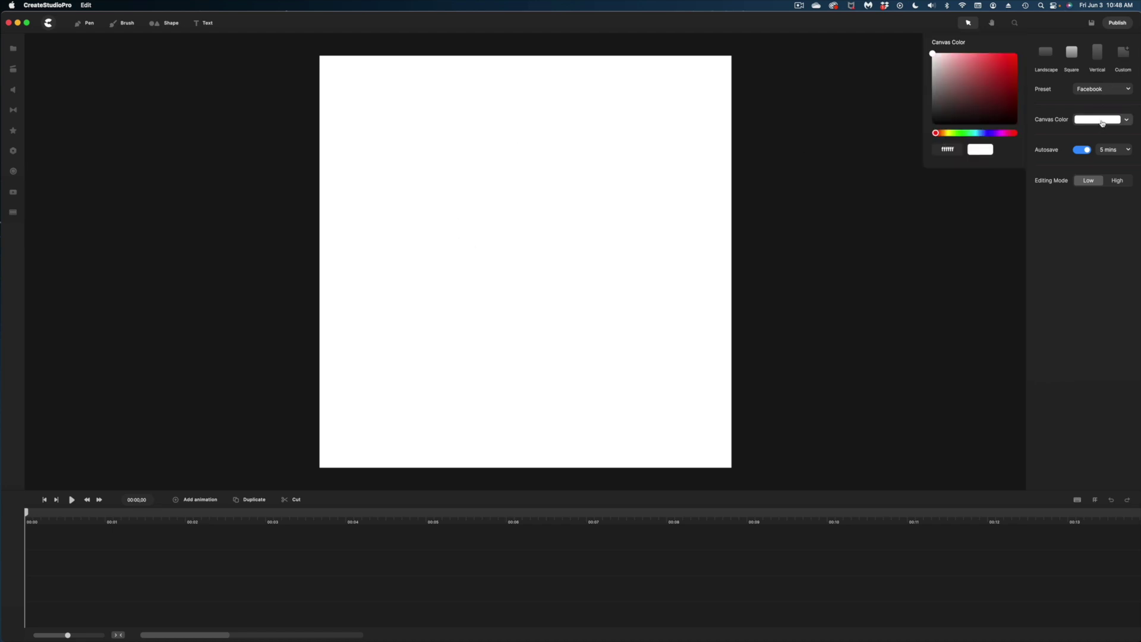
{"action": "left_click", "coordinate": [979, 136]}
{"action": "left_click_drag", "start_coordinate": [1008, 70], "coordinate": [1014, 77]}
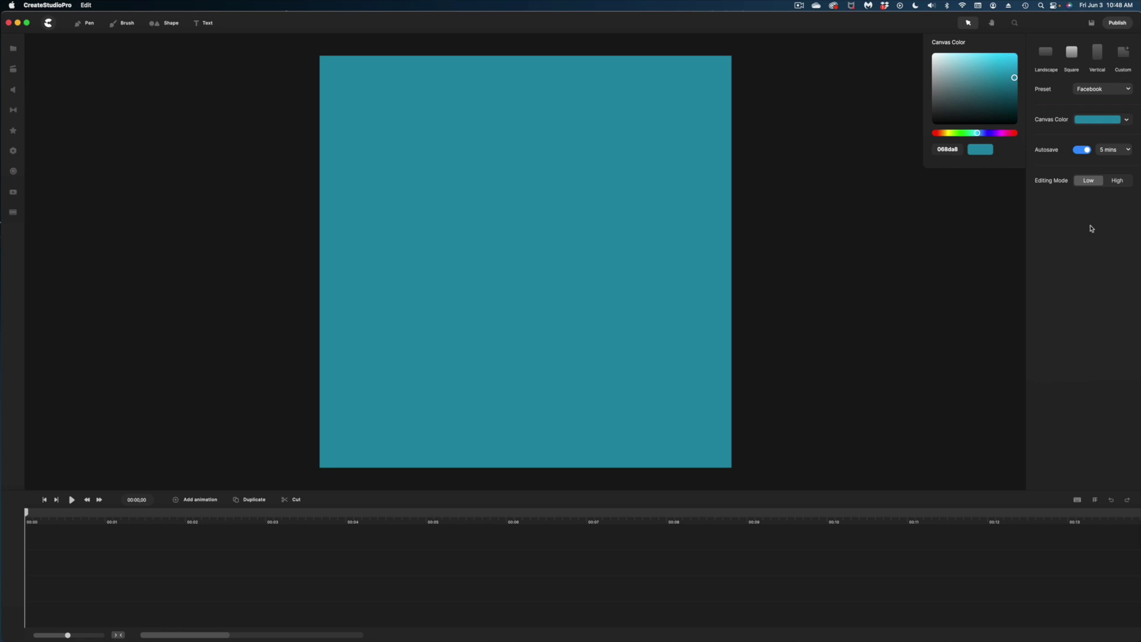
{"action": "left_click", "coordinate": [1070, 240]}
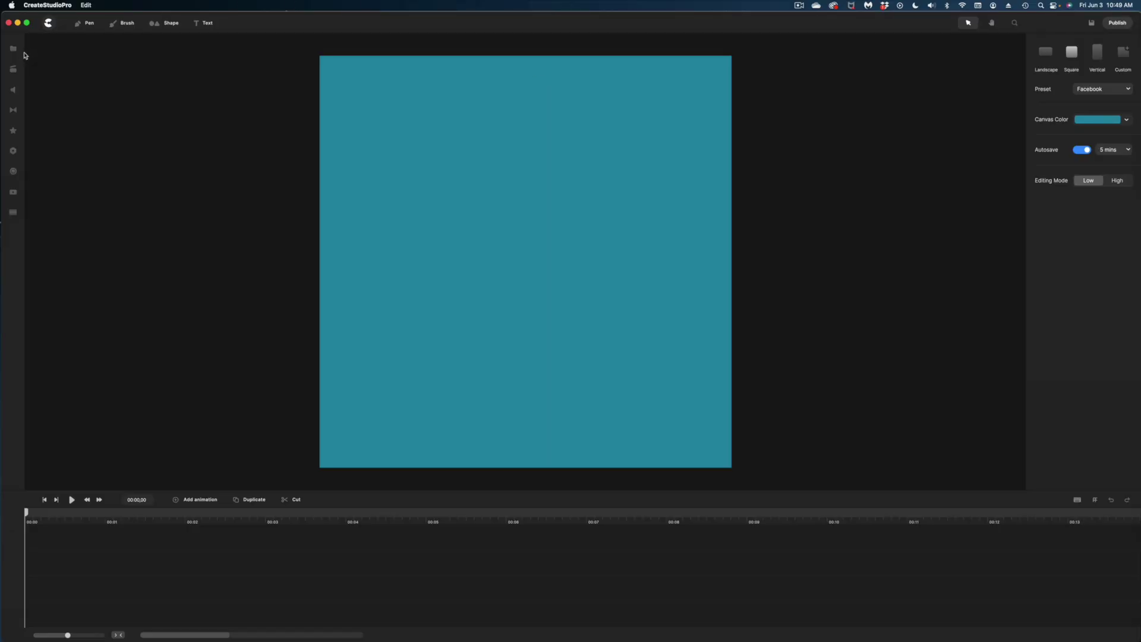
{"action": "left_click", "coordinate": [10, 49]}
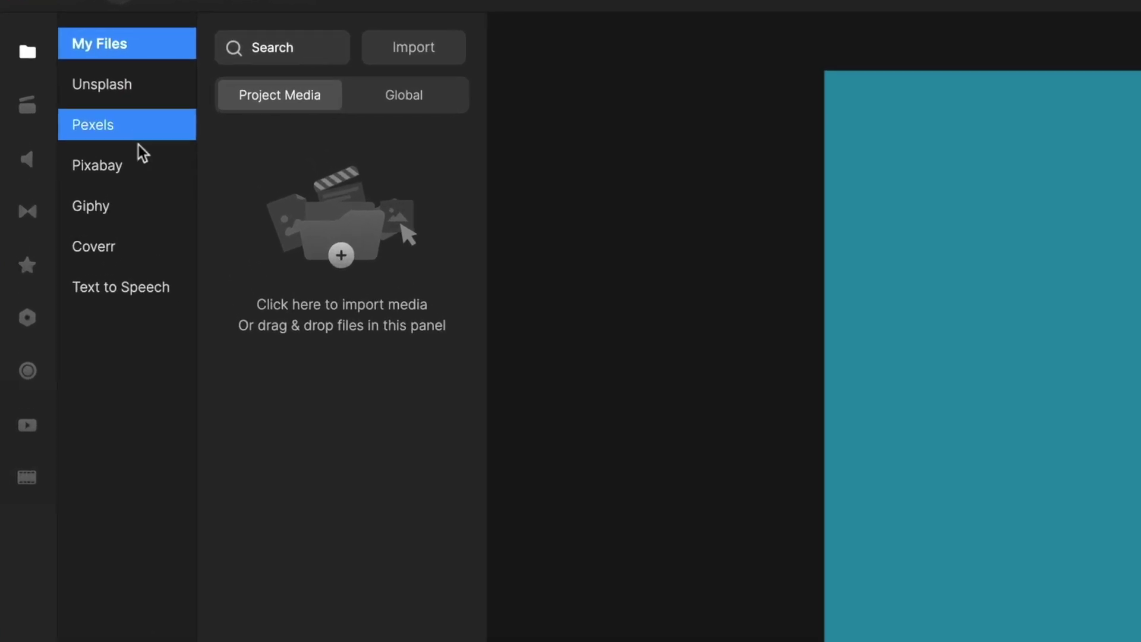
Import the Office reaction GIF from Giphy into My Files
{"action": "left_click", "coordinate": [143, 211]}
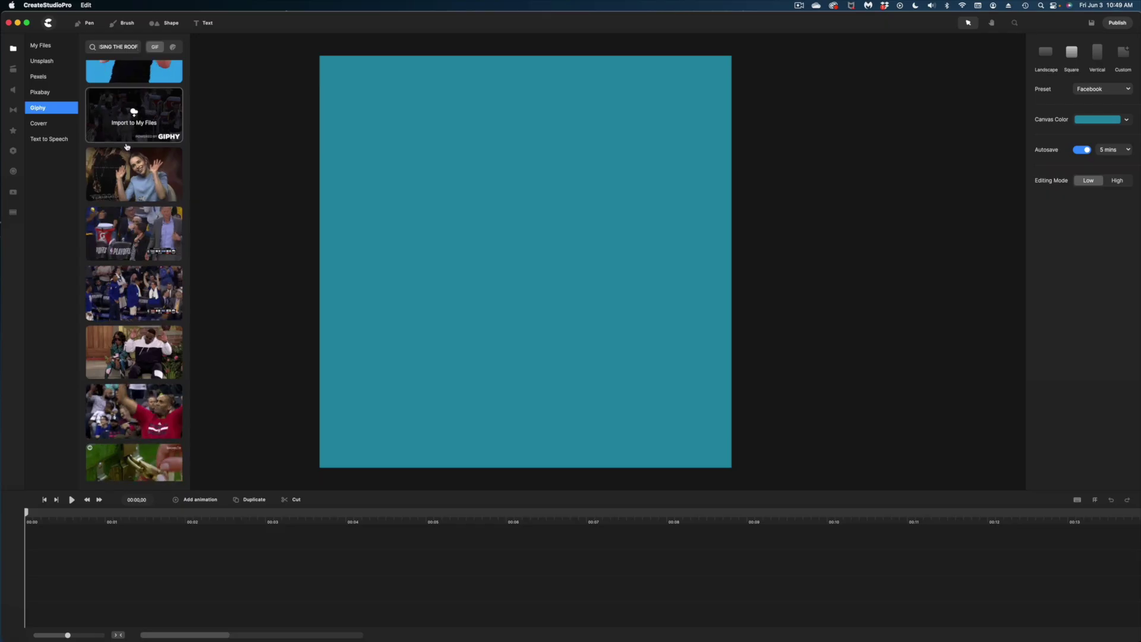
{"action": "scroll", "coordinate": [325, 303], "scroll_direction": "down", "scroll_amount": 8}
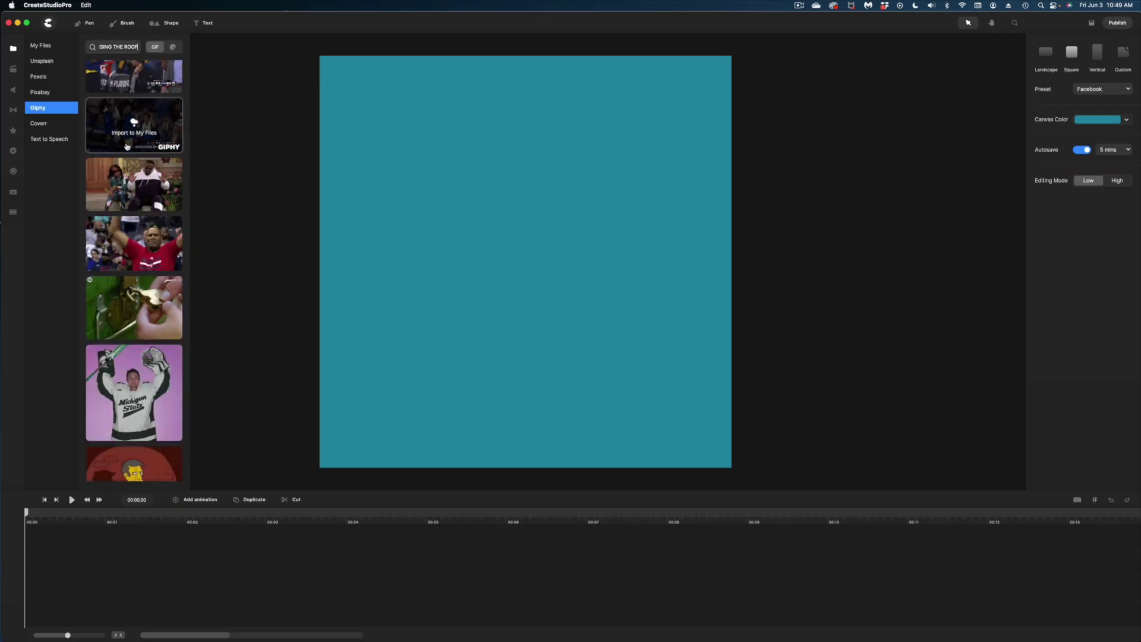
{"action": "scroll", "coordinate": [126, 146], "scroll_direction": "down", "scroll_amount": 6}
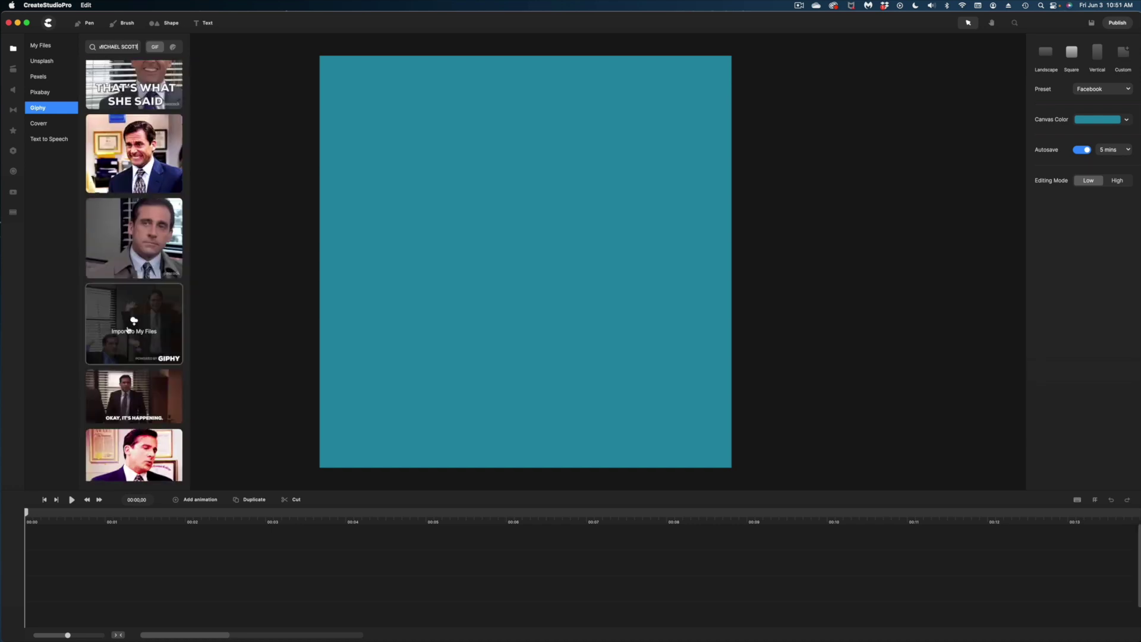
{"action": "left_click", "coordinate": [127, 330]}
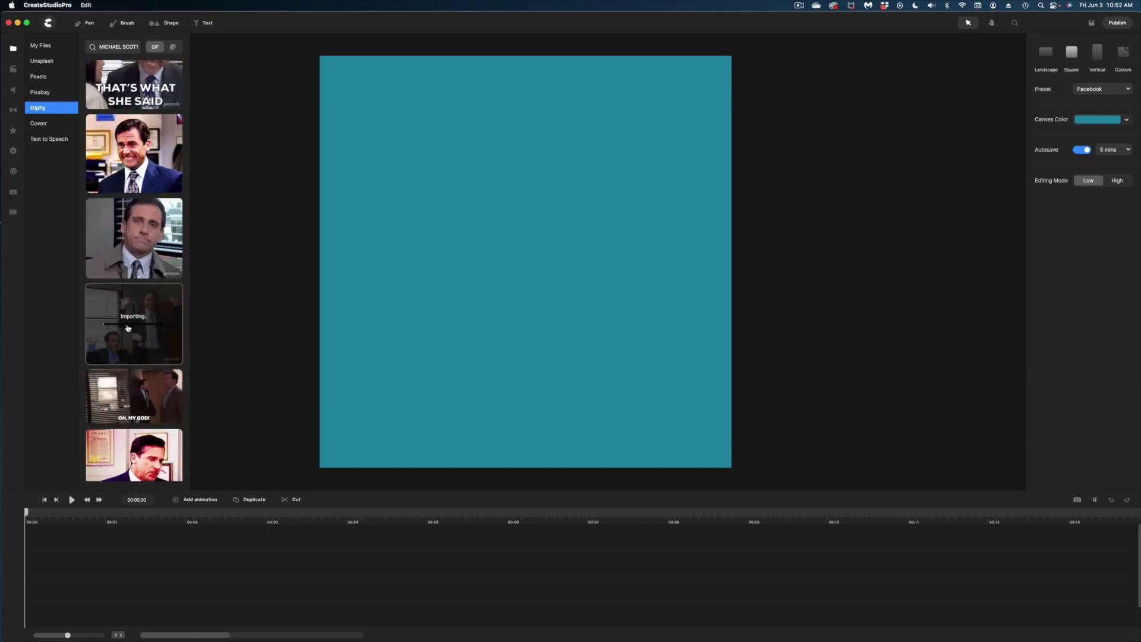
Place the GIF on the teal canvas, shrink it slightly and reposition it
{"action": "left_click", "coordinate": [42, 45]}
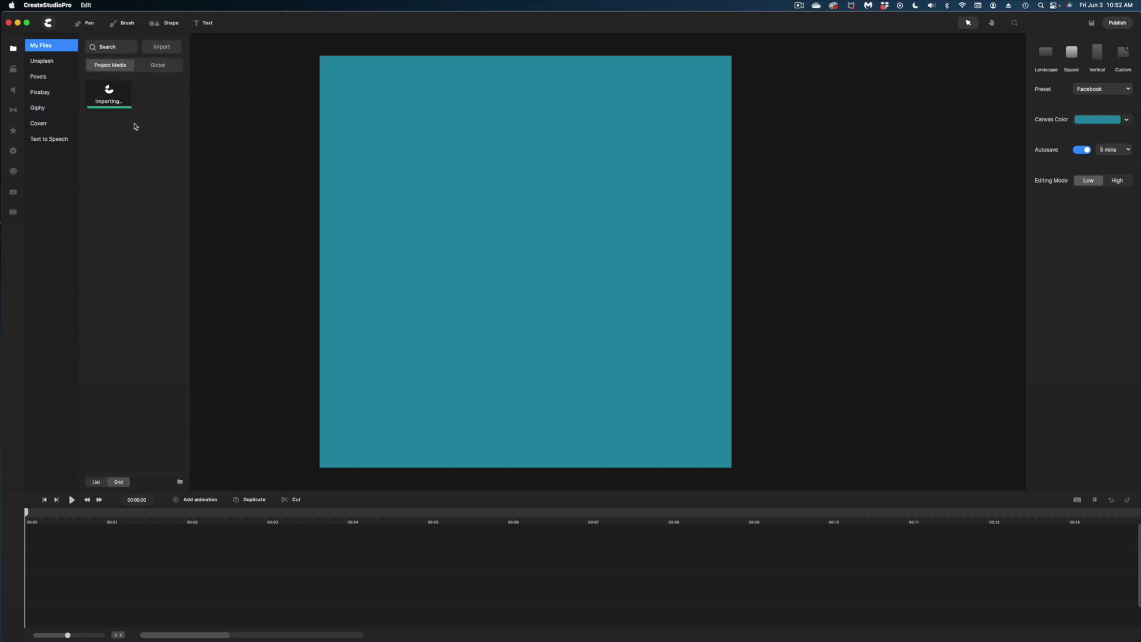
{"action": "left_click_drag", "start_coordinate": [110, 97], "coordinate": [459, 264]}
{"action": "left_click_drag", "start_coordinate": [726, 417], "coordinate": [719, 412]}
{"action": "left_click_drag", "start_coordinate": [646, 379], "coordinate": [656, 363]}
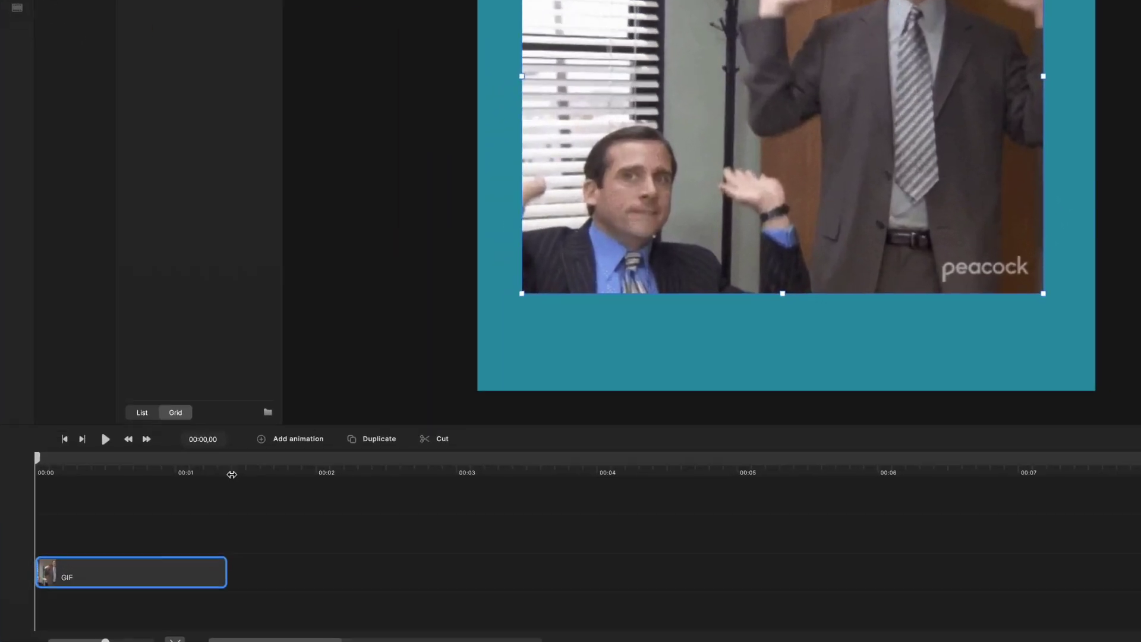
{"action": "left_click", "coordinate": [157, 520]}
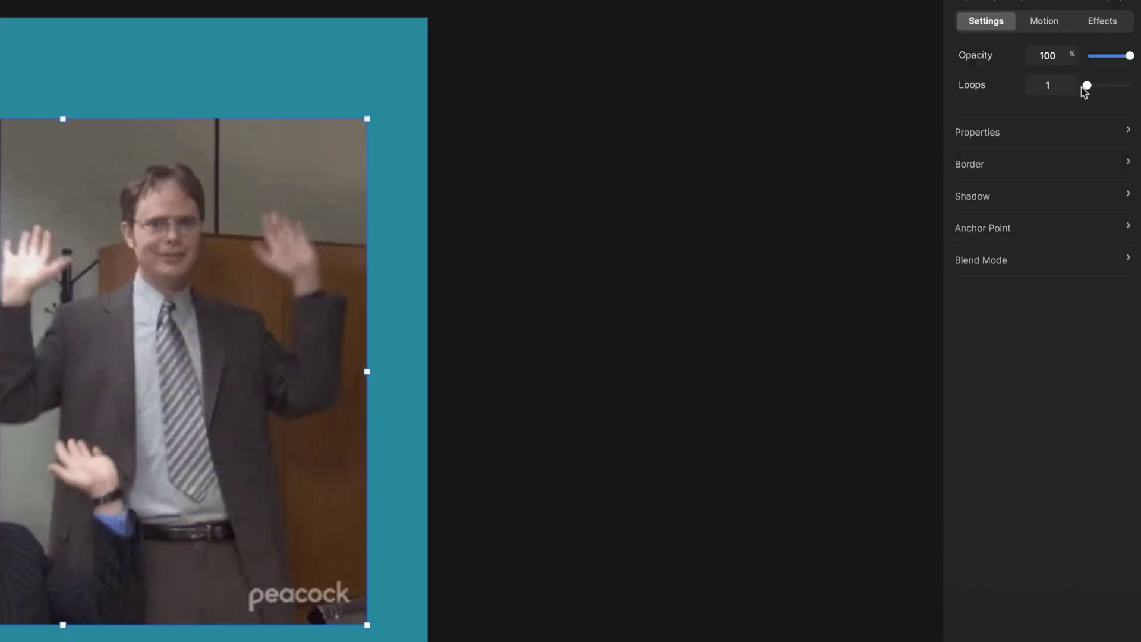
Set the GIF's Loops to 4 and add a new text layer
{"action": "left_click_drag", "start_coordinate": [1085, 86], "coordinate": [1093, 86]}
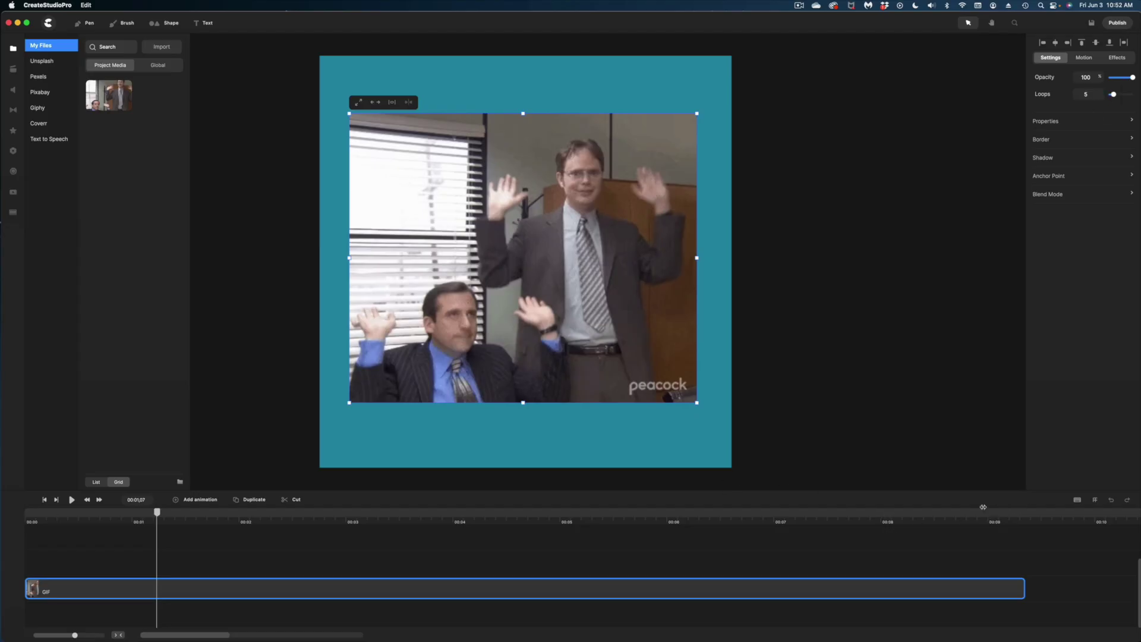
{"action": "left_click_drag", "start_coordinate": [1114, 95], "coordinate": [1110, 95]}
{"action": "left_click", "coordinate": [202, 23]}
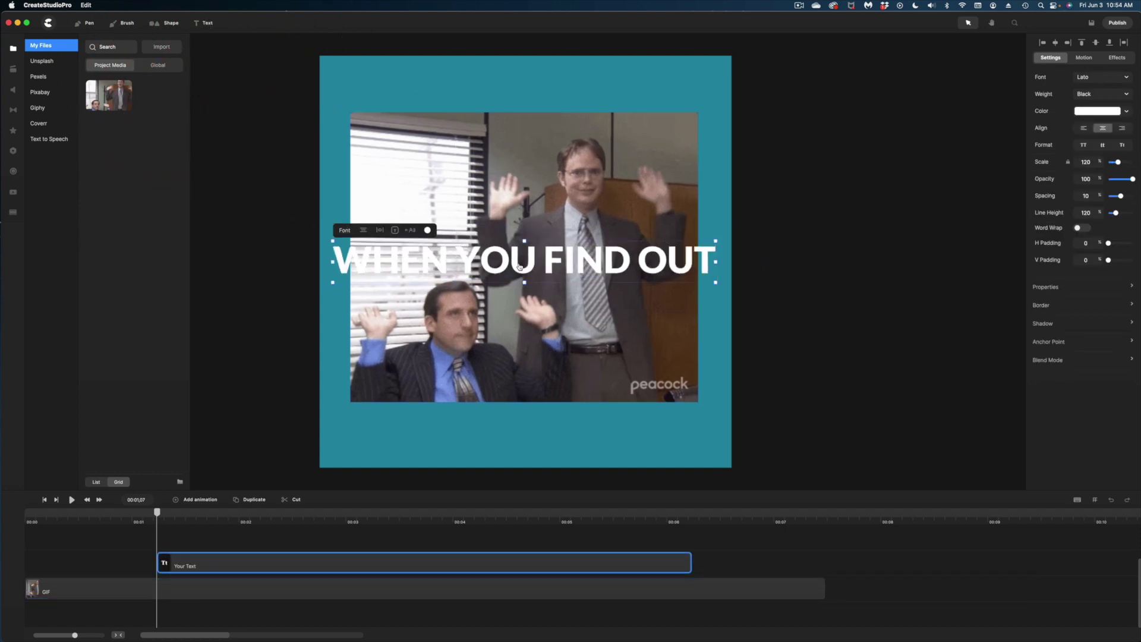
Give the captions a 4 px black outline, add 'YOU CAN USE GIFS', and stagger their timing
{"action": "left_click", "coordinate": [1041, 305]}
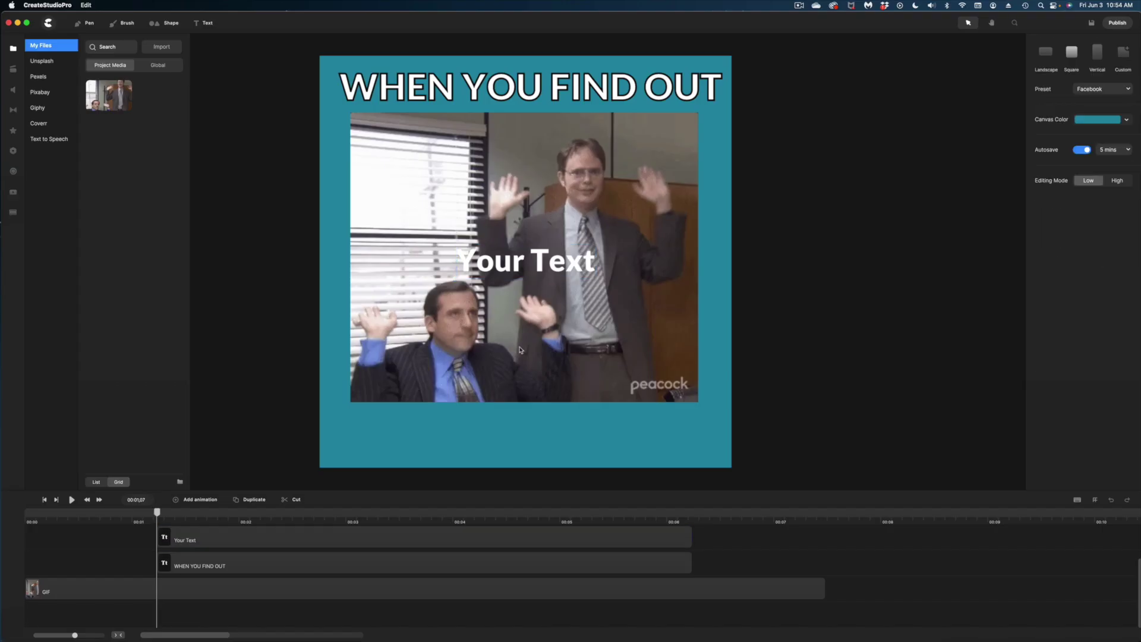
{"action": "type", "text": "YOU CAN USE GIFS"}
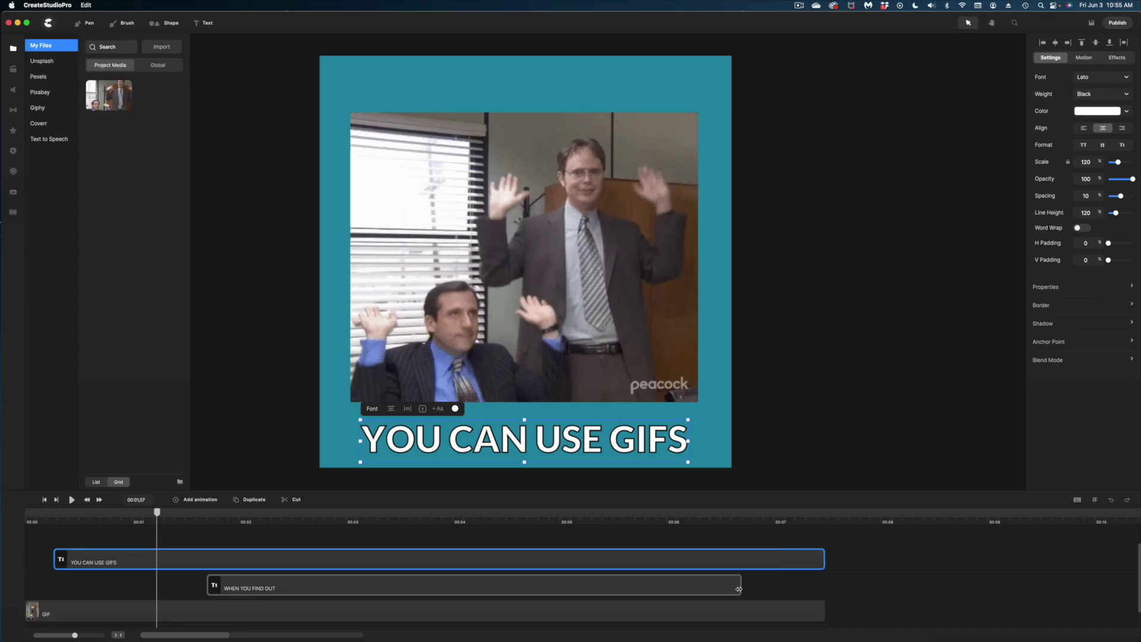
{"action": "left_click_drag", "start_coordinate": [738, 589], "coordinate": [798, 595]}
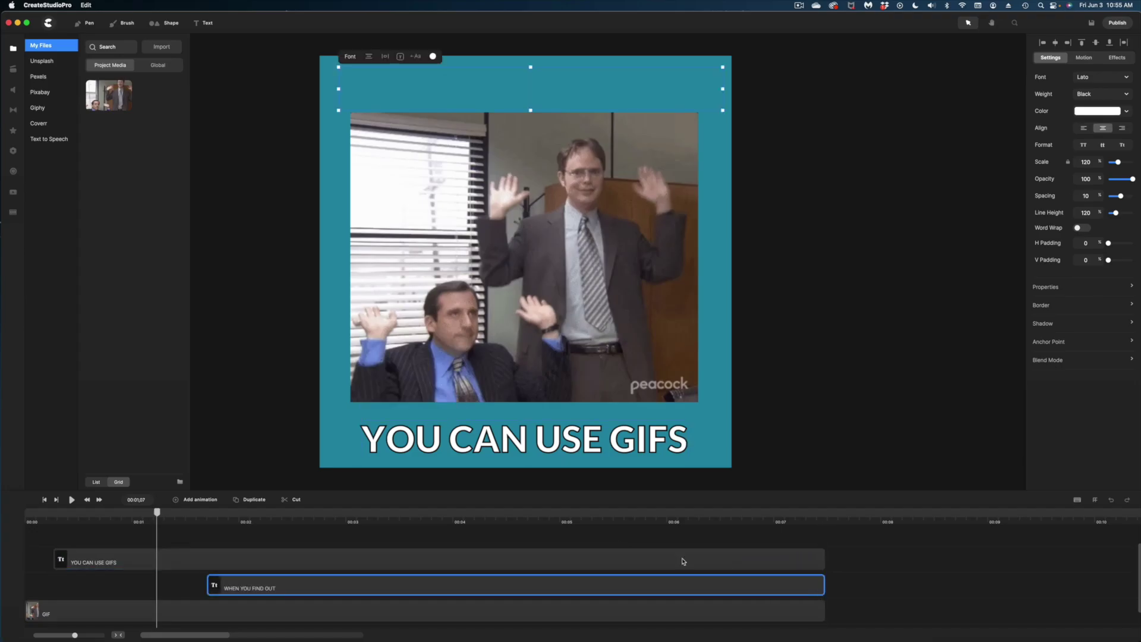
{"action": "left_click_drag", "start_coordinate": [126, 583], "coordinate": [162, 557]}
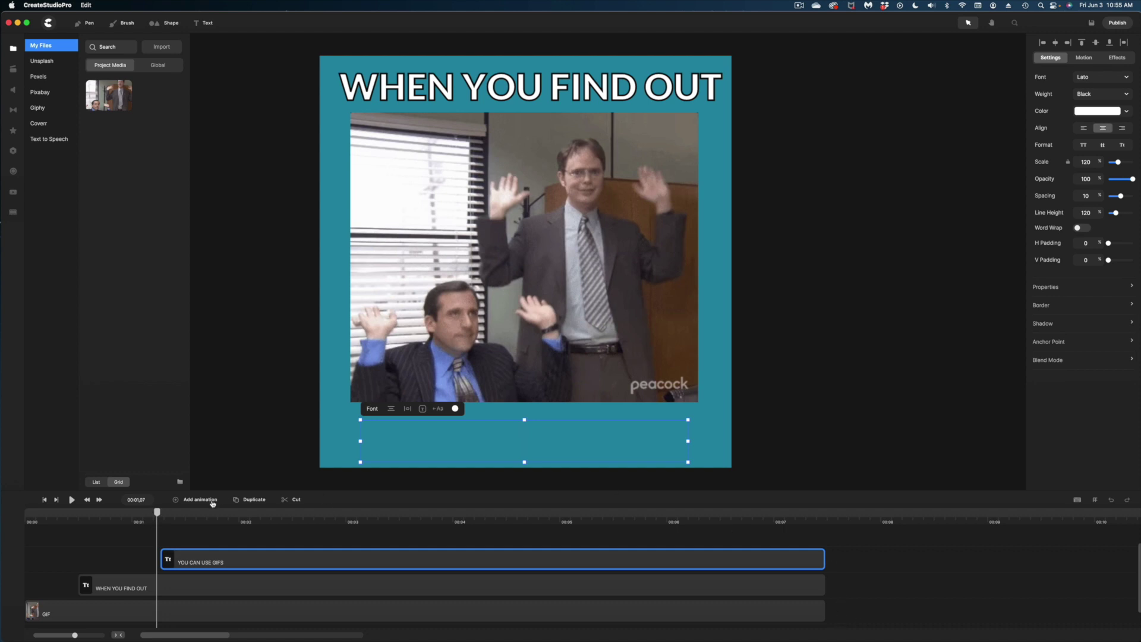
{"action": "left_click", "coordinate": [133, 597]}
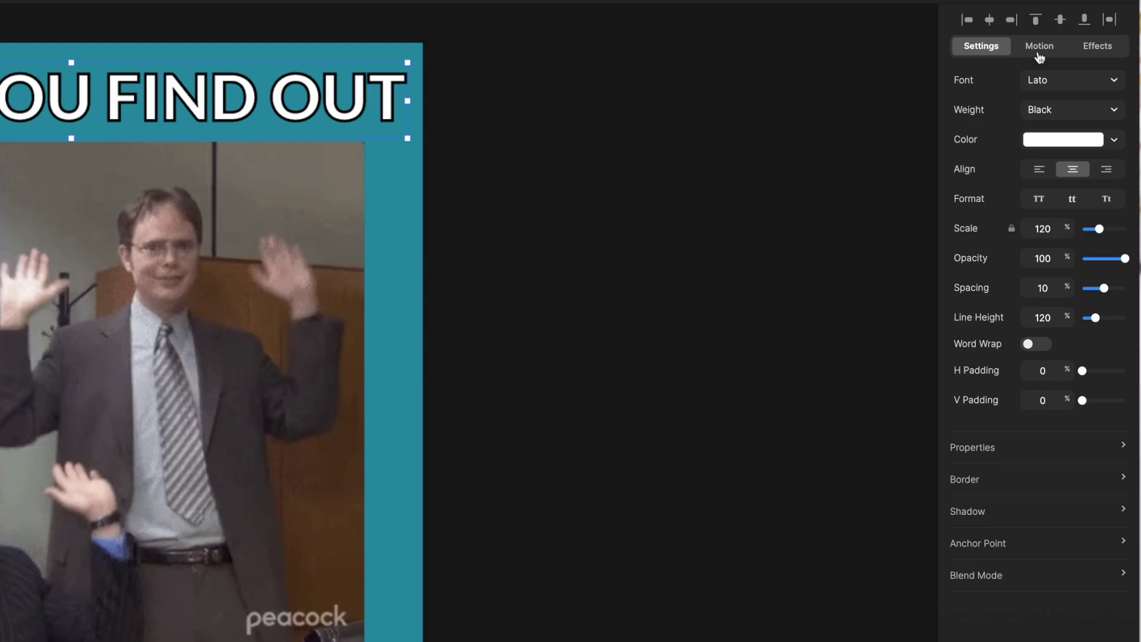
Give the top caption a Skew entrance from Right and the bottom caption one from Left
{"action": "left_click", "coordinate": [1039, 55]}
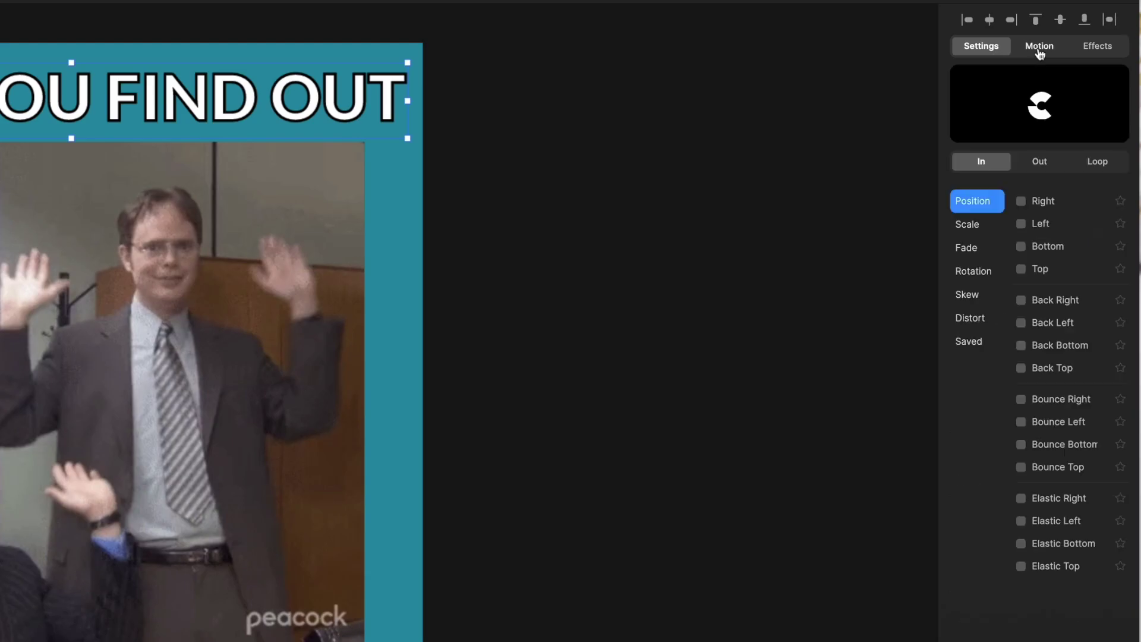
{"action": "left_click", "coordinate": [974, 297]}
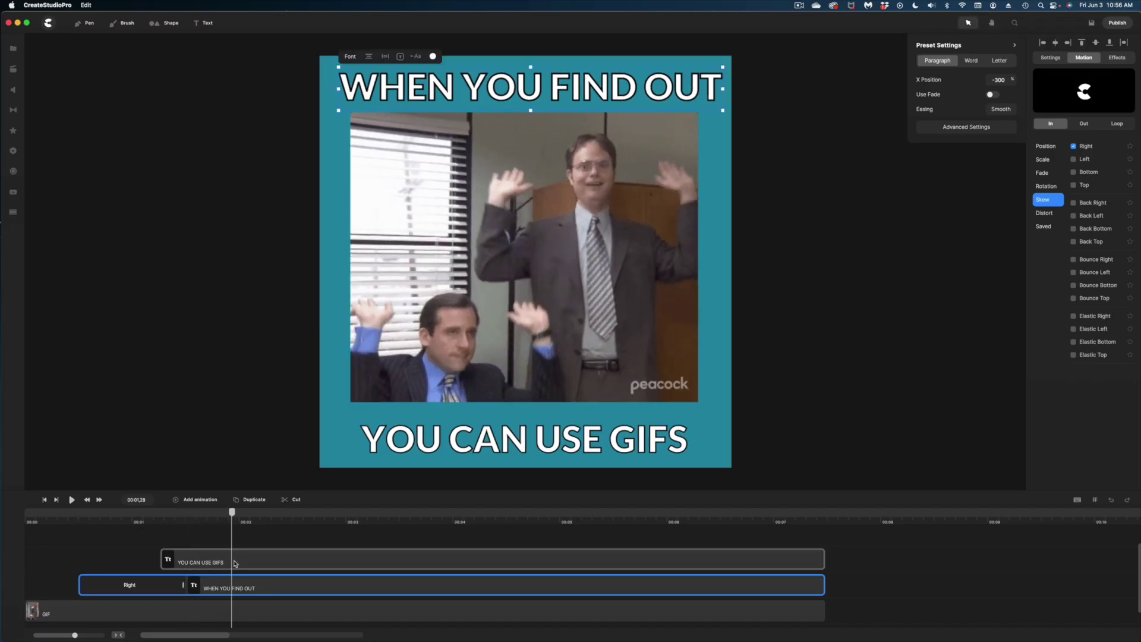
{"action": "left_click", "coordinate": [234, 563]}
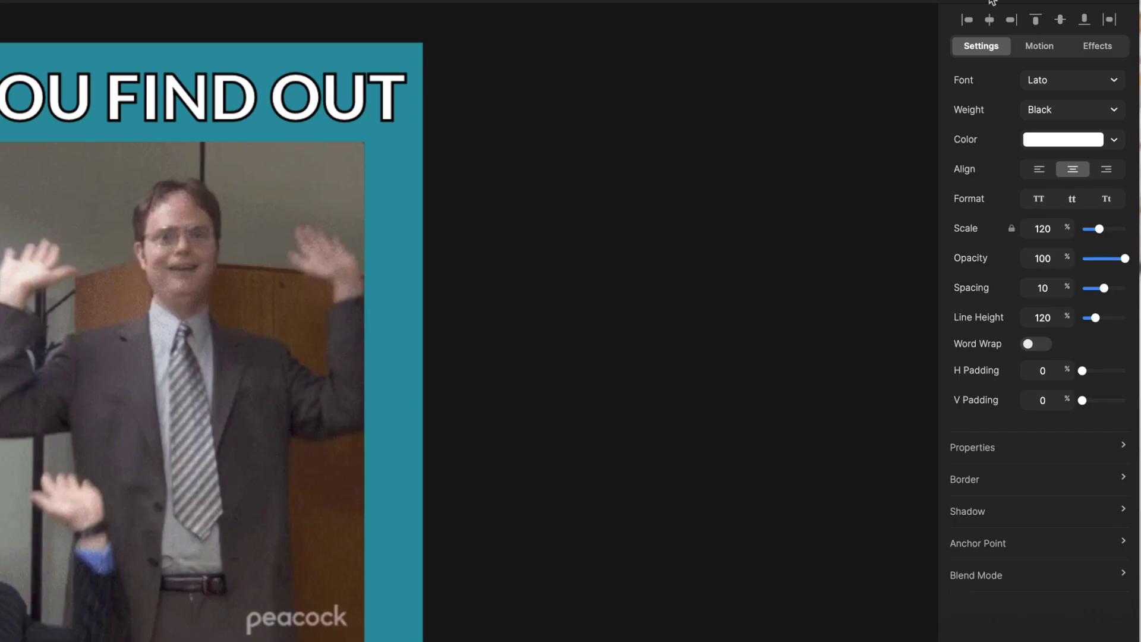
{"action": "left_click", "coordinate": [1041, 49]}
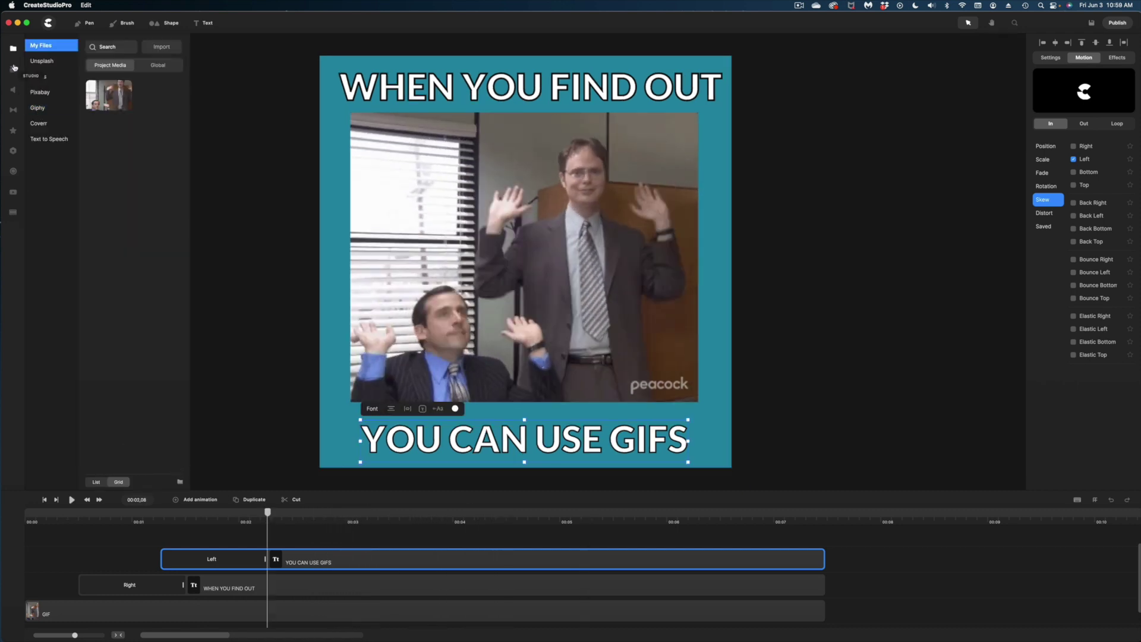
{"action": "left_click", "coordinate": [13, 67]}
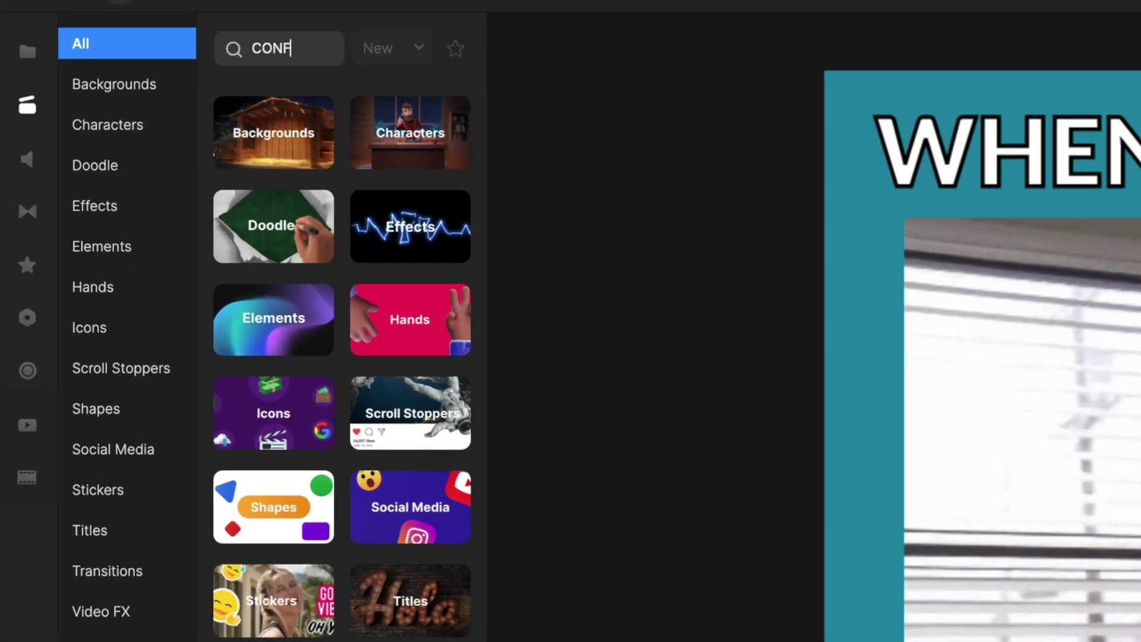
Search CONFETTI, add the Confetti 6 overlay, and preview the meme from the start
{"action": "key", "text": "Return"}
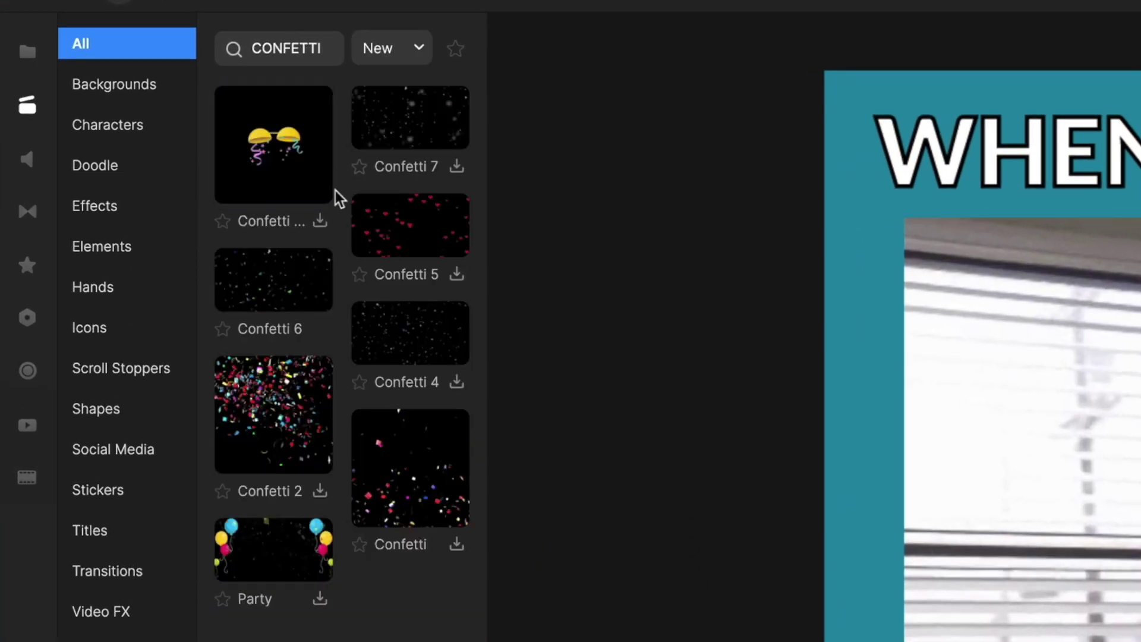
{"action": "left_click", "coordinate": [273, 289]}
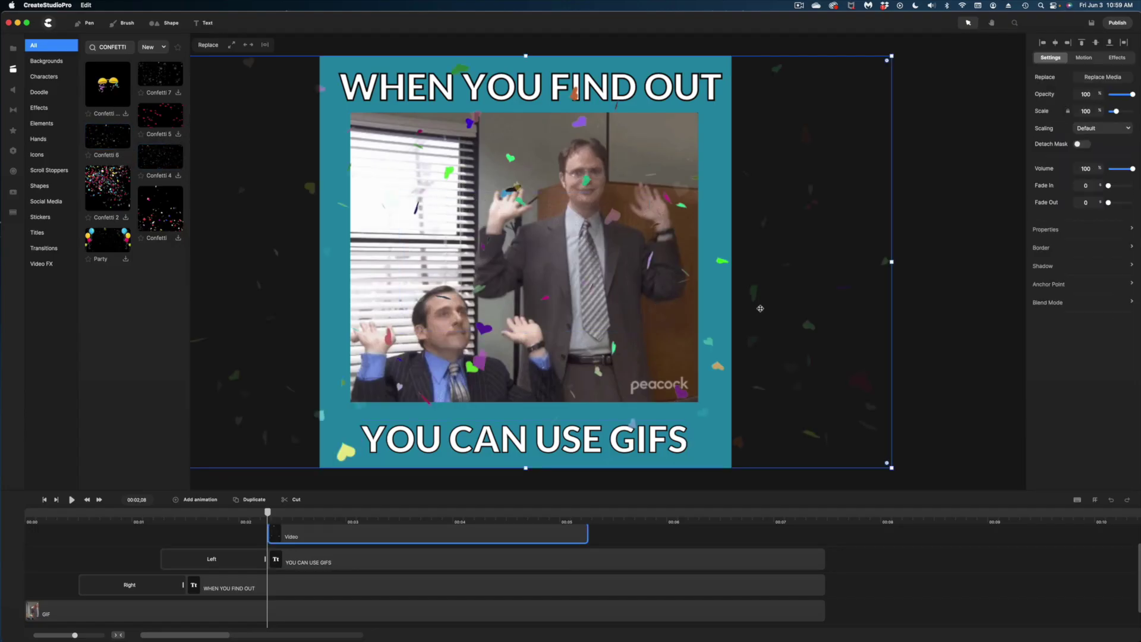
{"action": "left_click", "coordinate": [74, 518]}
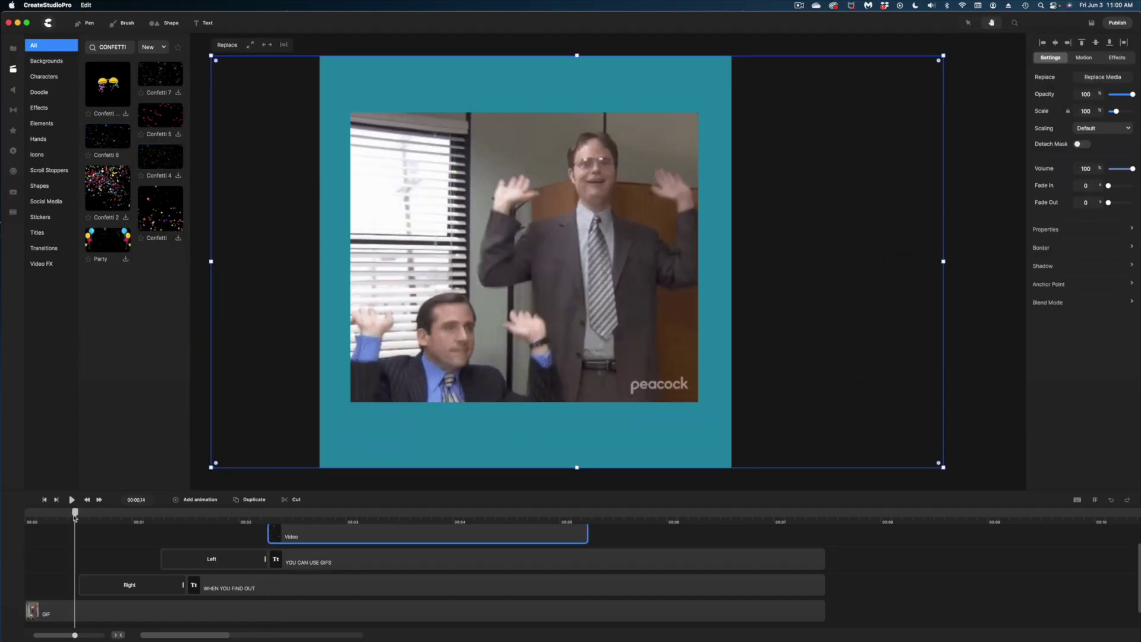
{"action": "key", "text": "space"}
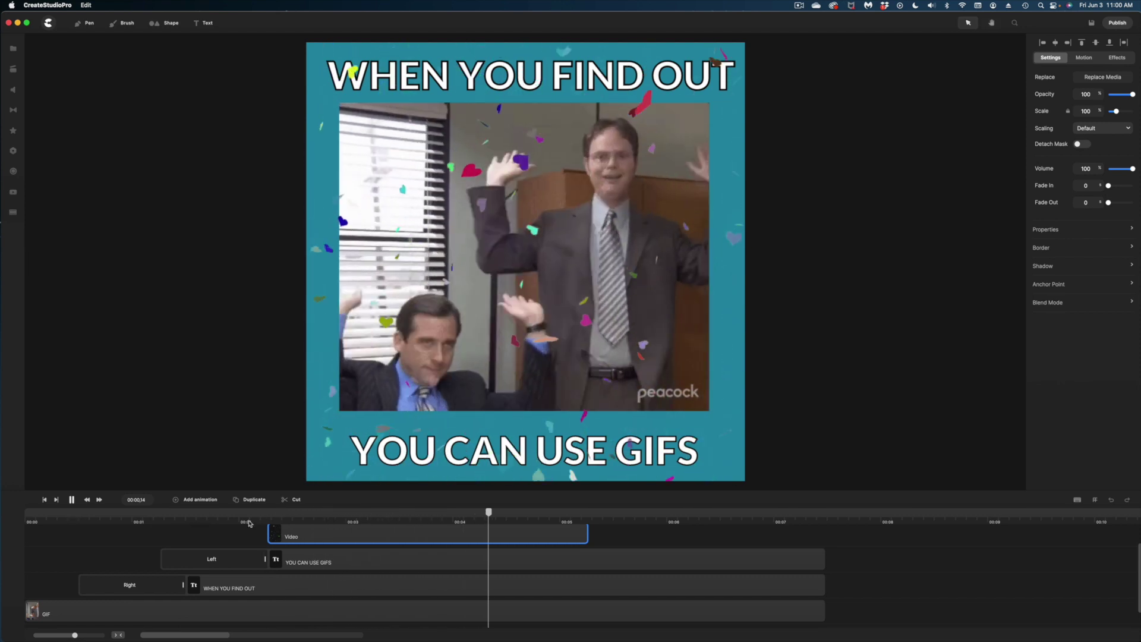
{"action": "key", "text": "space"}
{"action": "left_click", "coordinate": [274, 517]}
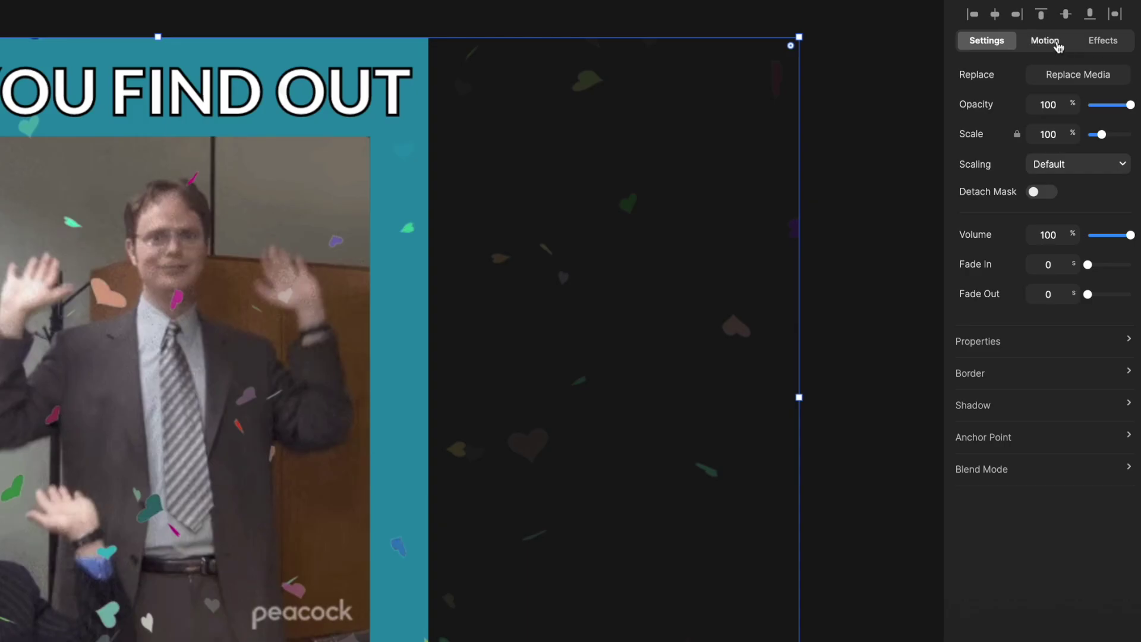
Give the confetti overlay a Position entrance animation coming in from the Top
{"action": "left_click", "coordinate": [1085, 59]}
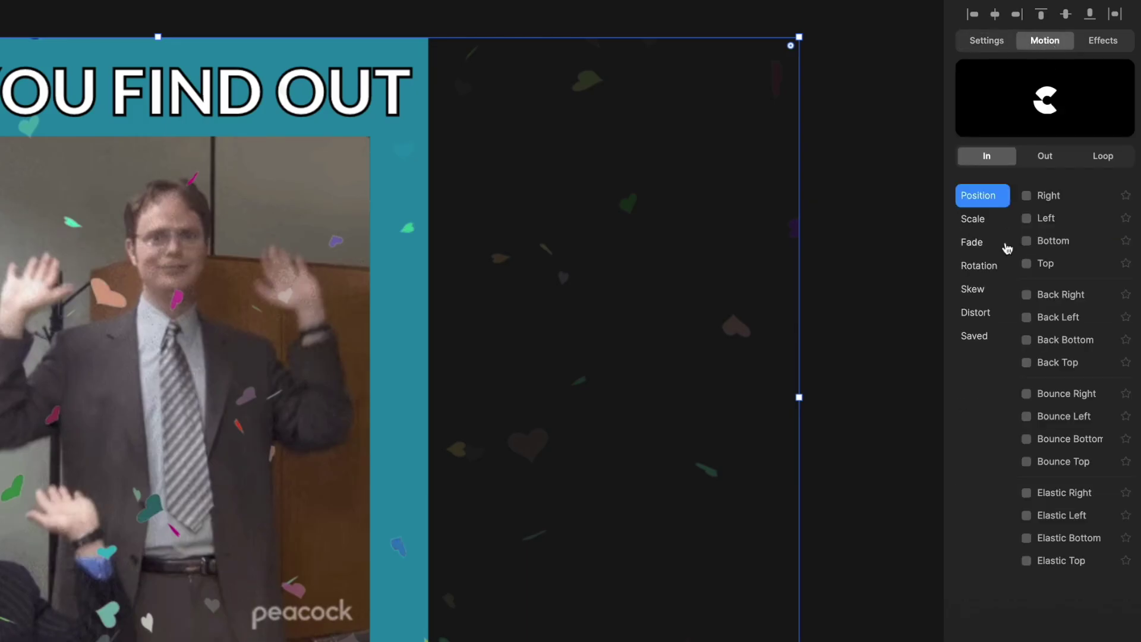
{"action": "left_click", "coordinate": [1053, 271]}
{"action": "left_click", "coordinate": [244, 516]}
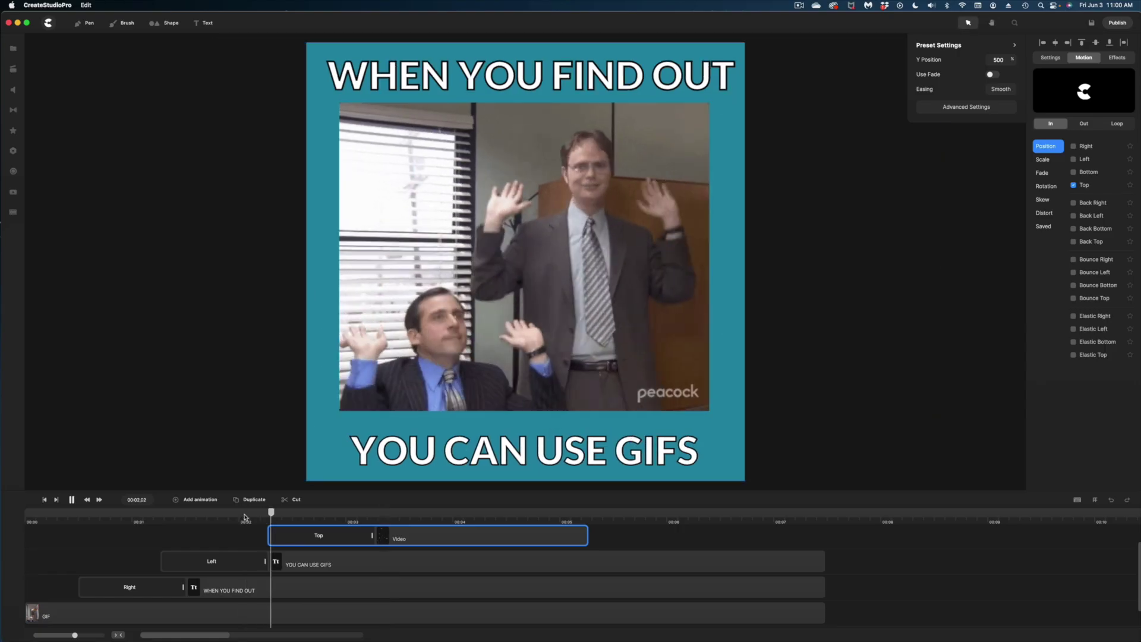